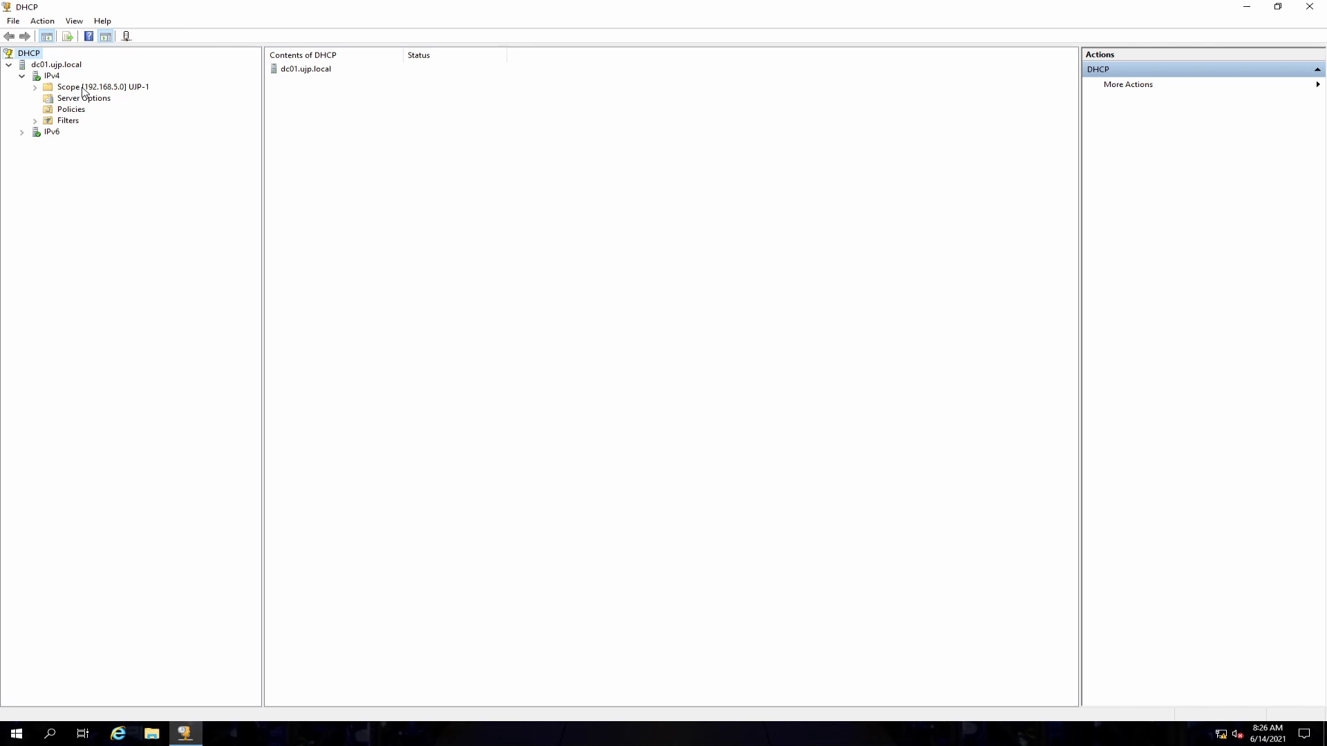
# Step: Browse the IPv4 scope's address pool, scope options and reservations
pyautogui.click(45, 88)
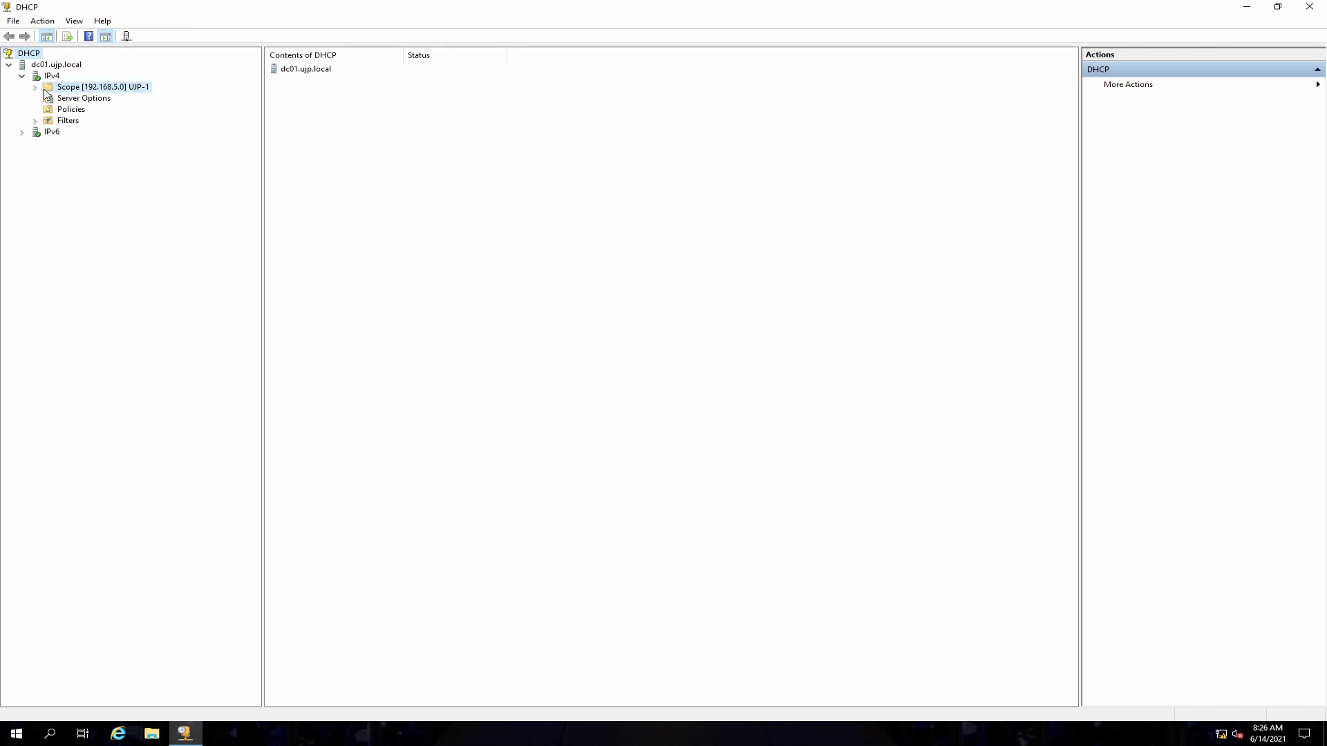
pyautogui.click(34, 87)
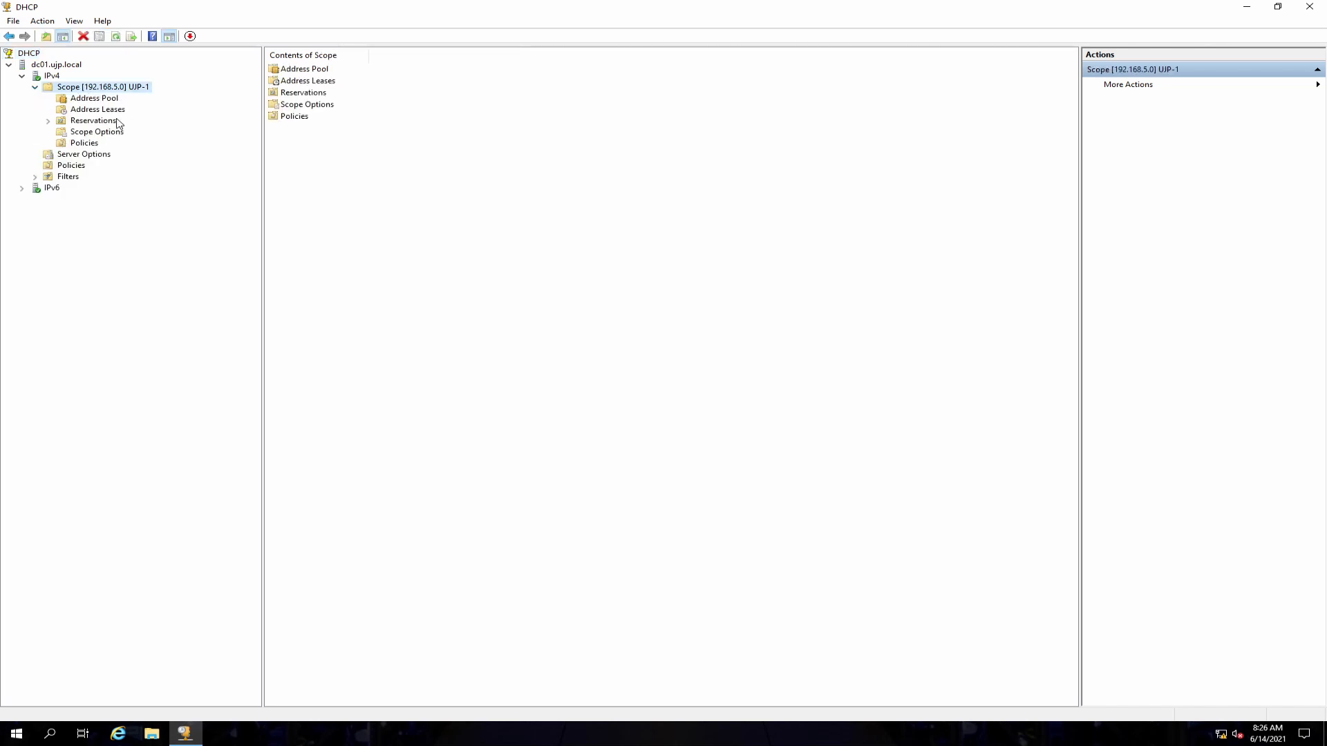
pyautogui.click(96, 98)
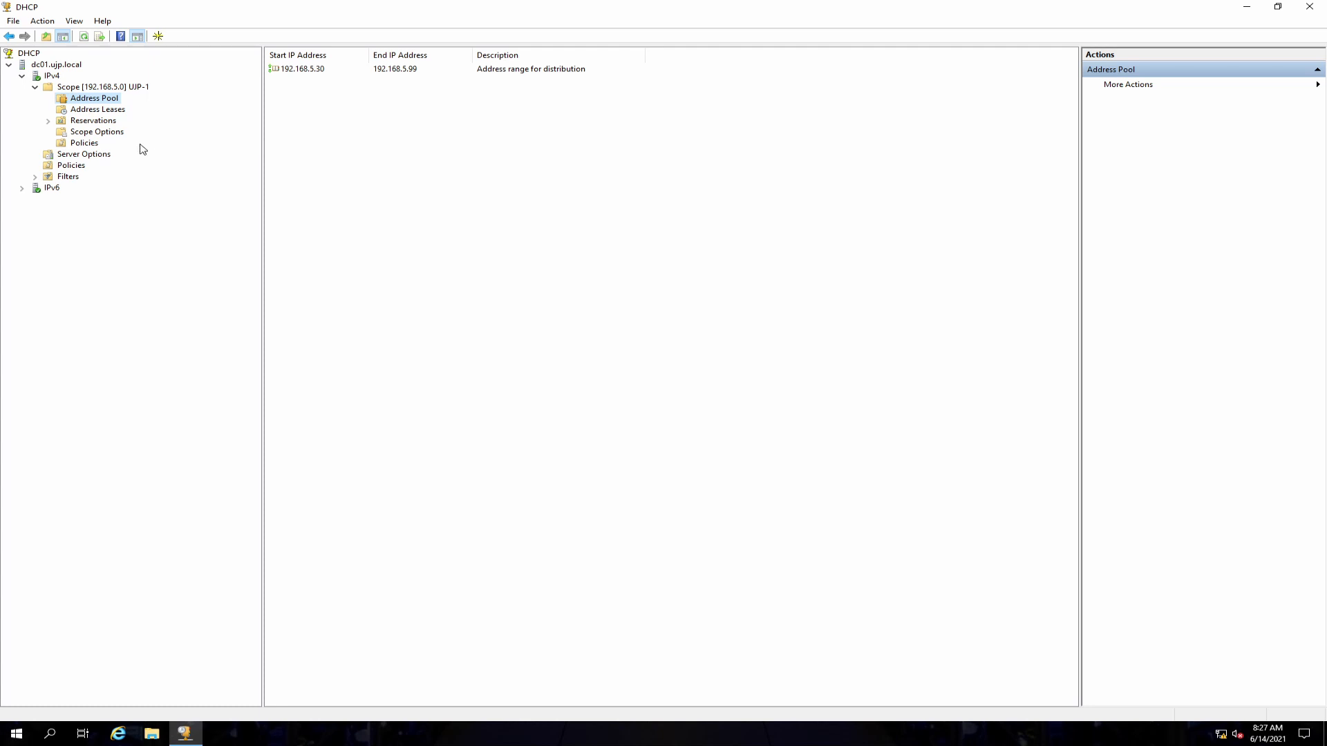
pyautogui.click(99, 136)
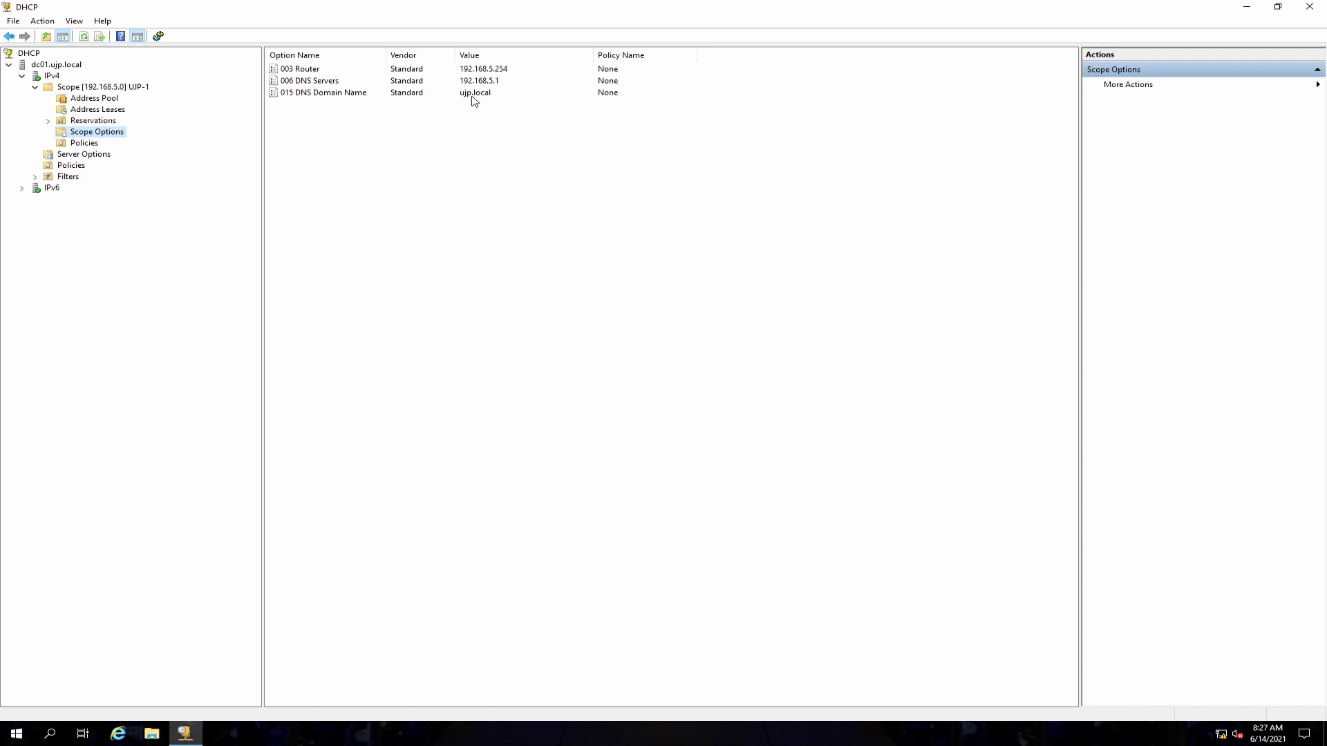
pyautogui.press('Up')
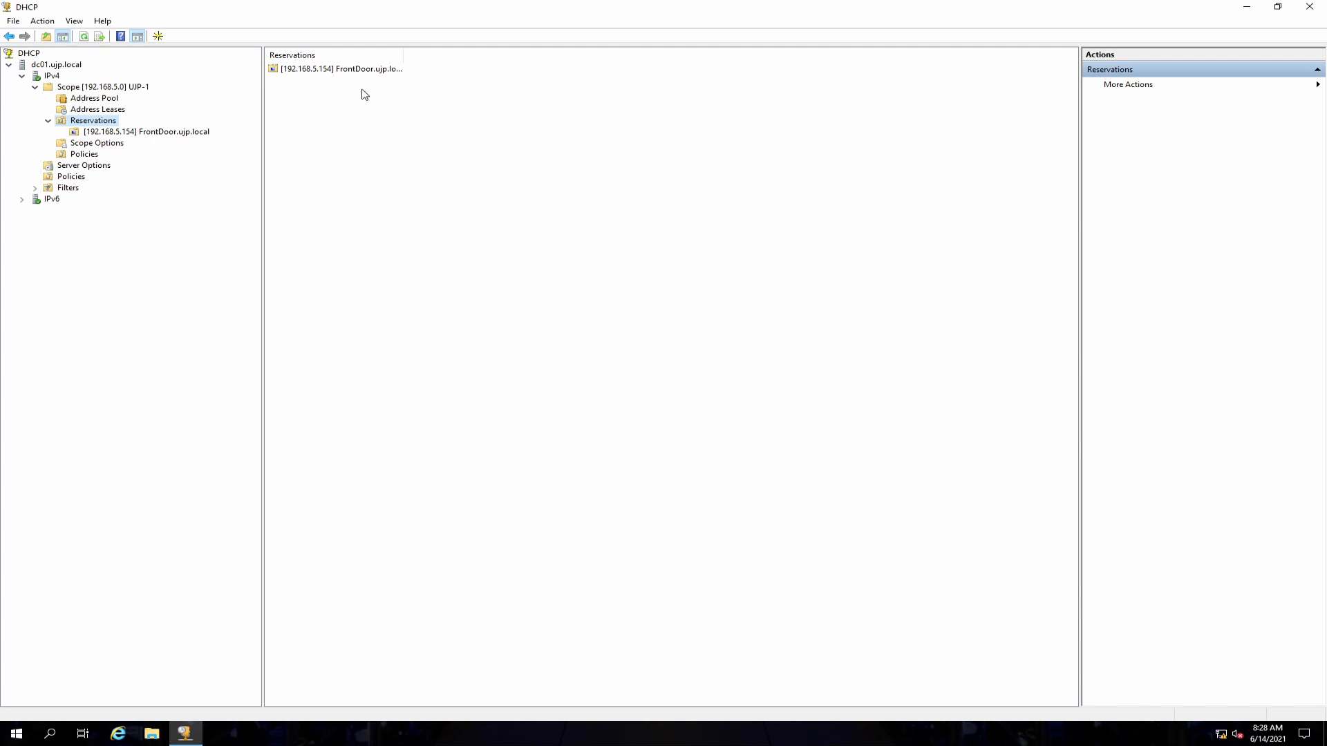
pyautogui.moveTo(404, 62); pyautogui.dragTo(475, 61)
# Step: Open the properties of the existing FrontDoor reservation and close them without changes
pyautogui.rightClick(109, 133)
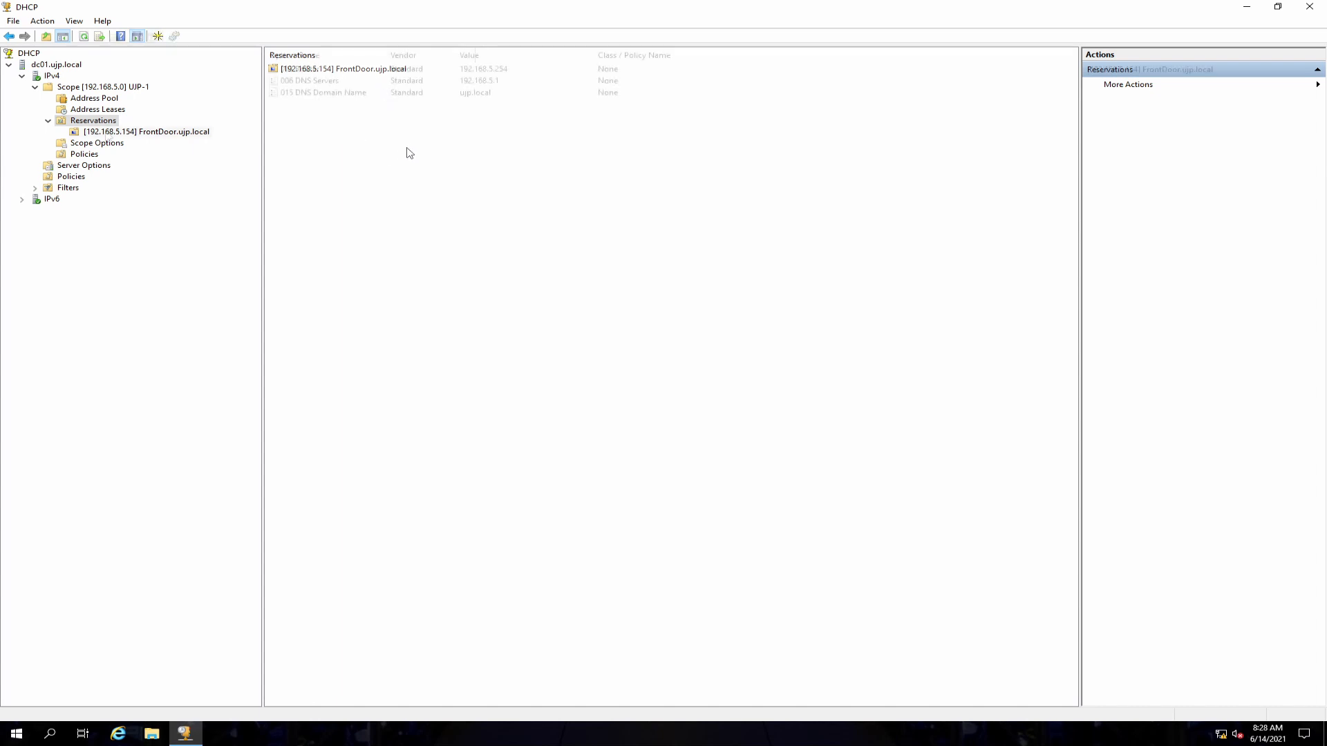
pyautogui.click(156, 221)
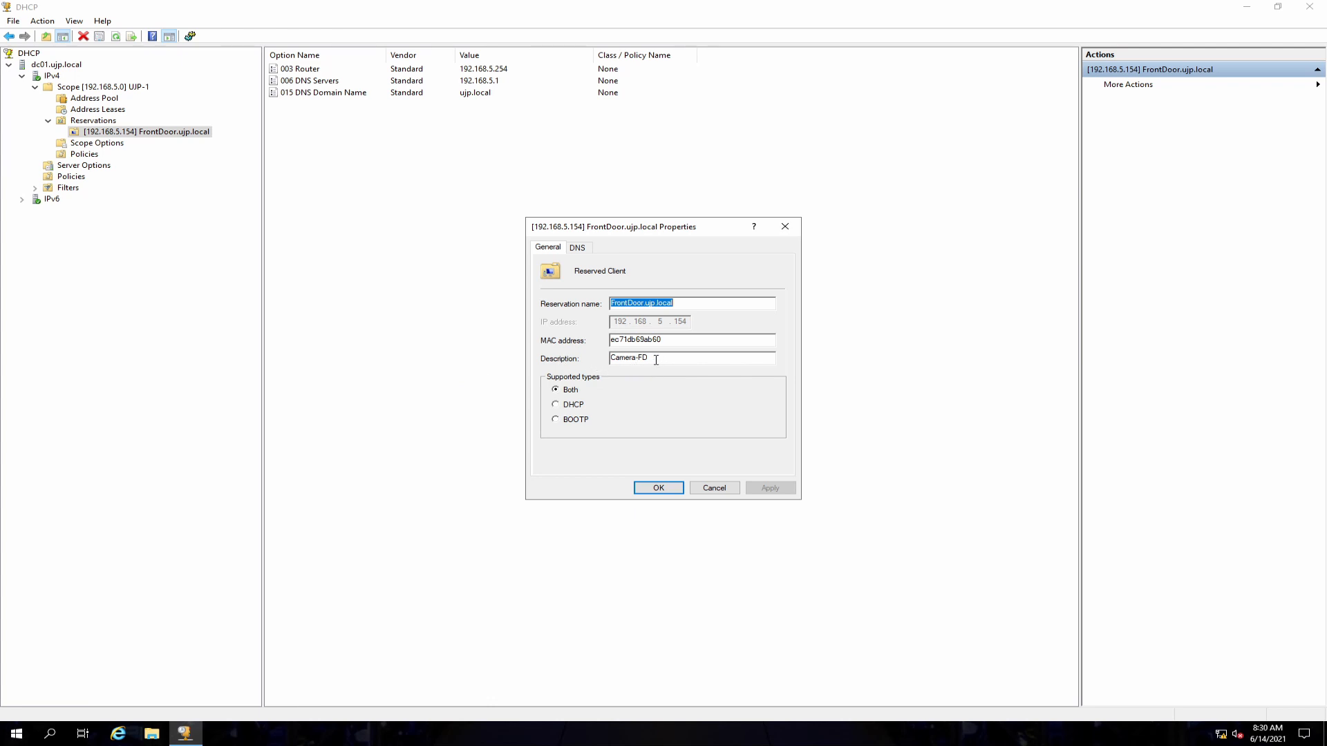
pyautogui.click(716, 488)
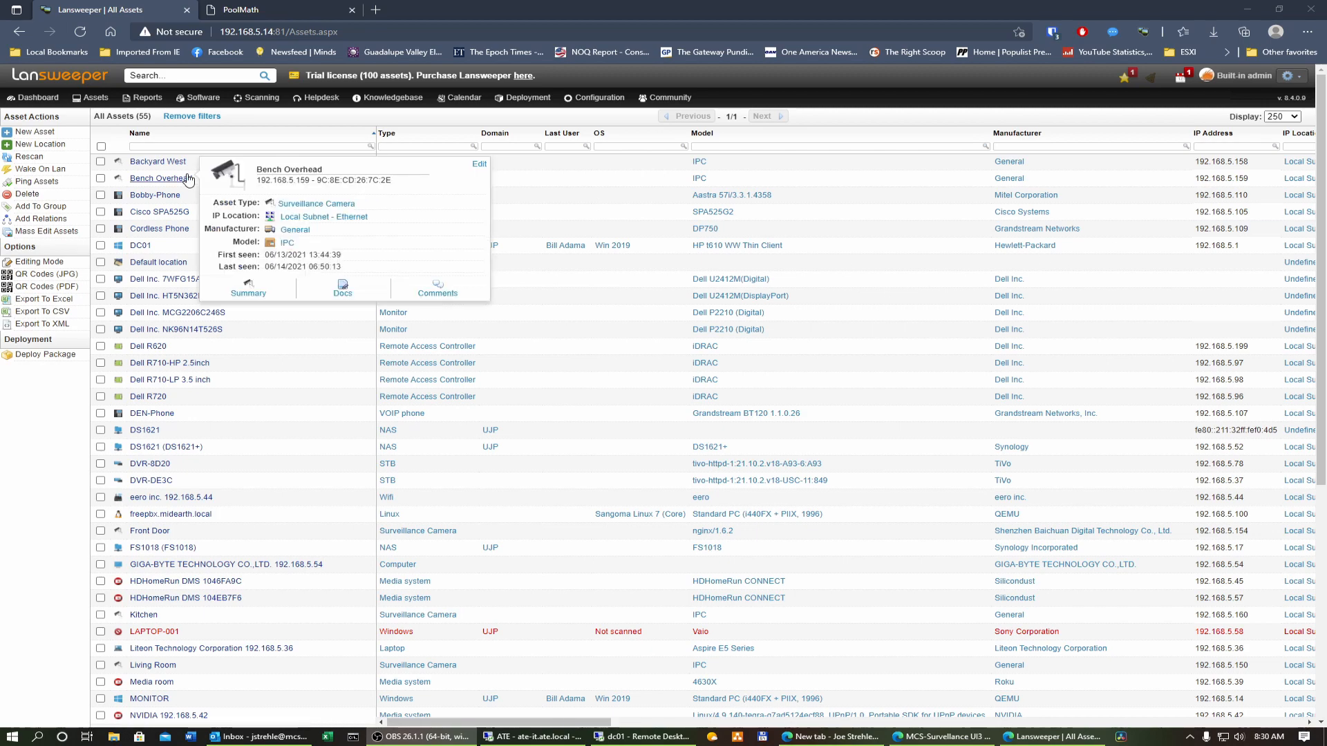
# Step: In Lansweeper, open the Backyard West asset and copy its MAC address
pyautogui.moveTo(170, 164)
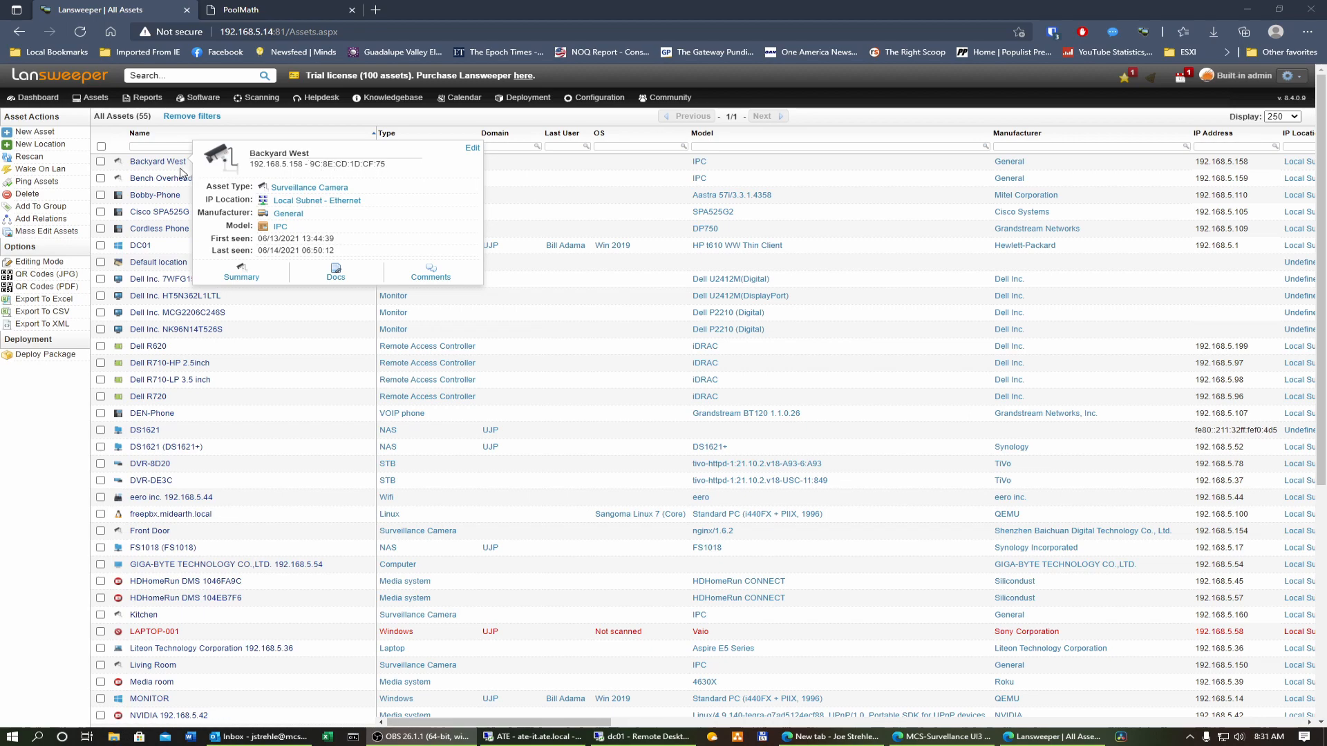
pyautogui.click(159, 163)
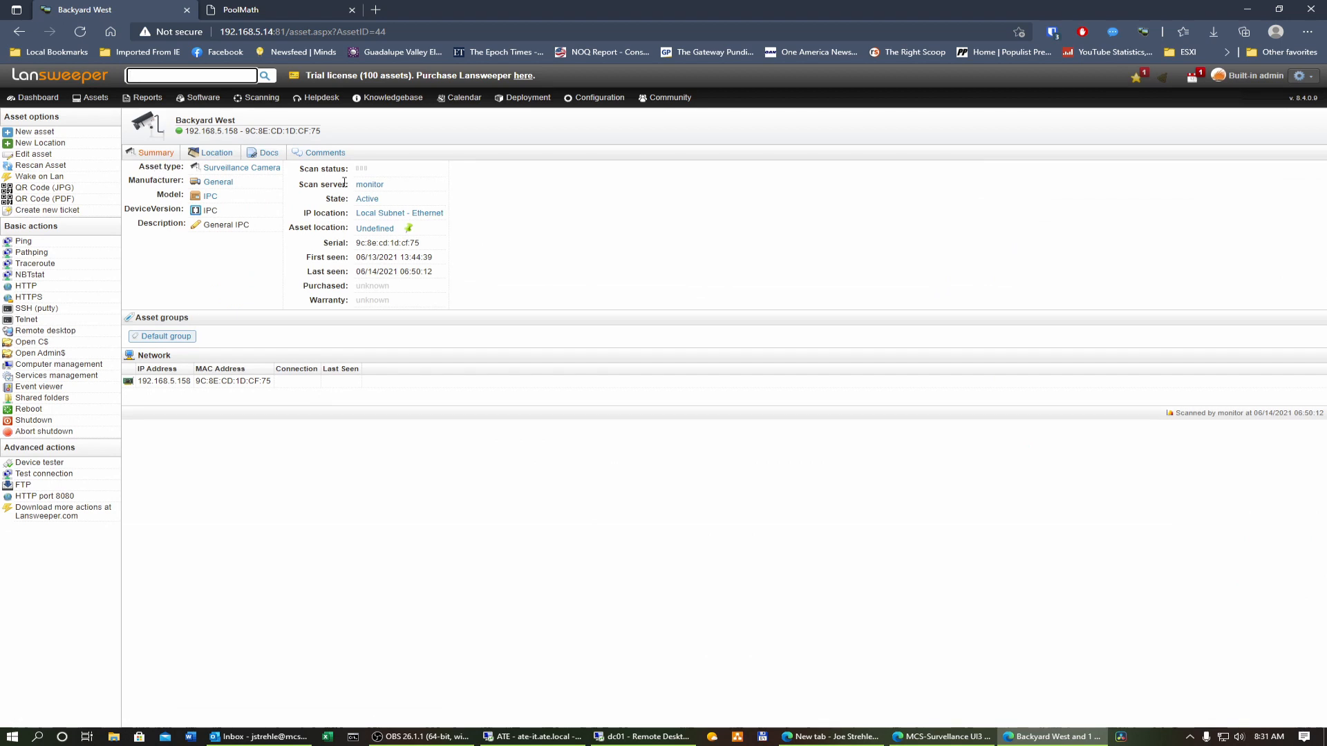
pyautogui.moveTo(324, 133); pyautogui.dragTo(247, 131)
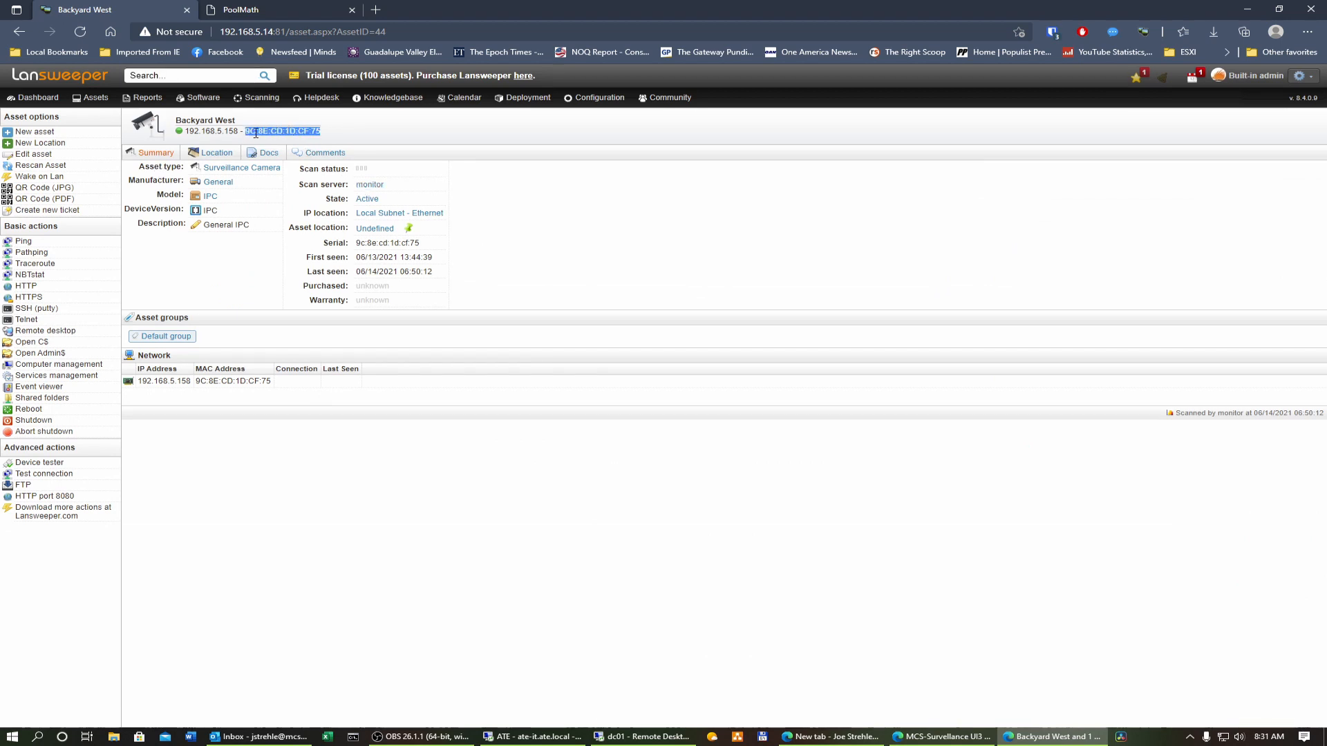
pyautogui.rightClick(251, 131)
pyautogui.click(286, 143)
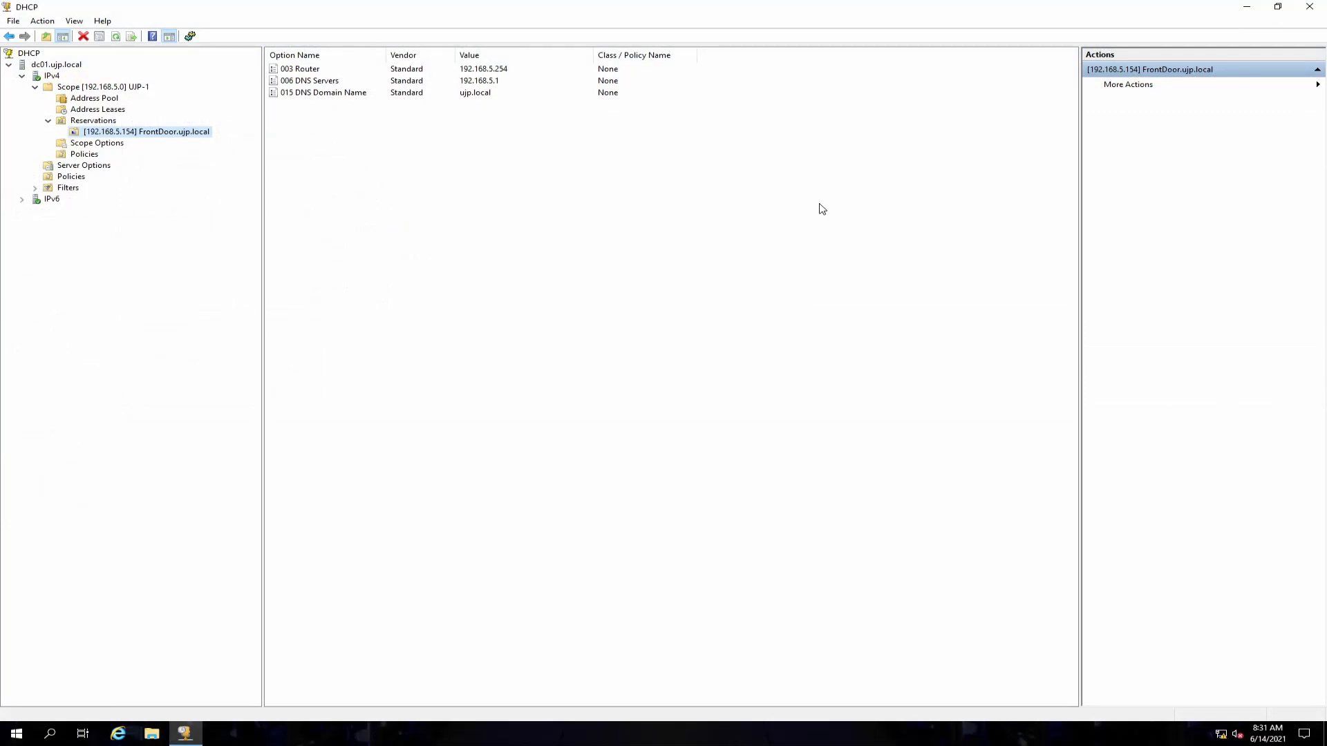
# Step: Start a new reservation in the scope and name it camera-west
pyautogui.click(96, 121)
pyautogui.rightClick(102, 127)
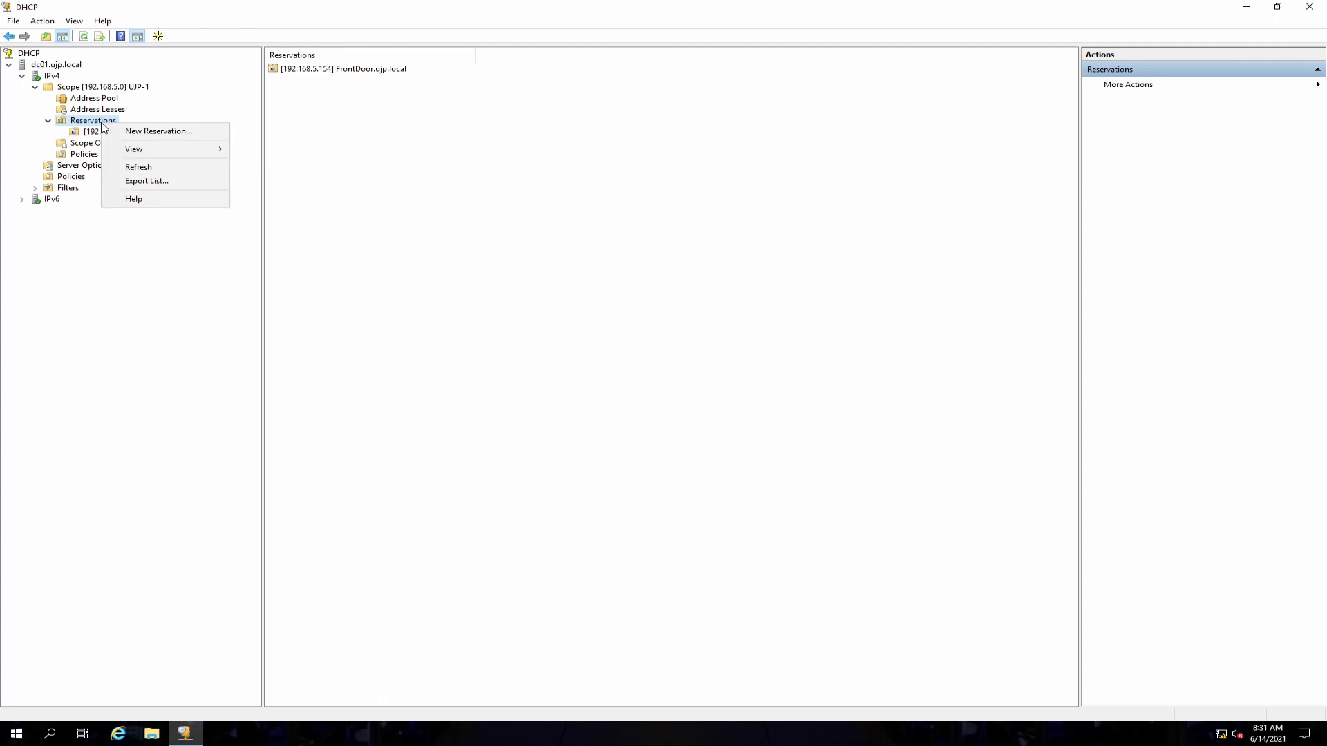
pyautogui.click(146, 131)
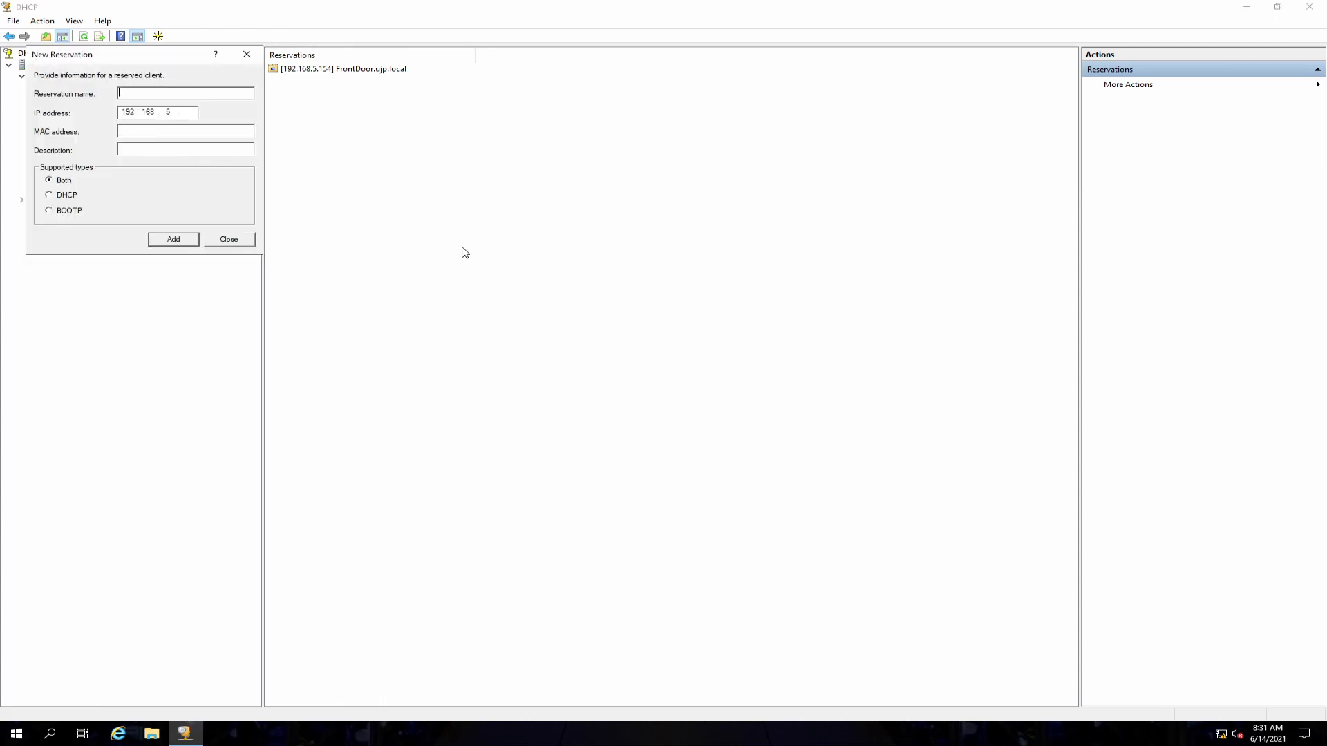
pyautogui.write('camera-west')
# Step: Set the reservation's IP address to 192.168.5.158
pyautogui.hotkey('alt', 'Tab')
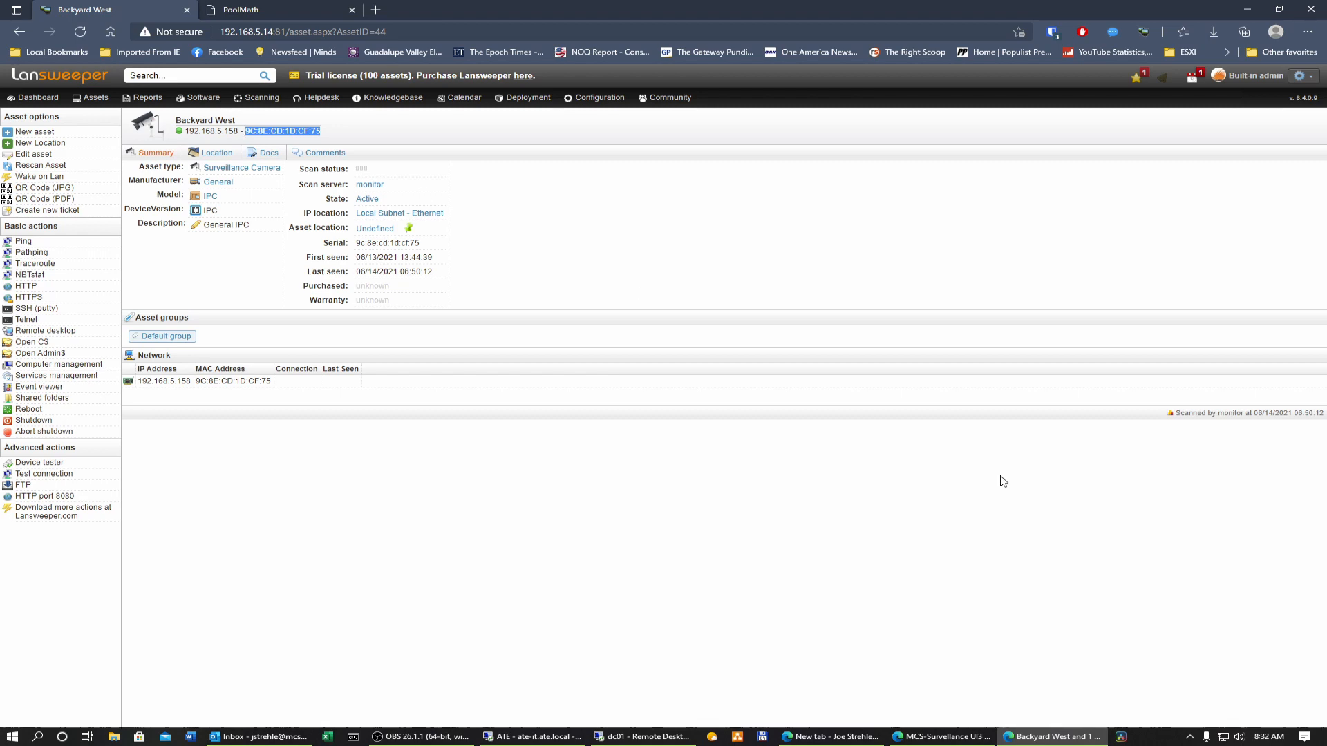
pyautogui.click(632, 734)
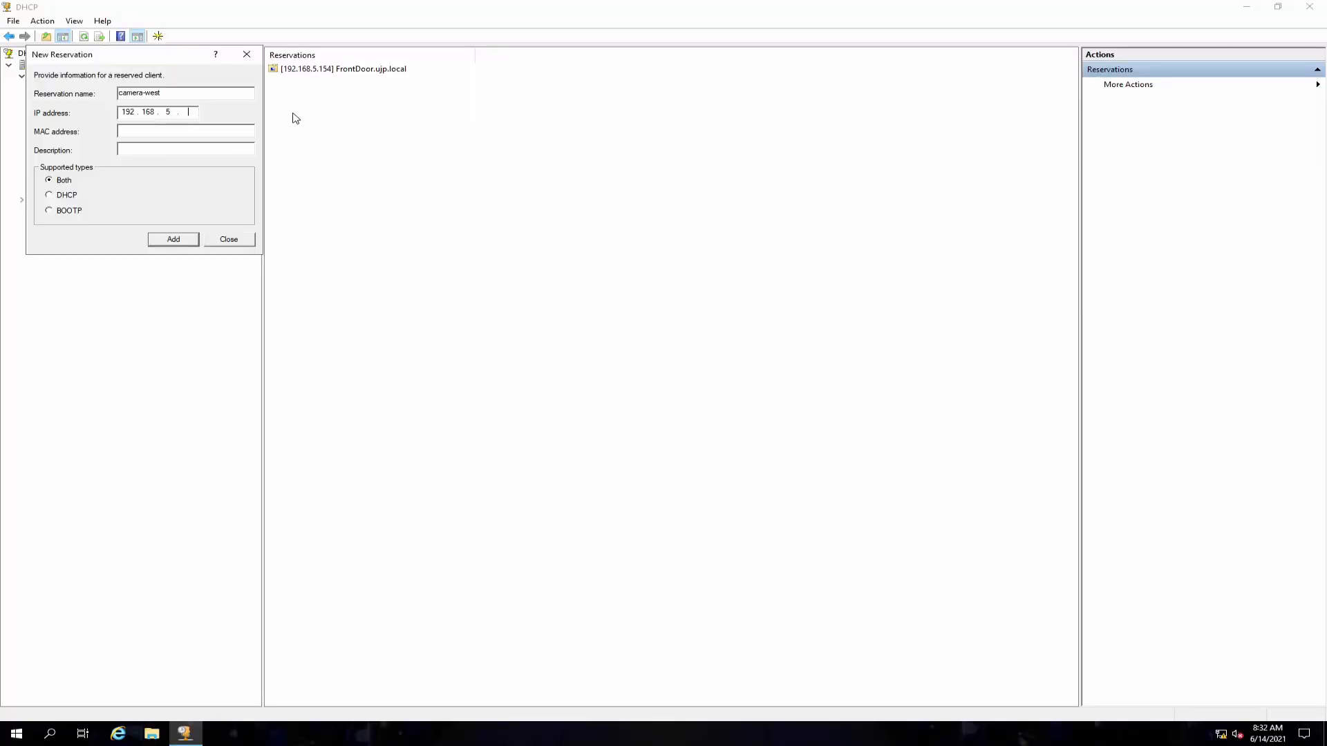
pyautogui.write('158')
# Step: Paste the copied MAC address into the reservation and remove its colons
pyautogui.rightClick(179, 131)
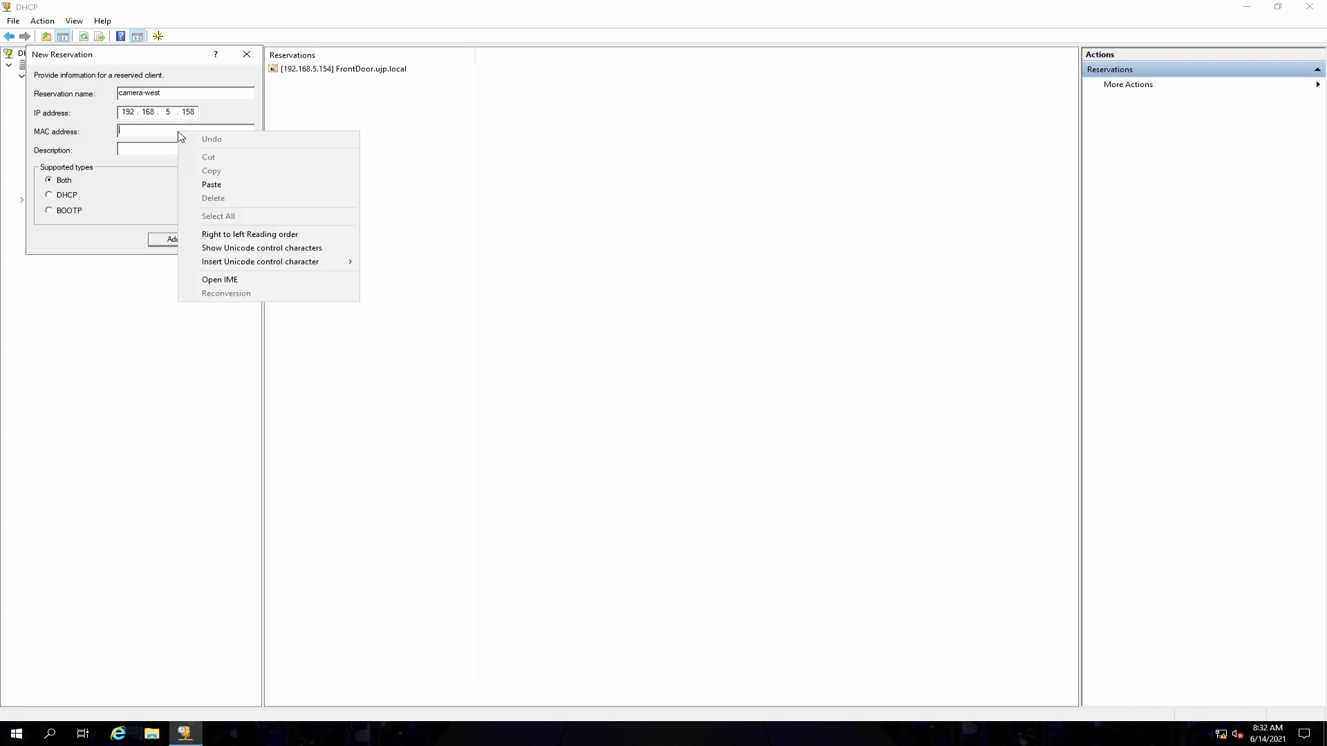
pyautogui.click(219, 185)
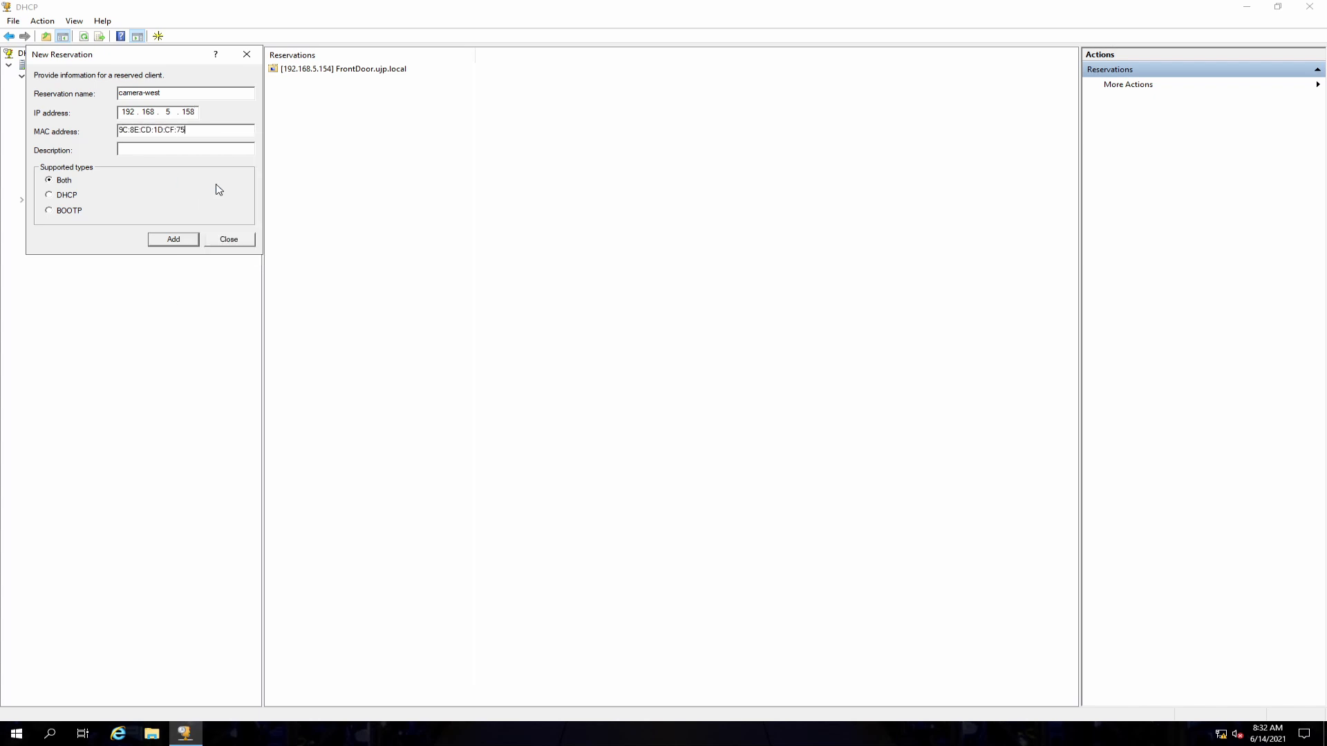
pyautogui.click(122, 131)
pyautogui.press('Delete')
pyautogui.press('Delete')
pyautogui.press('Delete')
pyautogui.press('Delete')
pyautogui.press('Delete')
# Step: Enter Backyard West as the reservation's description
pyautogui.click(156, 150)
pyautogui.hotkey('alt', 'Tab')
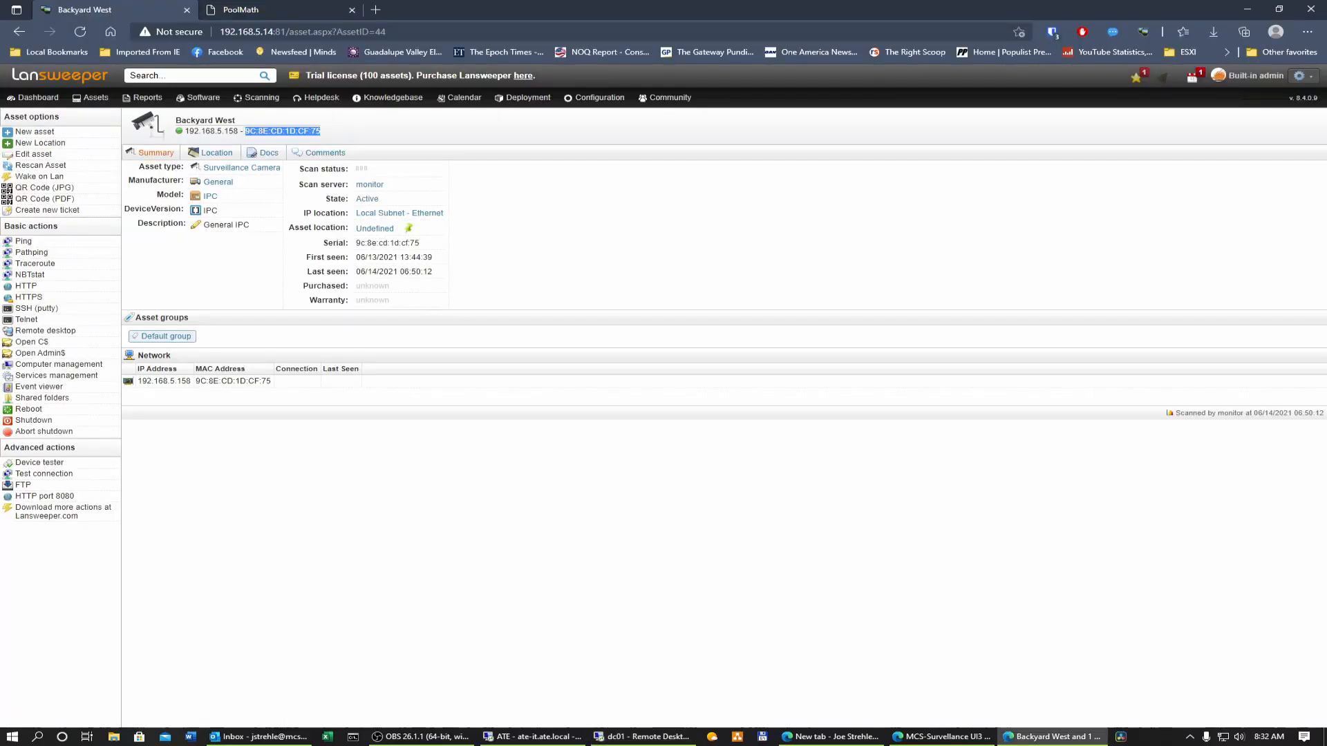
pyautogui.hotkey('alt', 'Tab')
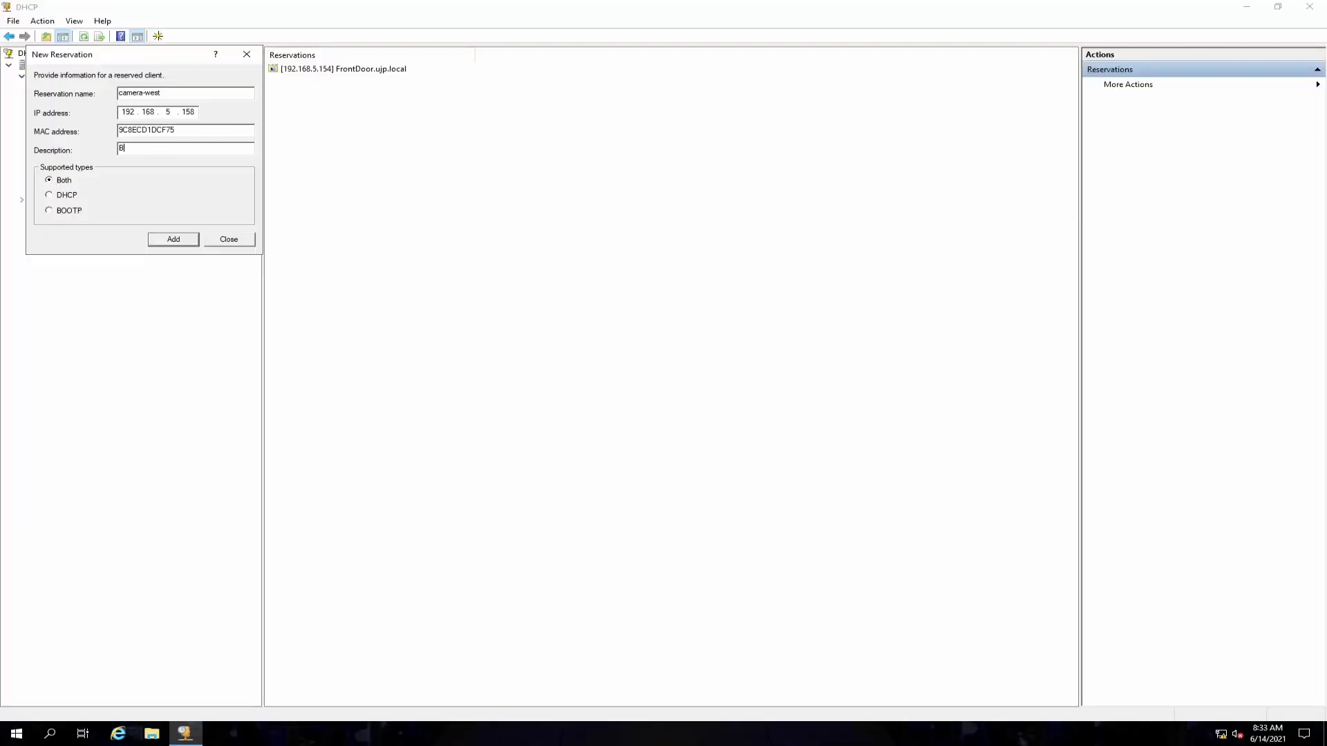
pyautogui.write('ackyard West')
# Step: Add the reservation, close the dialog and open the scope's address leases
pyautogui.click(173, 239)
pyautogui.click(230, 239)
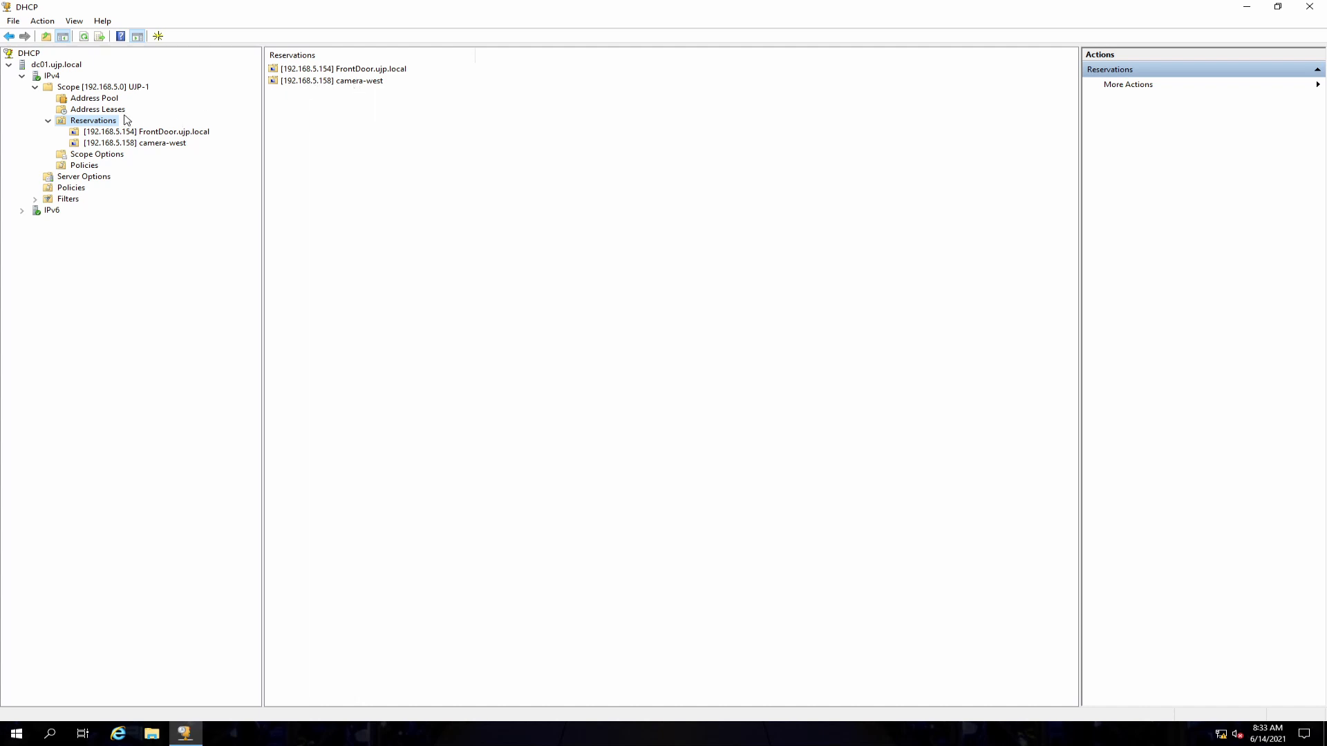
pyautogui.click(104, 113)
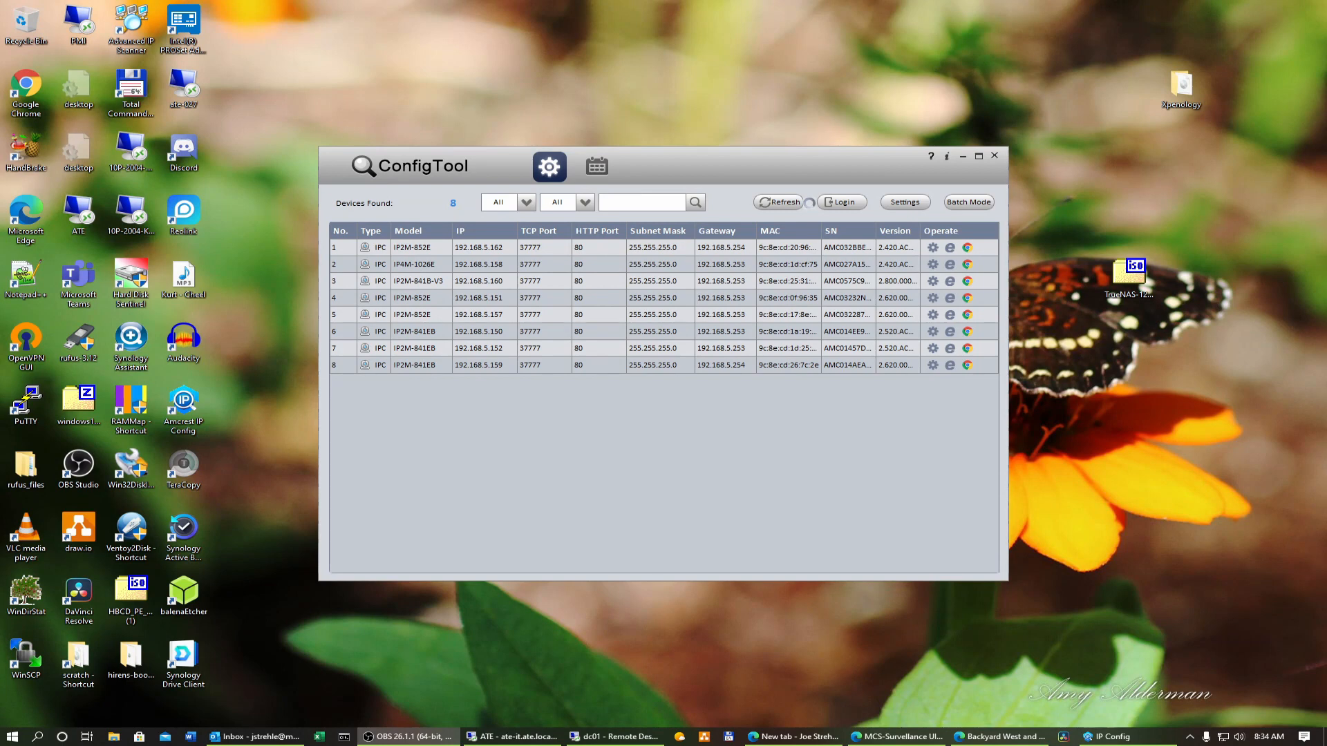
# Step: Switch to ConfigTool and open the web login for the IP4M-1026E camera at 192.168.5.158
pyautogui.click(432, 268)
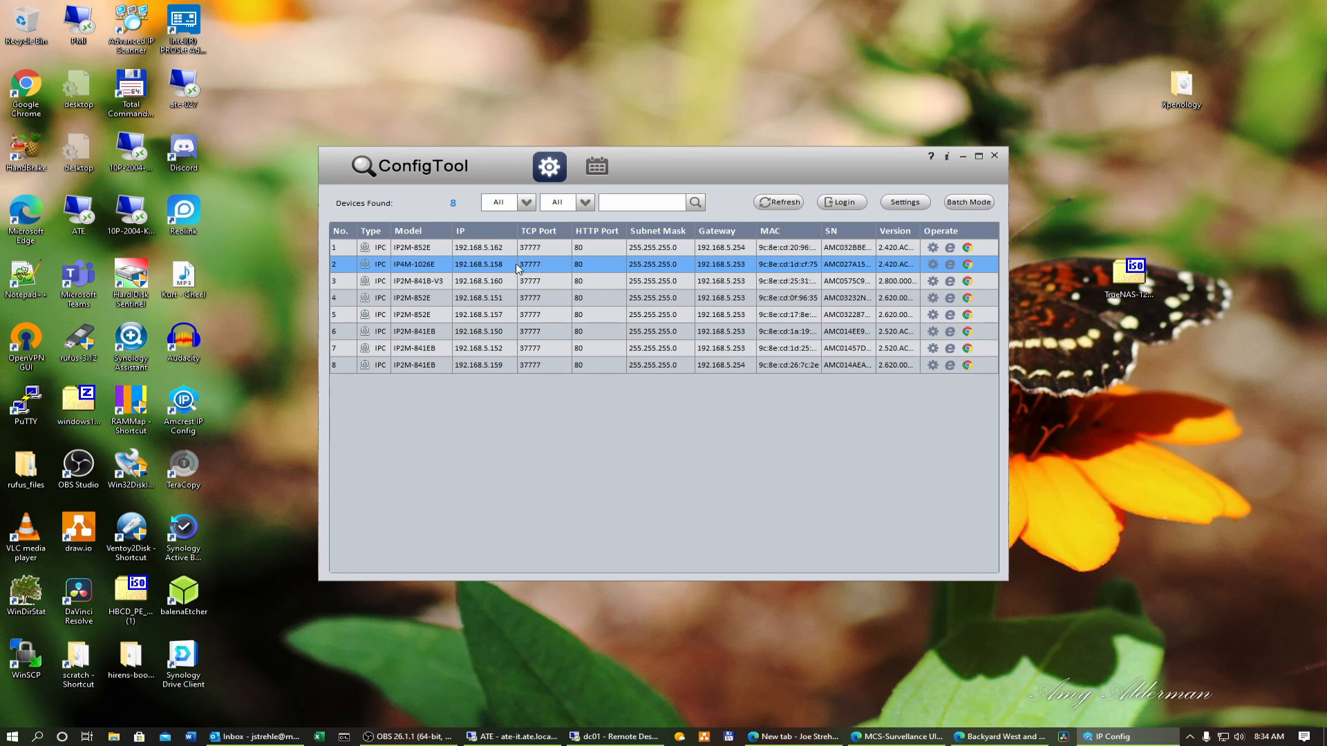
pyautogui.click(951, 266)
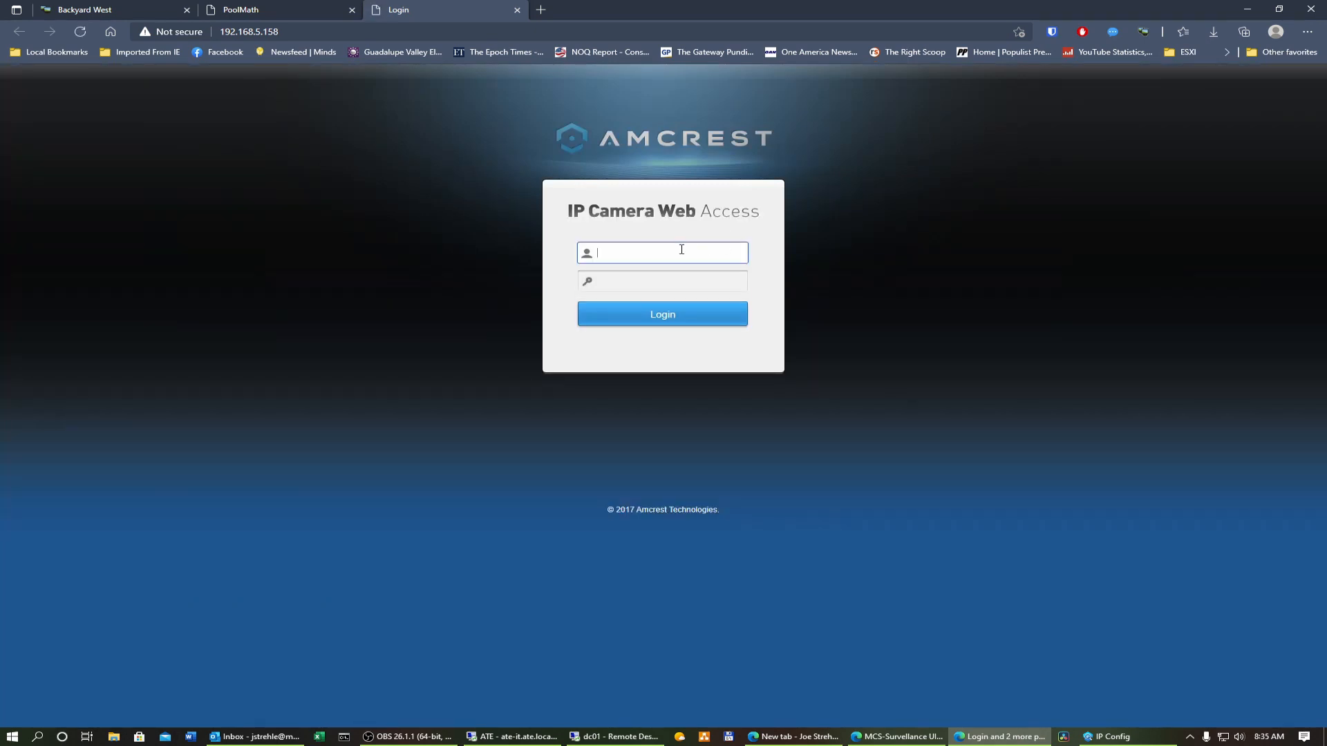
# Step: Log in to the camera as admin with the account password and decline saving the password
pyautogui.write('admin')
pyautogui.press('Tab')
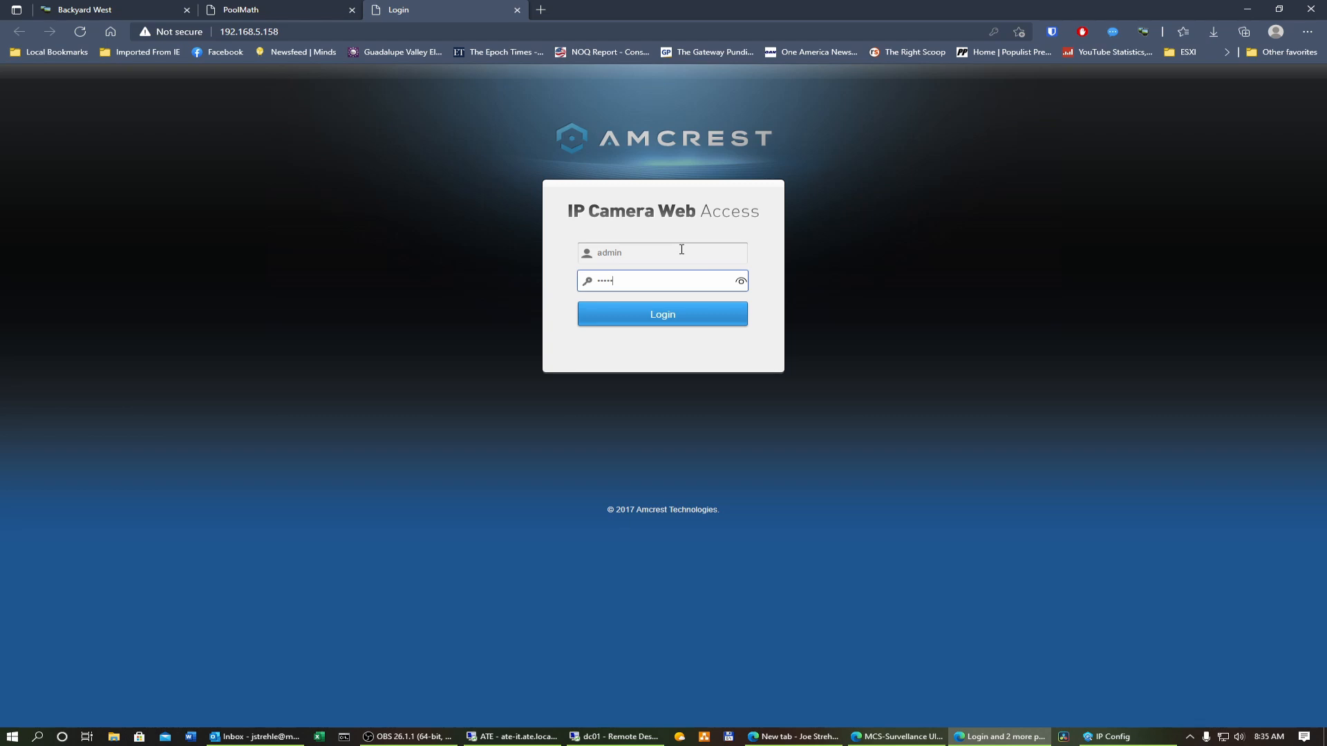
pyautogui.click(669, 318)
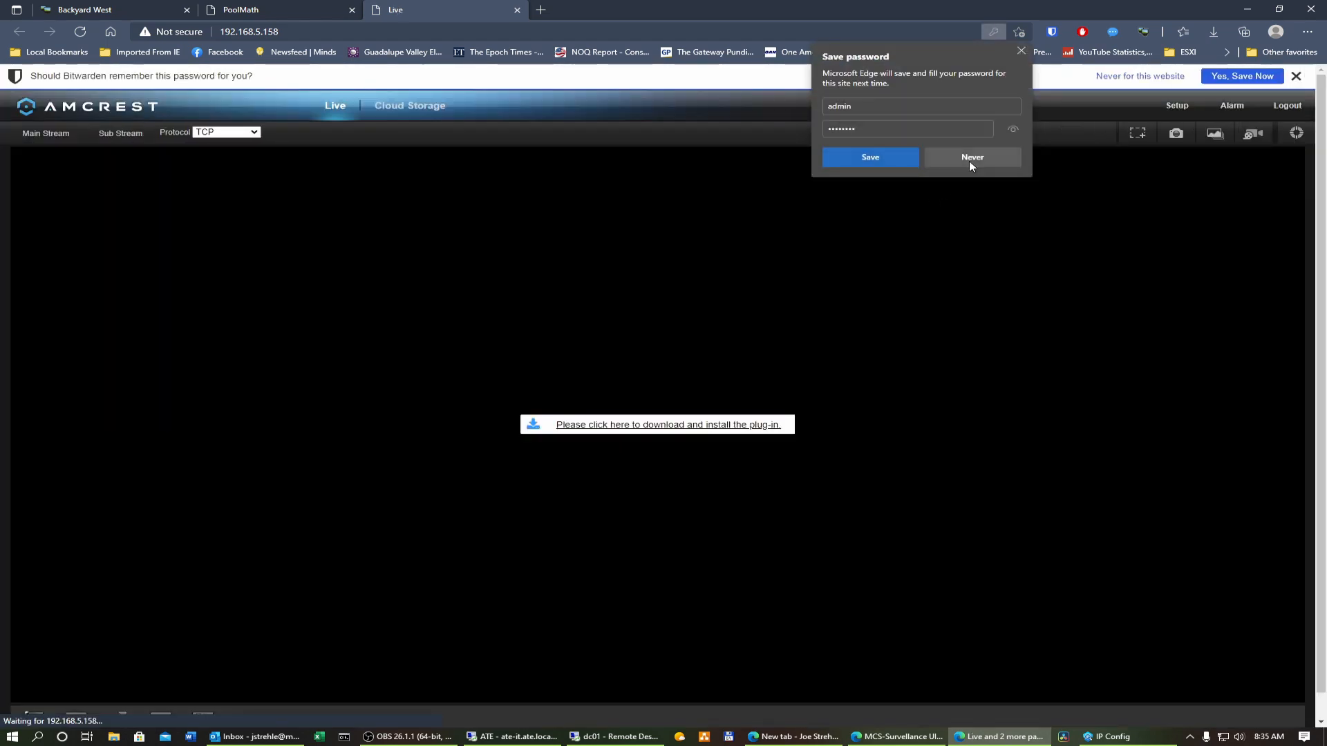
pyautogui.click(970, 158)
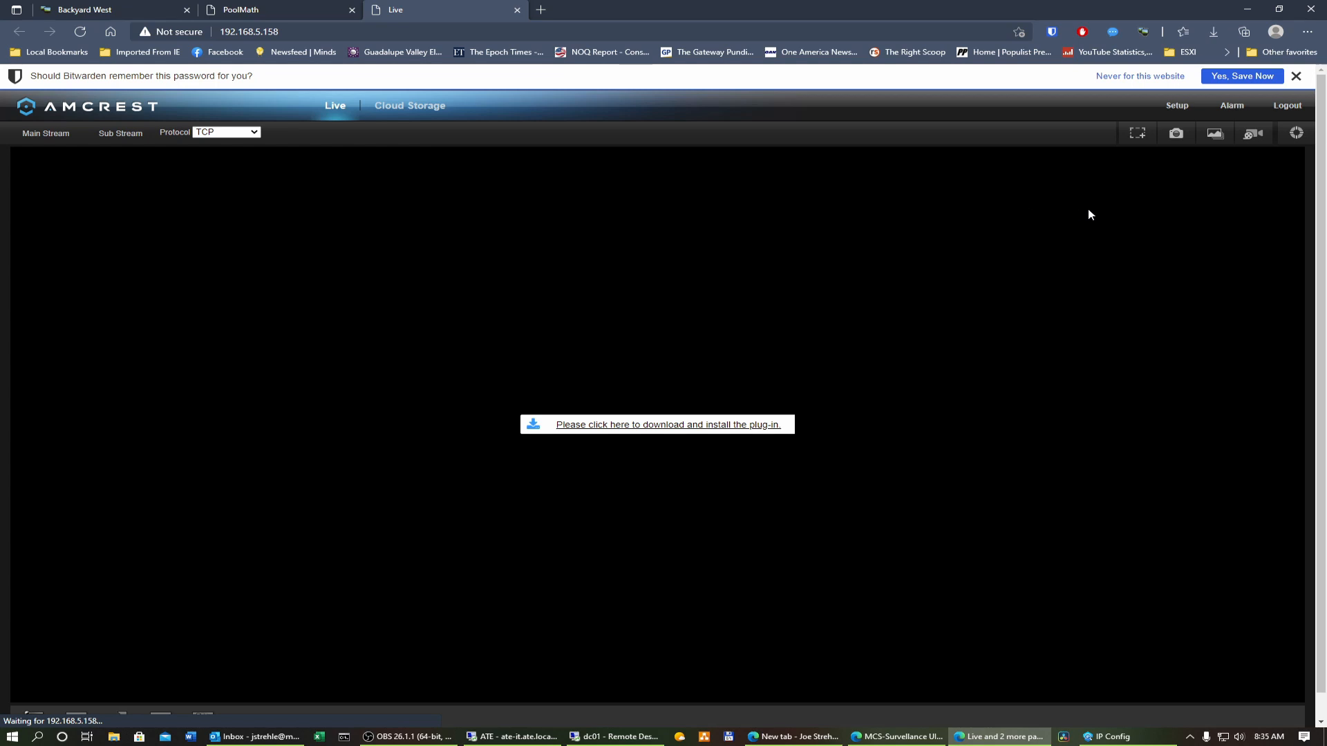
# Step: Manually reboot the camera from its System Auto Maintain settings
pyautogui.click(1181, 112)
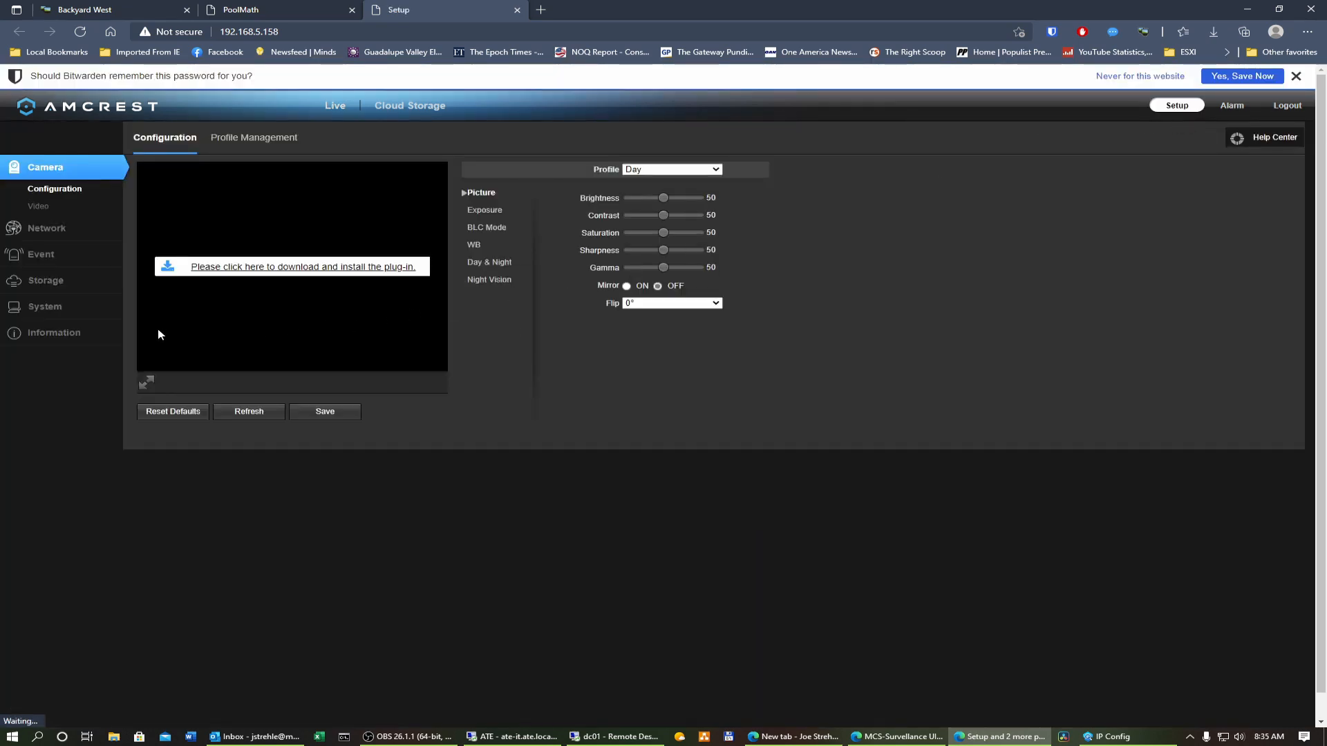
pyautogui.click(85, 313)
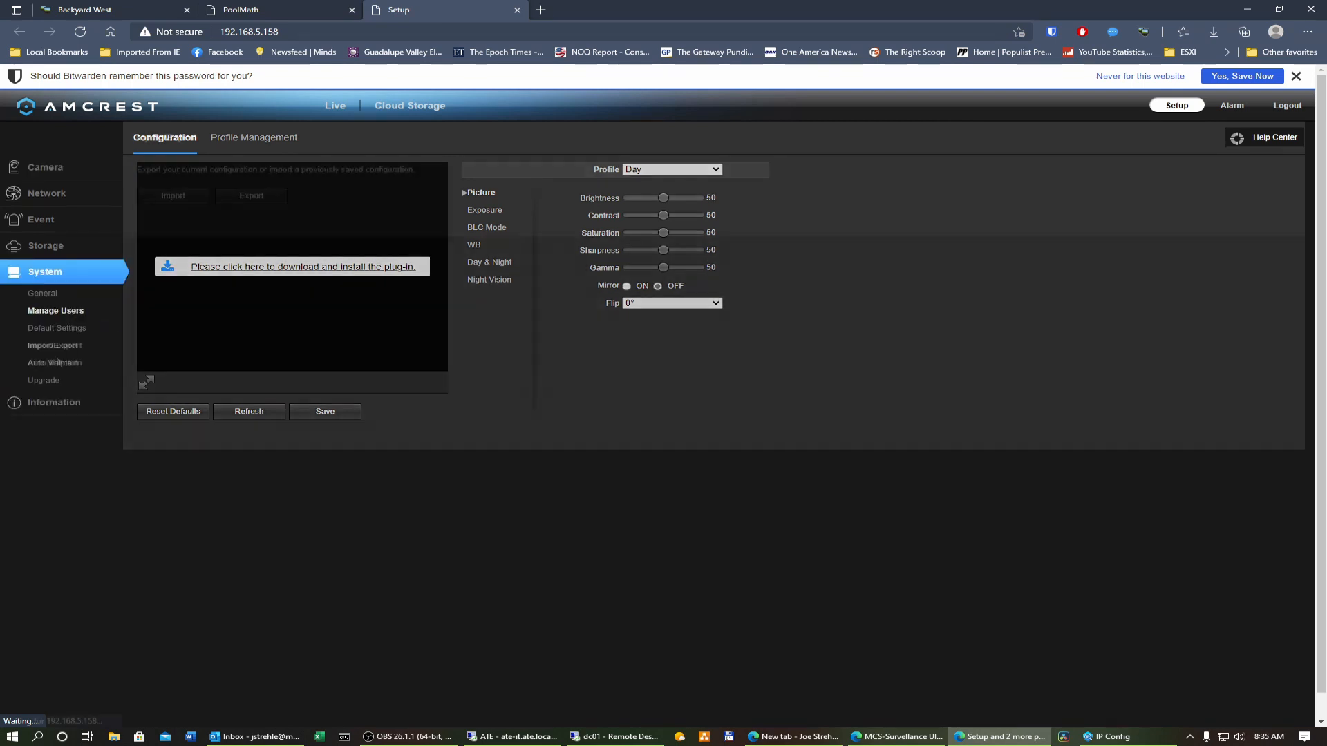
pyautogui.click(56, 362)
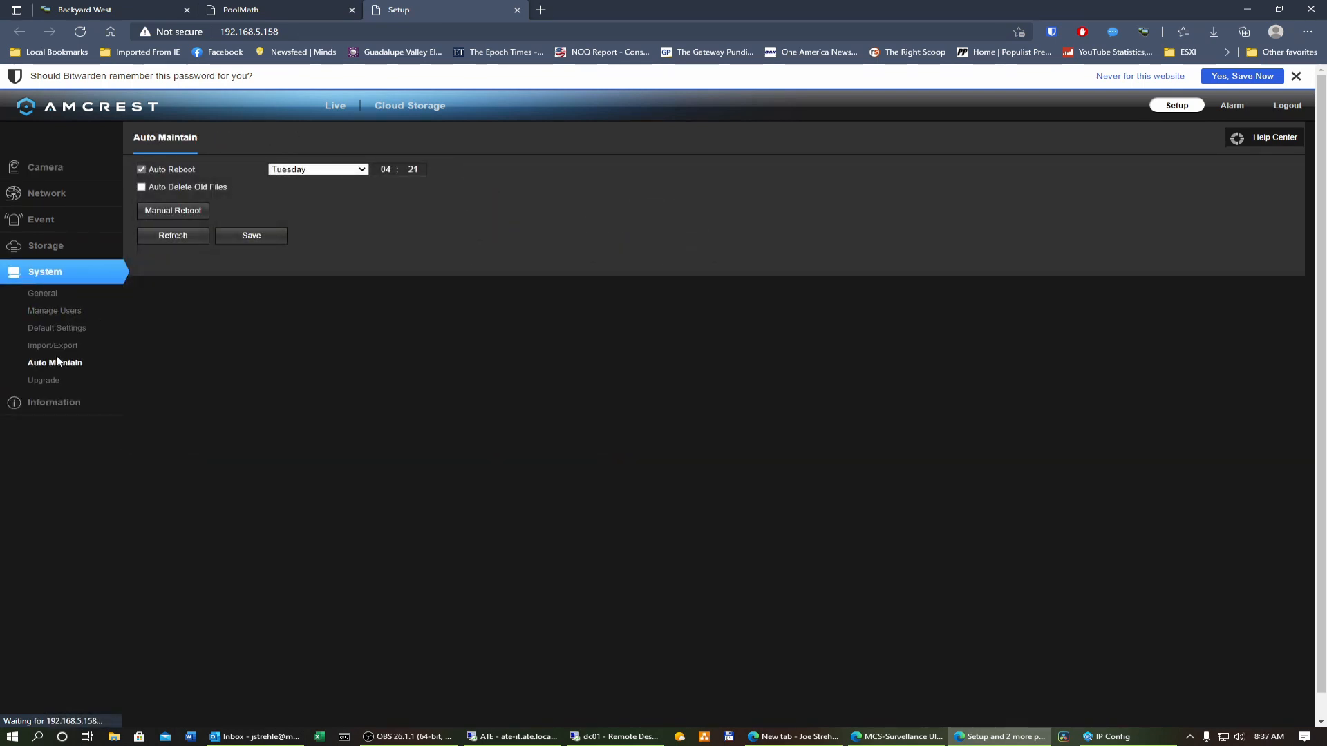
pyautogui.click(188, 219)
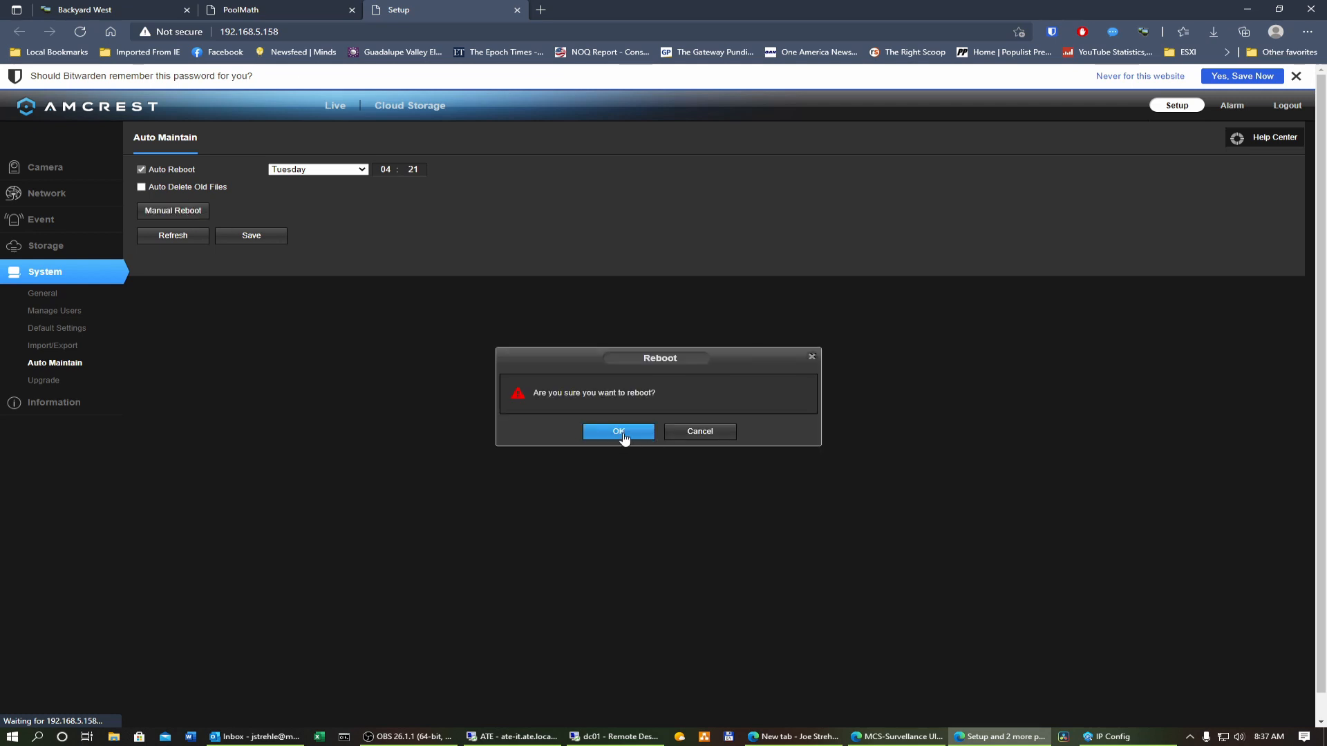
pyautogui.click(619, 432)
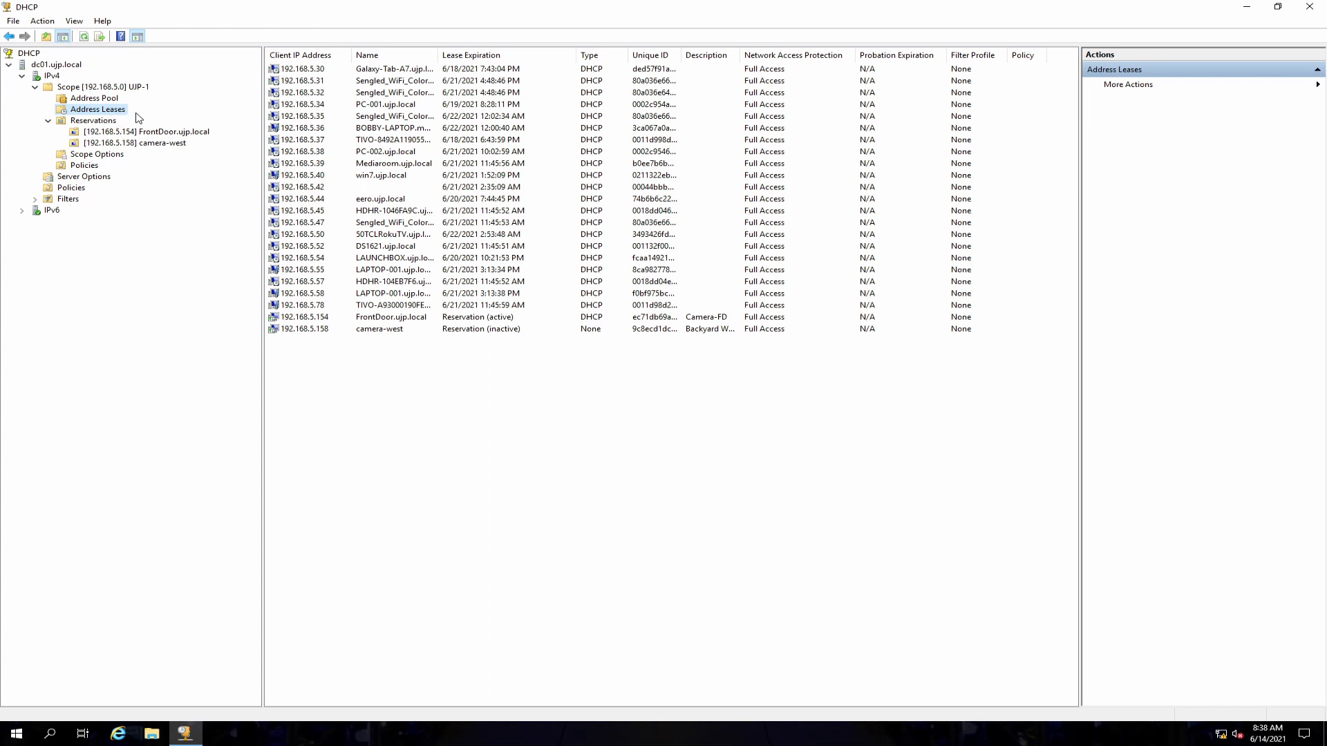
# Step: Refresh the DHCP address leases and select the 192.168.5.158 lease
pyautogui.rightClick(94, 113)
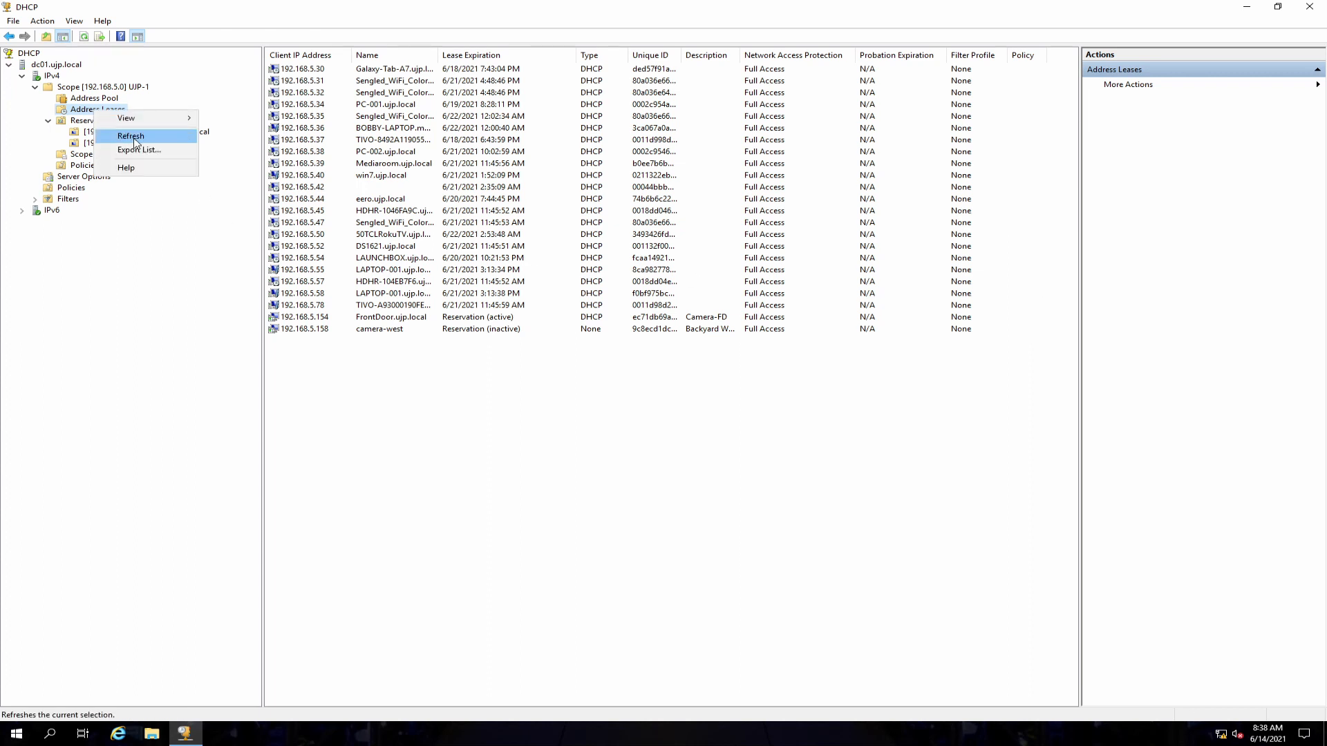
pyautogui.click(131, 136)
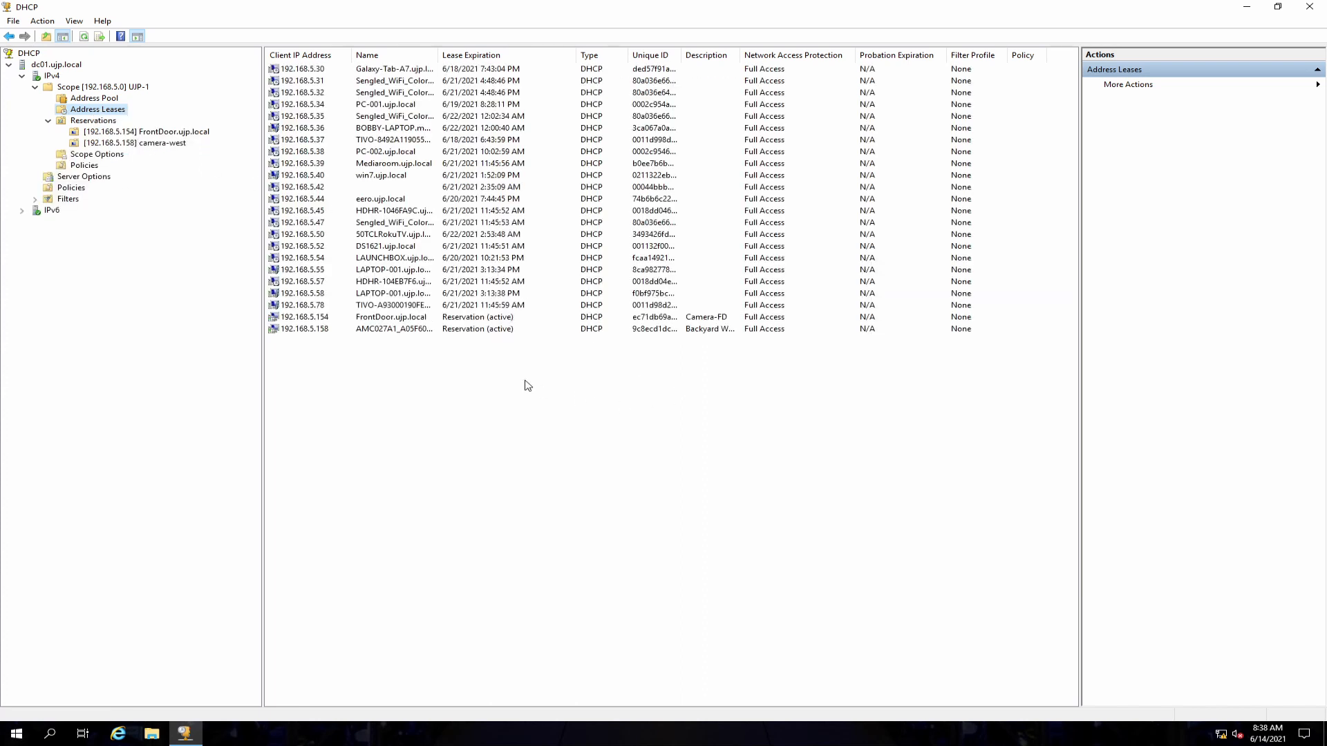
pyautogui.moveTo(438, 55); pyautogui.dragTo(503, 55)
pyautogui.click(395, 330)
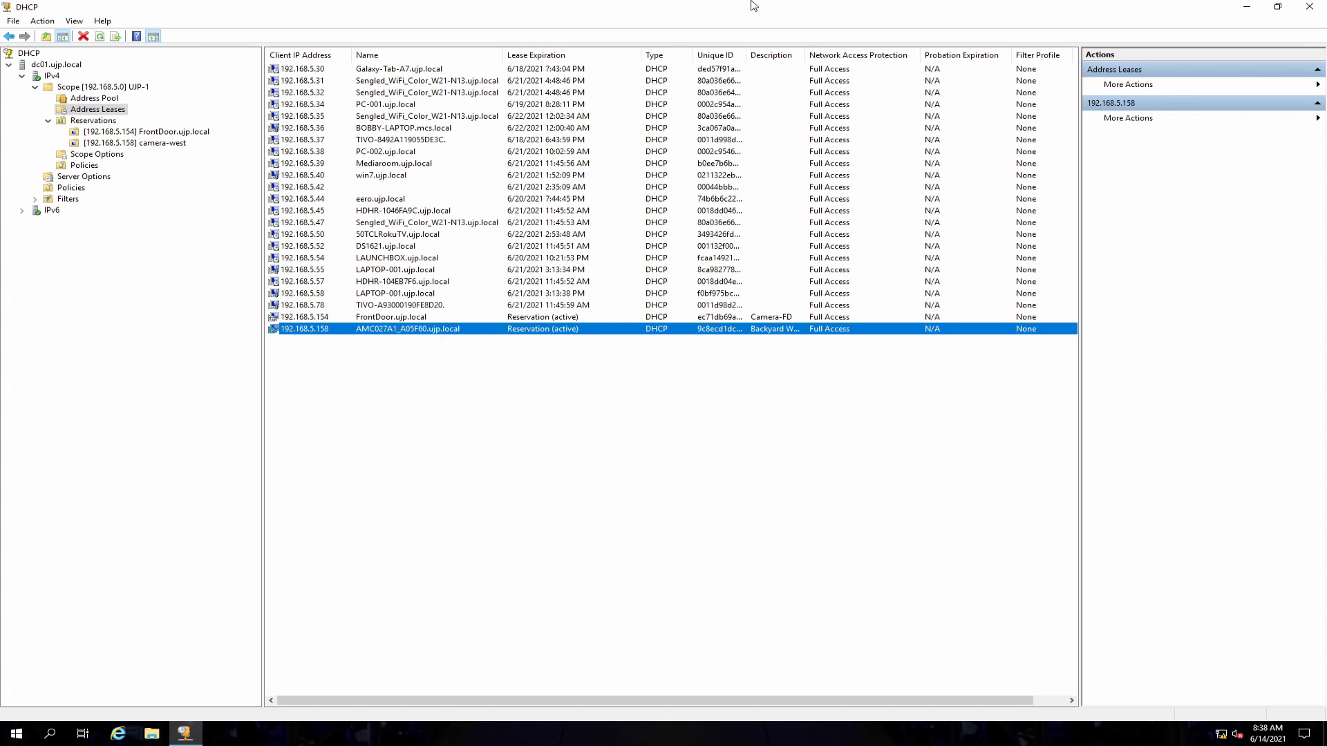
# Step: Return to the camera's web login page and log in again with the account password
pyautogui.moveTo(752, 1)
pyautogui.click(805, 6)
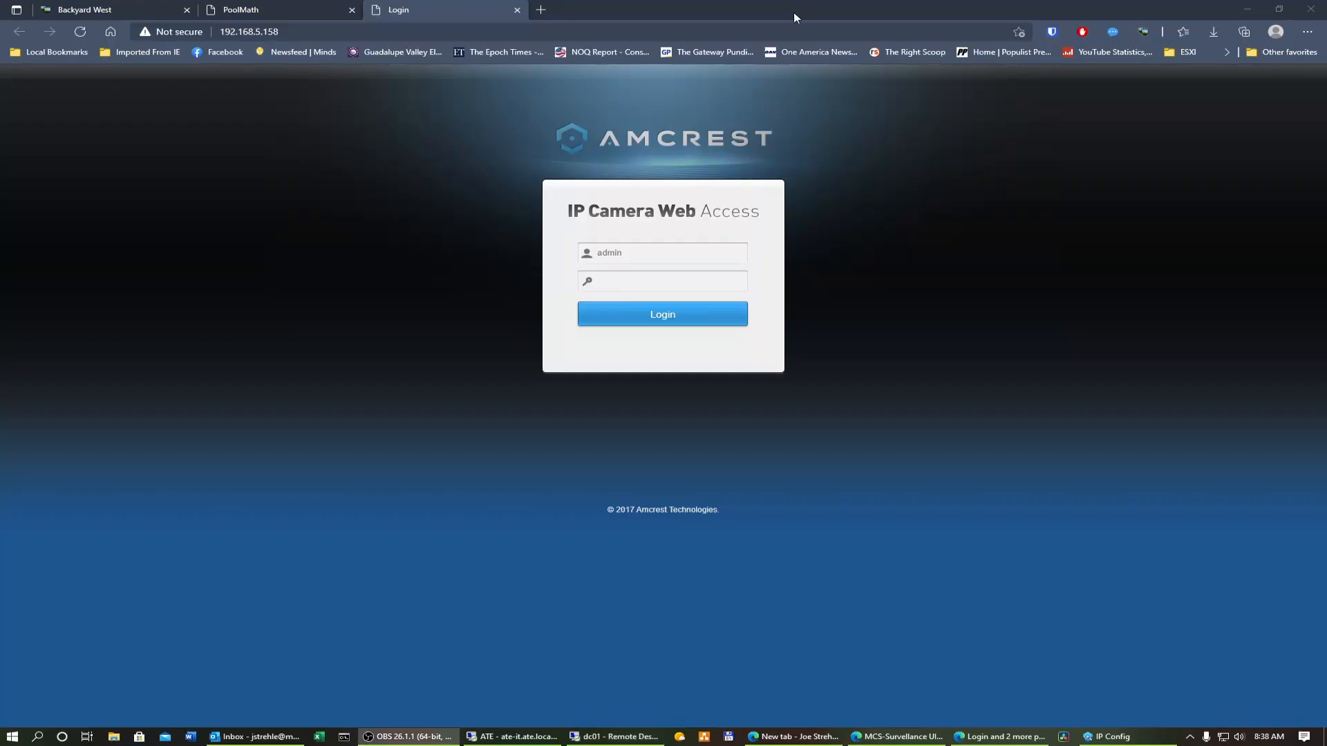
pyautogui.click(656, 285)
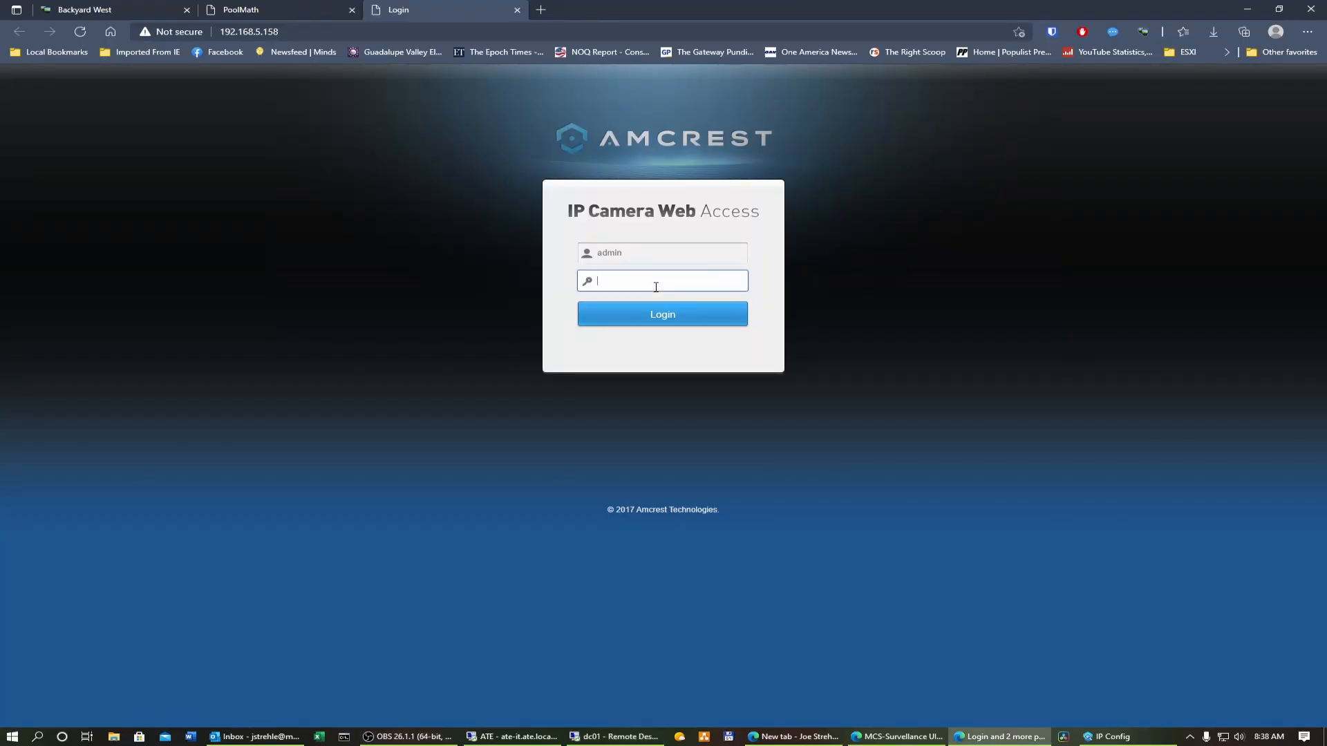
pyautogui.write('••••••••')
pyautogui.click(660, 329)
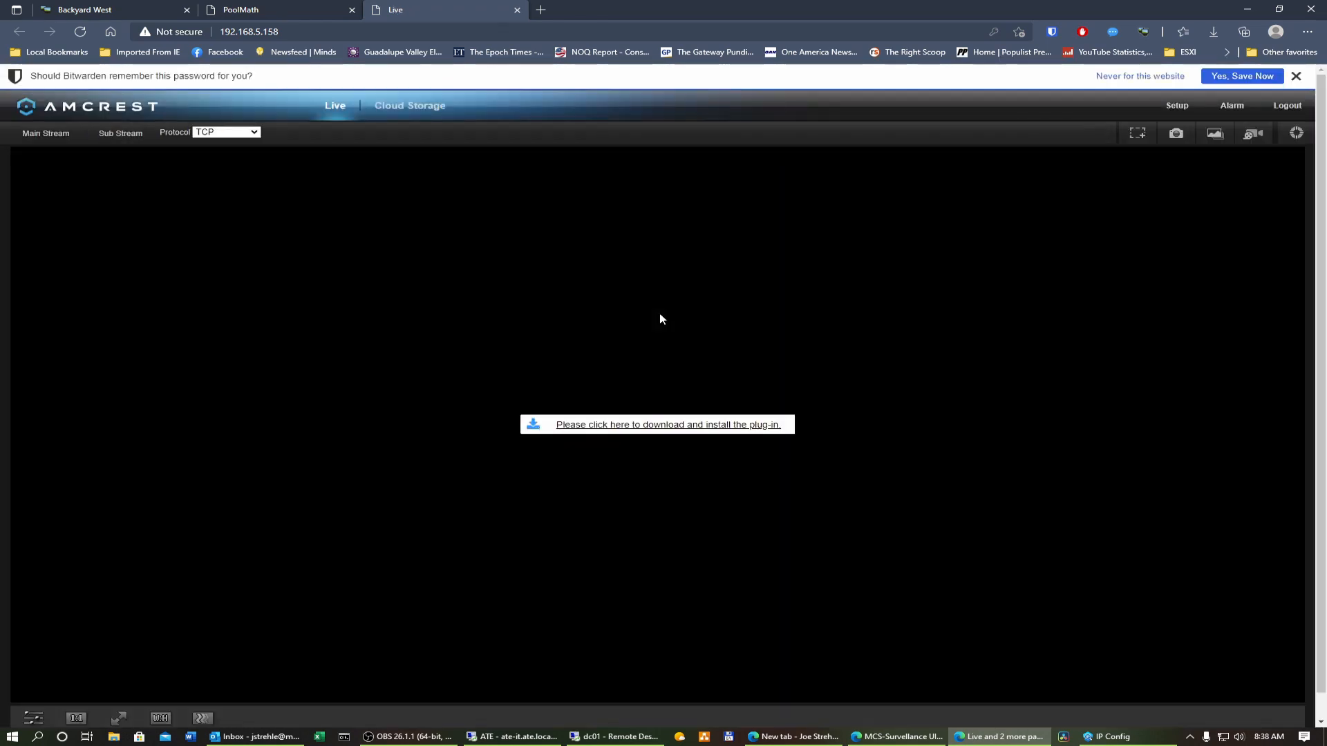
# Step: Open the camera's setup and review its video and TCP/IP network settings
pyautogui.click(1160, 111)
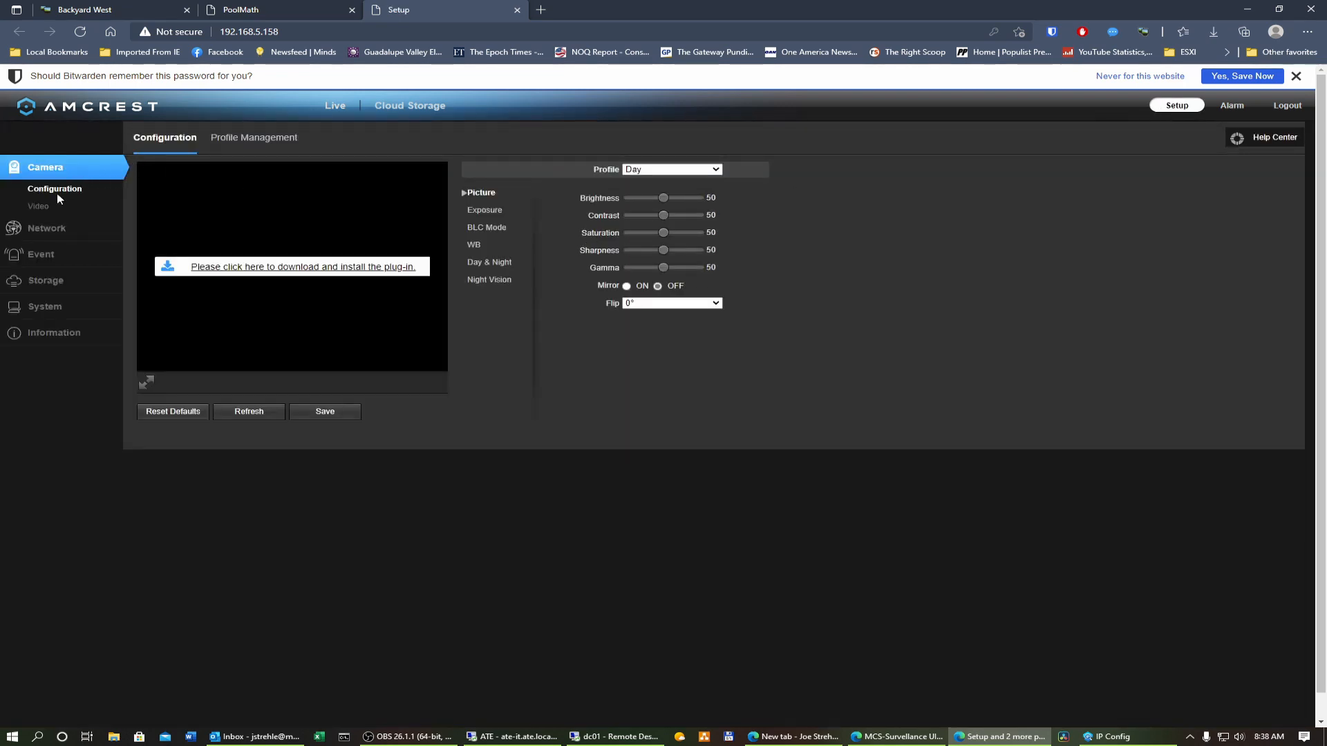
pyautogui.click(39, 206)
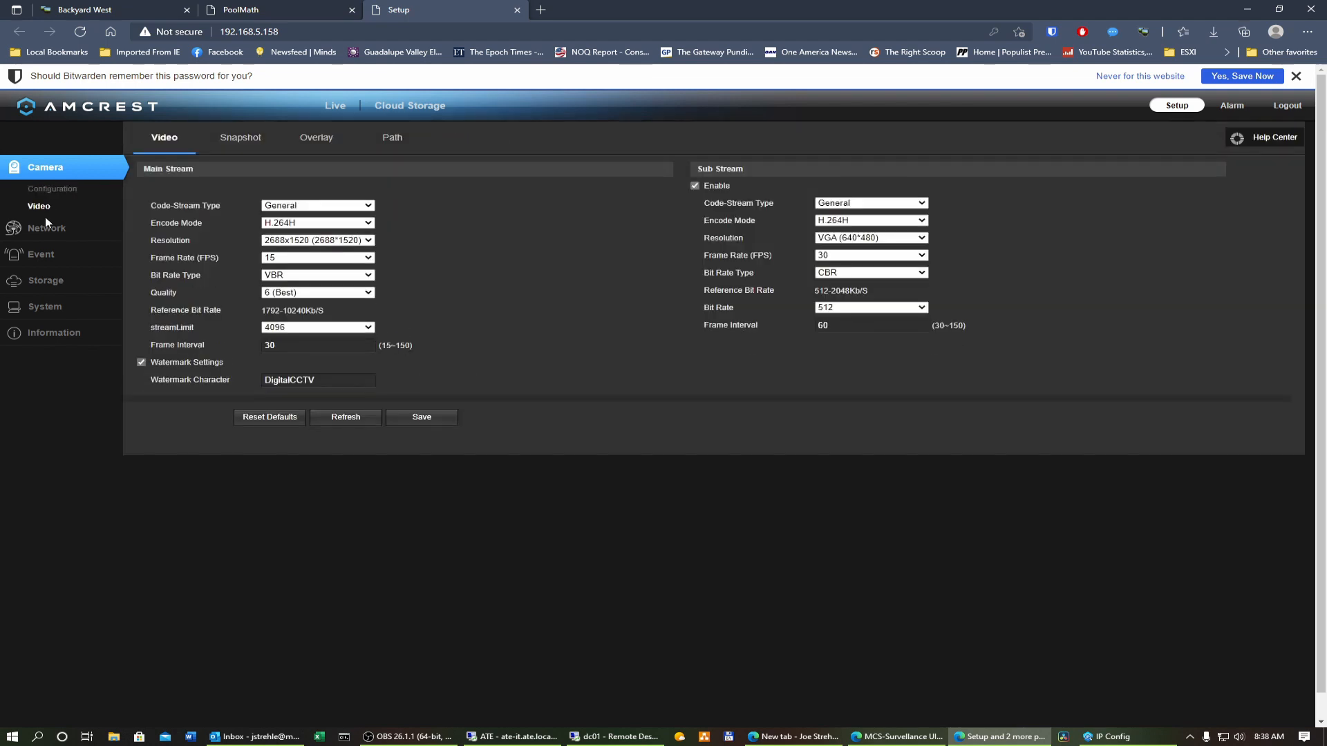
pyautogui.click(46, 227)
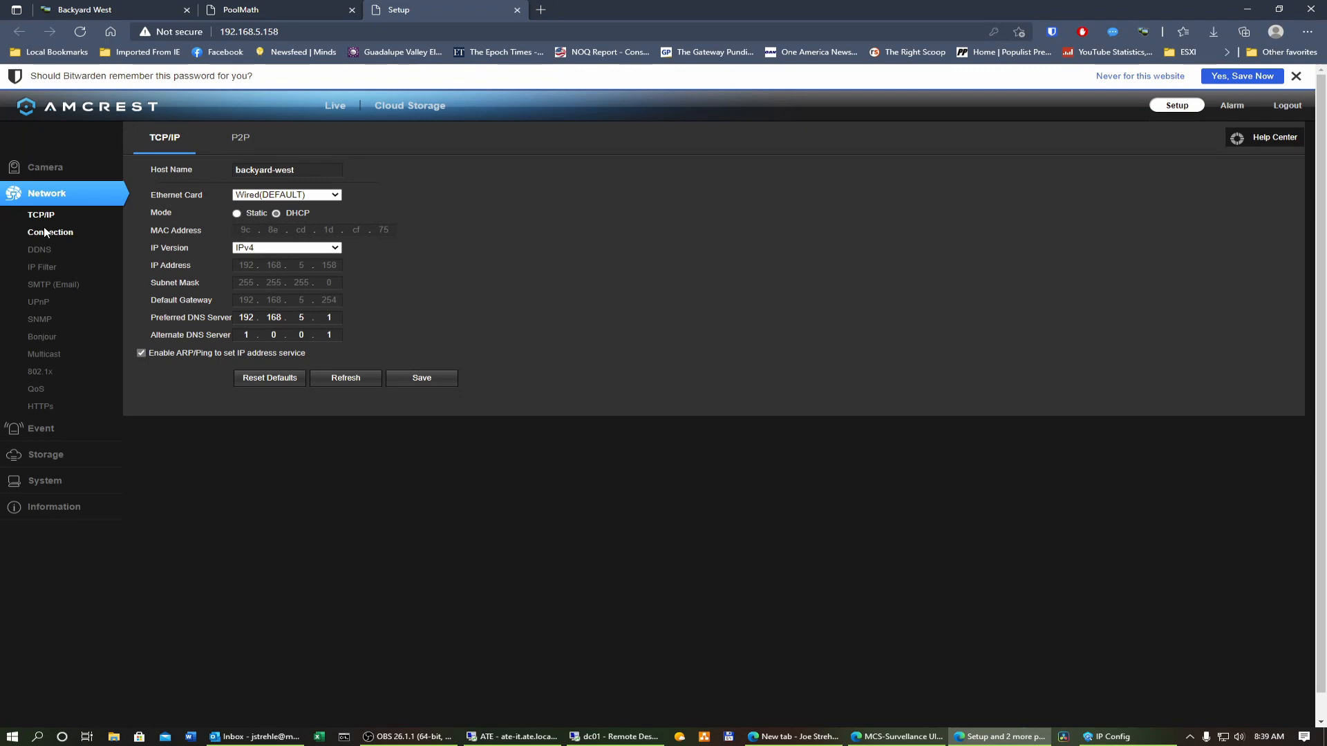
pyautogui.tripleClick(311, 171)
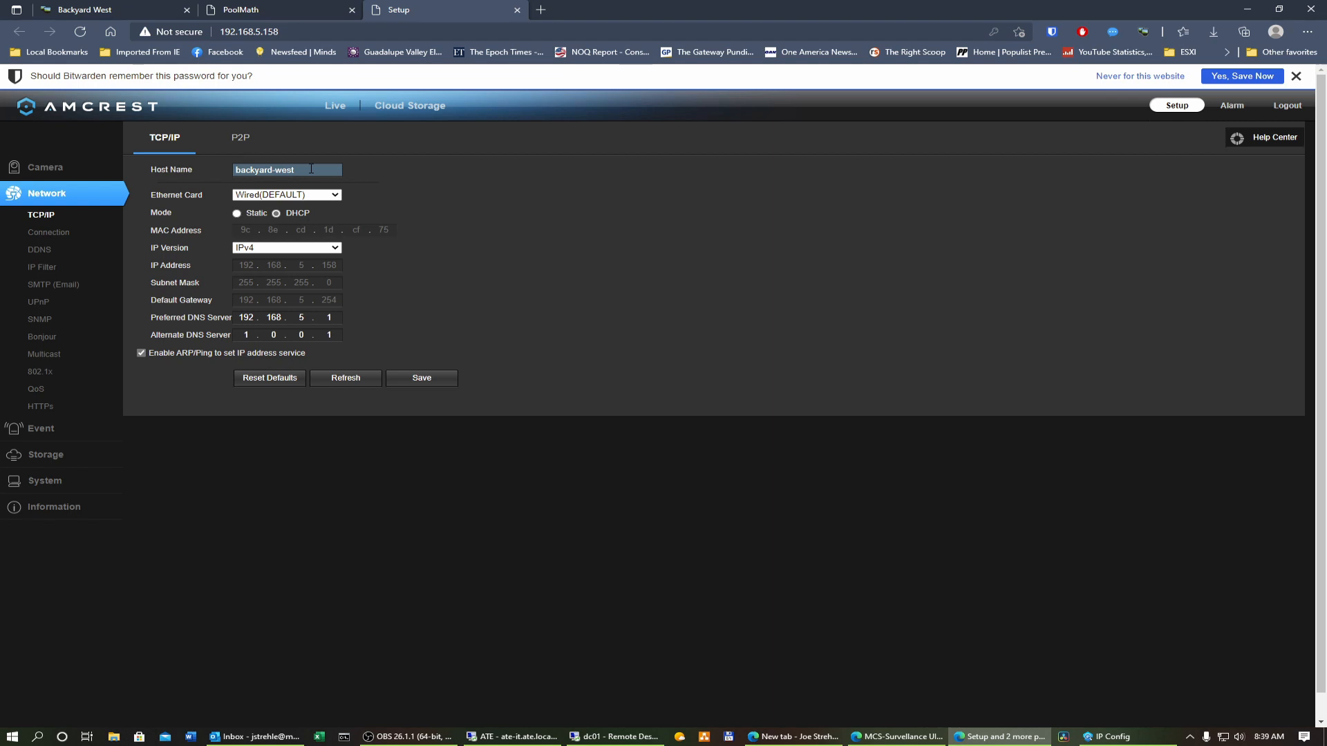
# Step: Rename the camera's device name to BY-WEST in the System General settings and save it
pyautogui.click(64, 478)
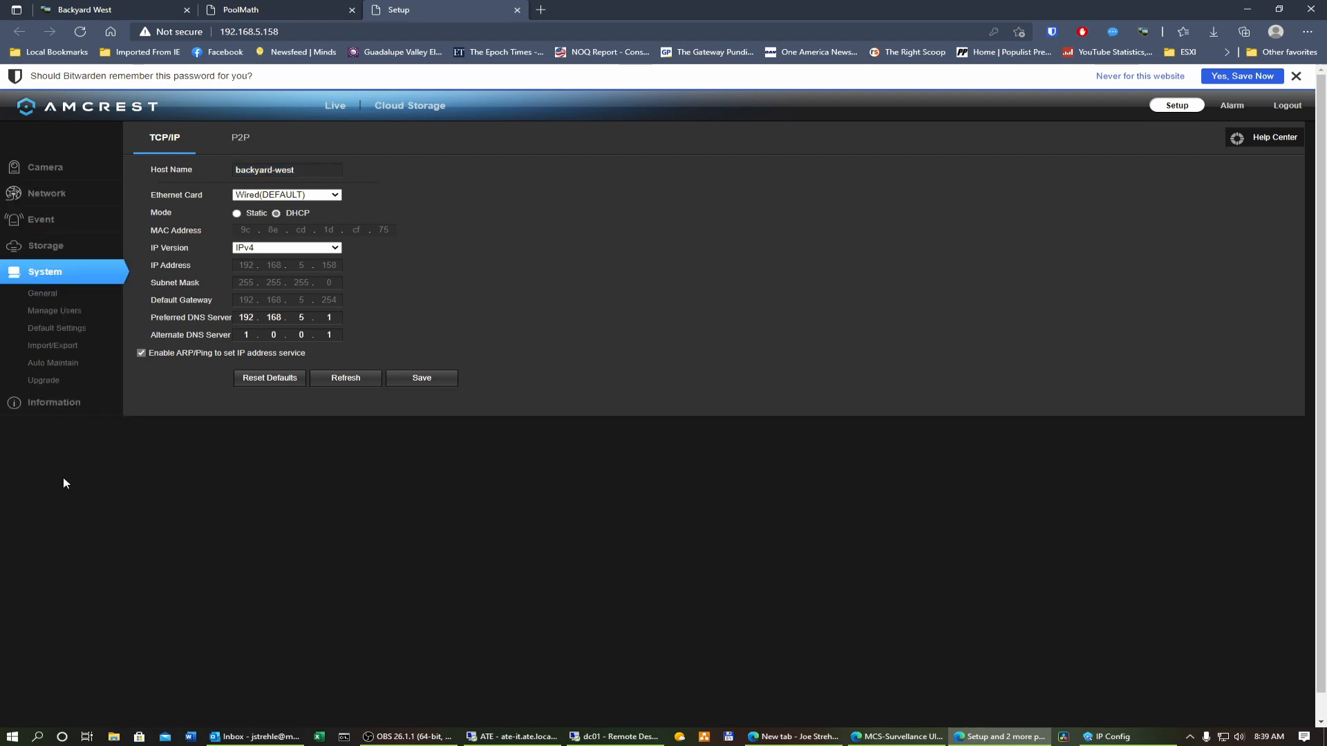
pyautogui.click(46, 294)
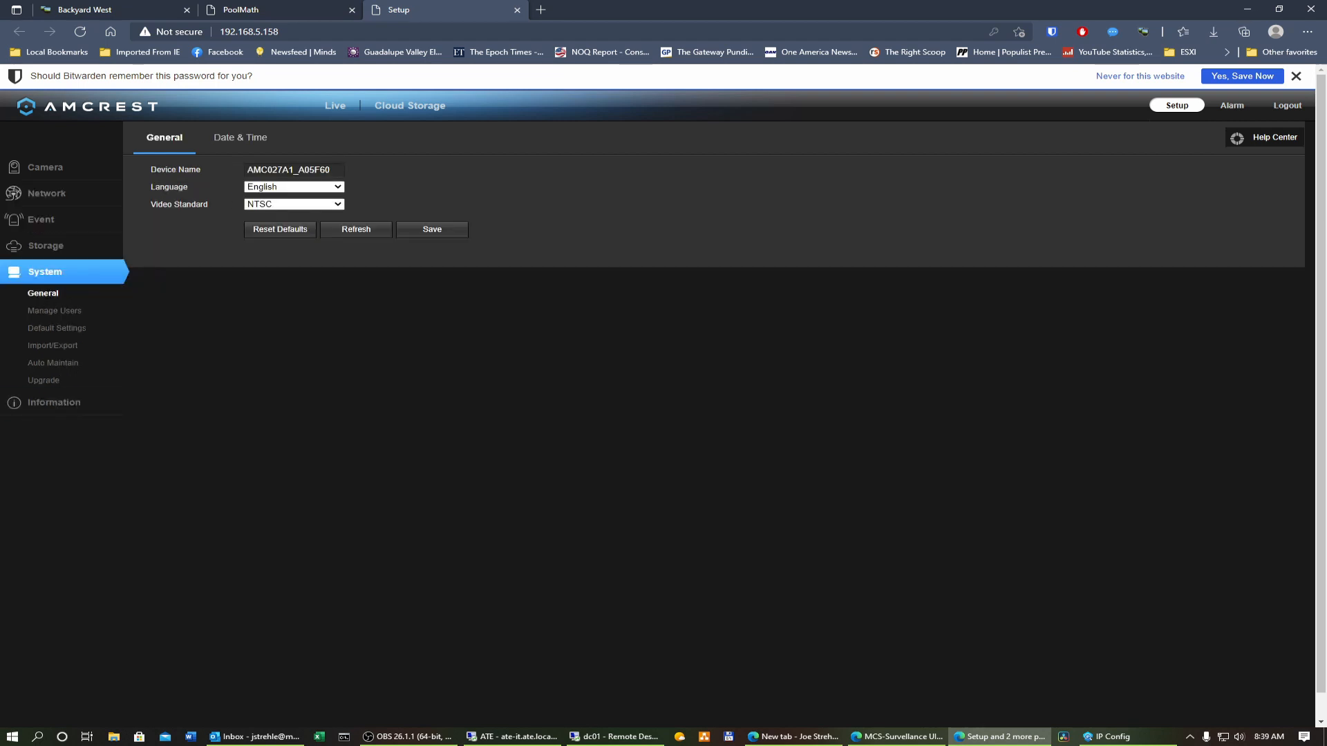
pyautogui.doubleClick(328, 169)
pyautogui.moveTo(337, 170); pyautogui.dragTo(246, 170)
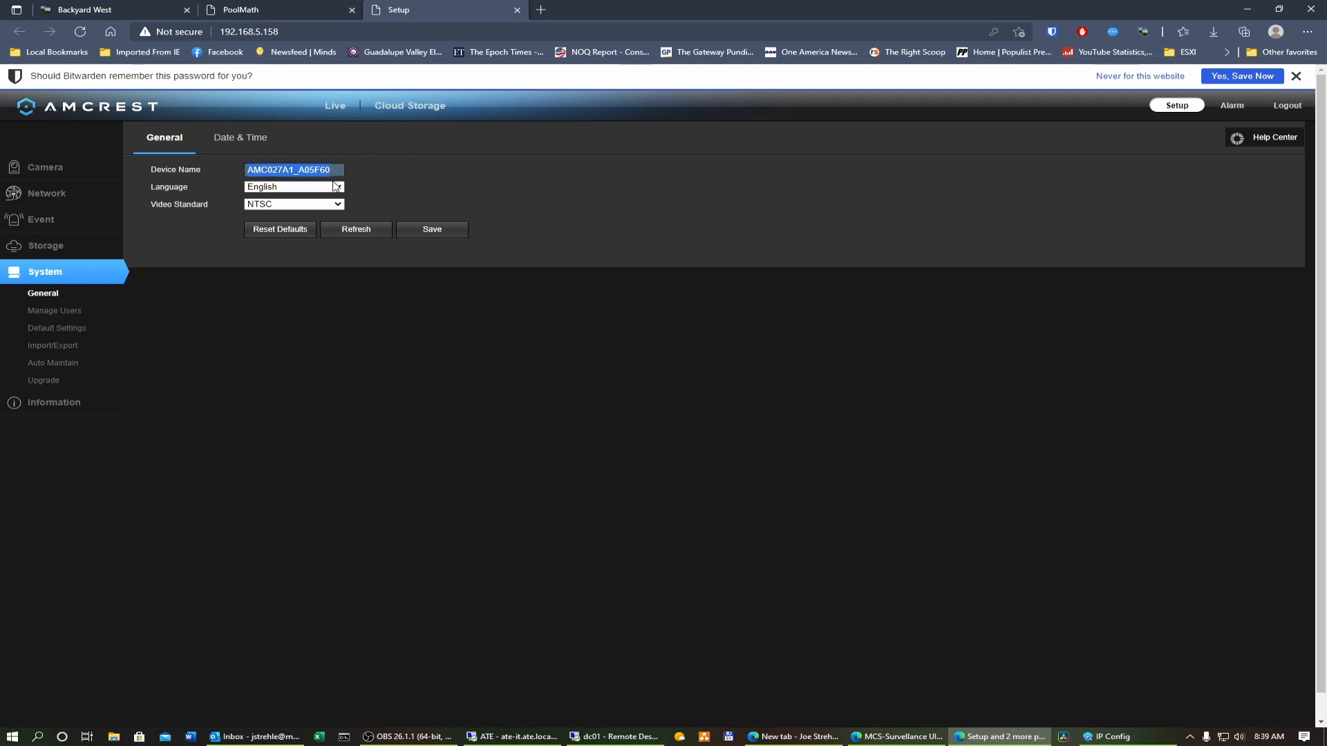
pyautogui.write('BY')
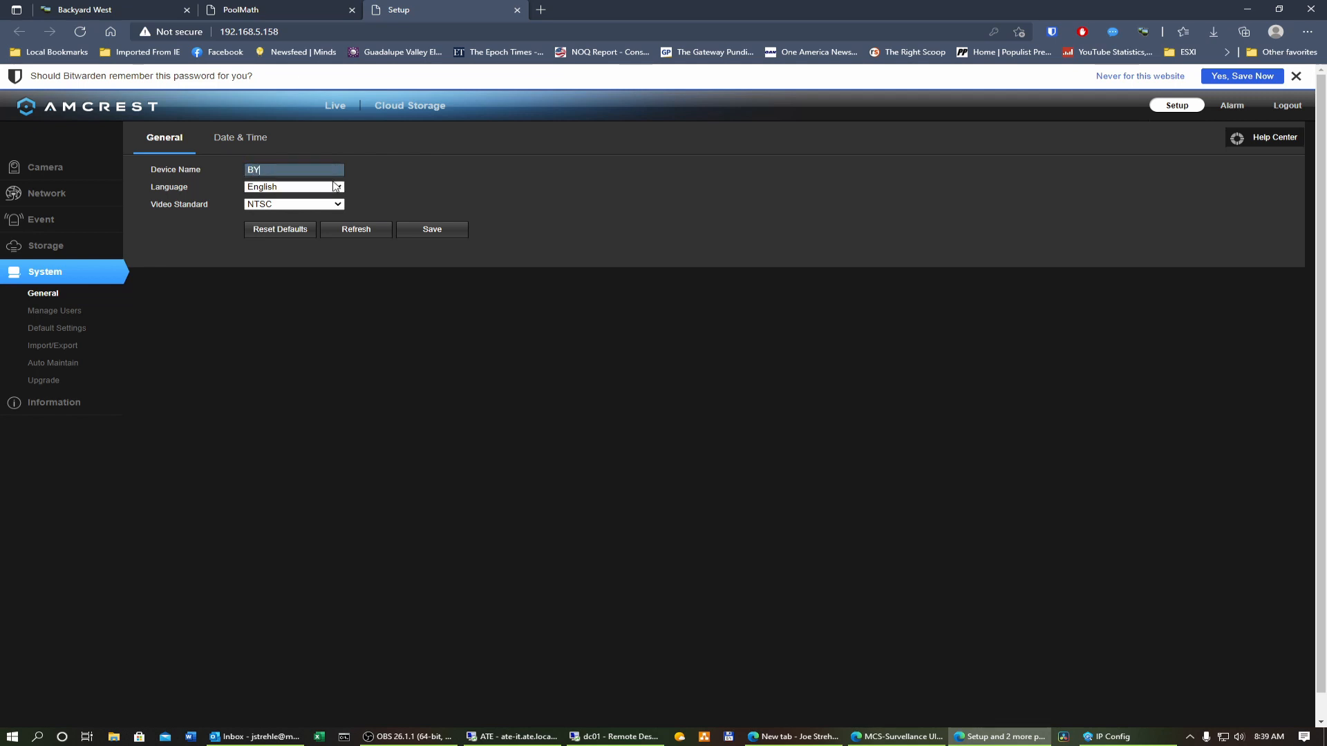
pyautogui.write('-WEST')
pyautogui.click(446, 233)
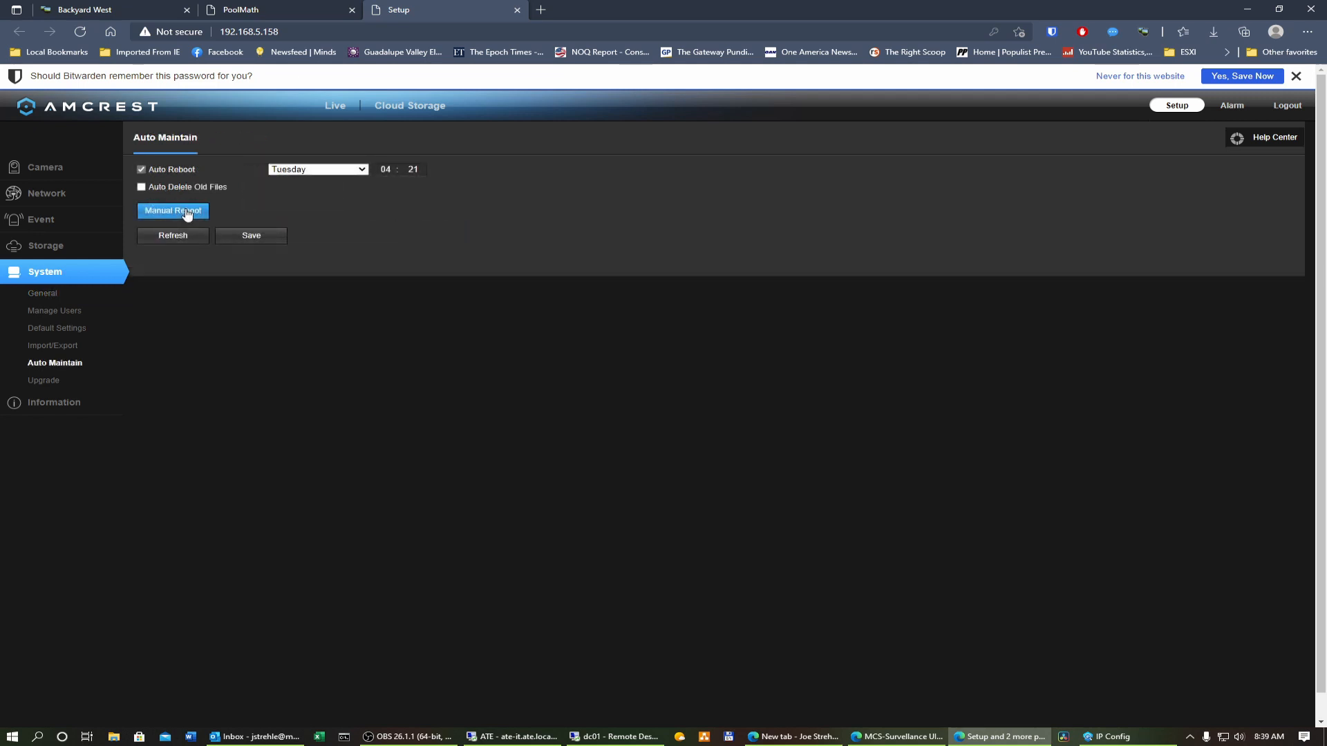
# Step: Manually reboot the camera and confirm the reboot
pyautogui.click(174, 211)
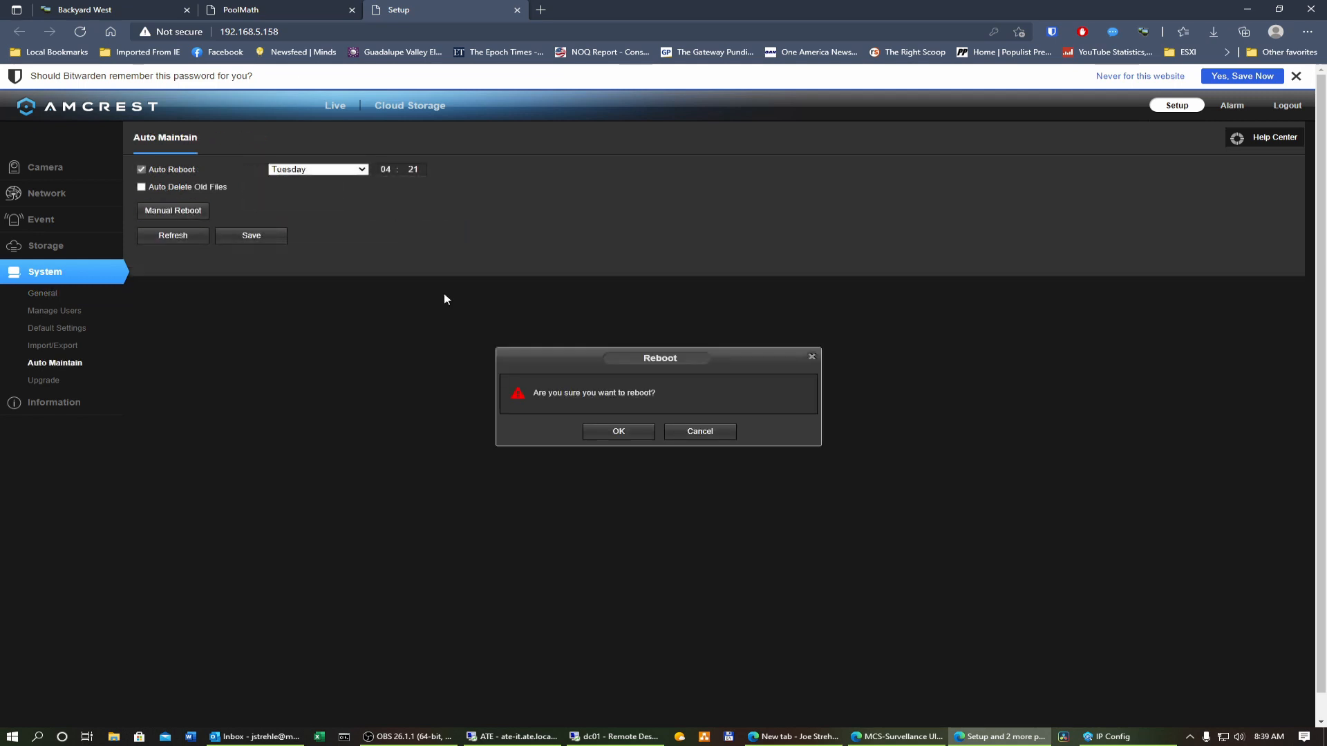
pyautogui.click(625, 430)
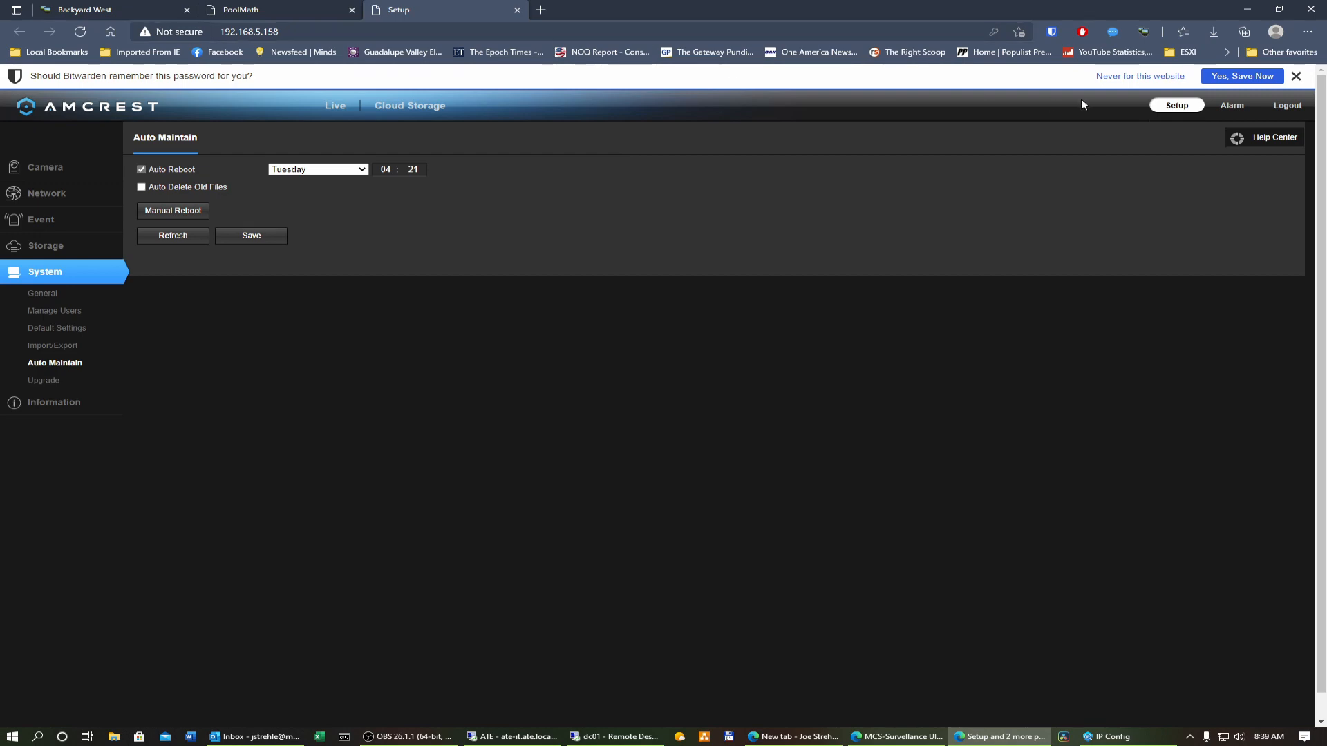
# Step: Refresh the DHCP address leases, select the BY-WEST lease at 192.168.5.158, and widen the Unique ID column
pyautogui.rightClick(105, 113)
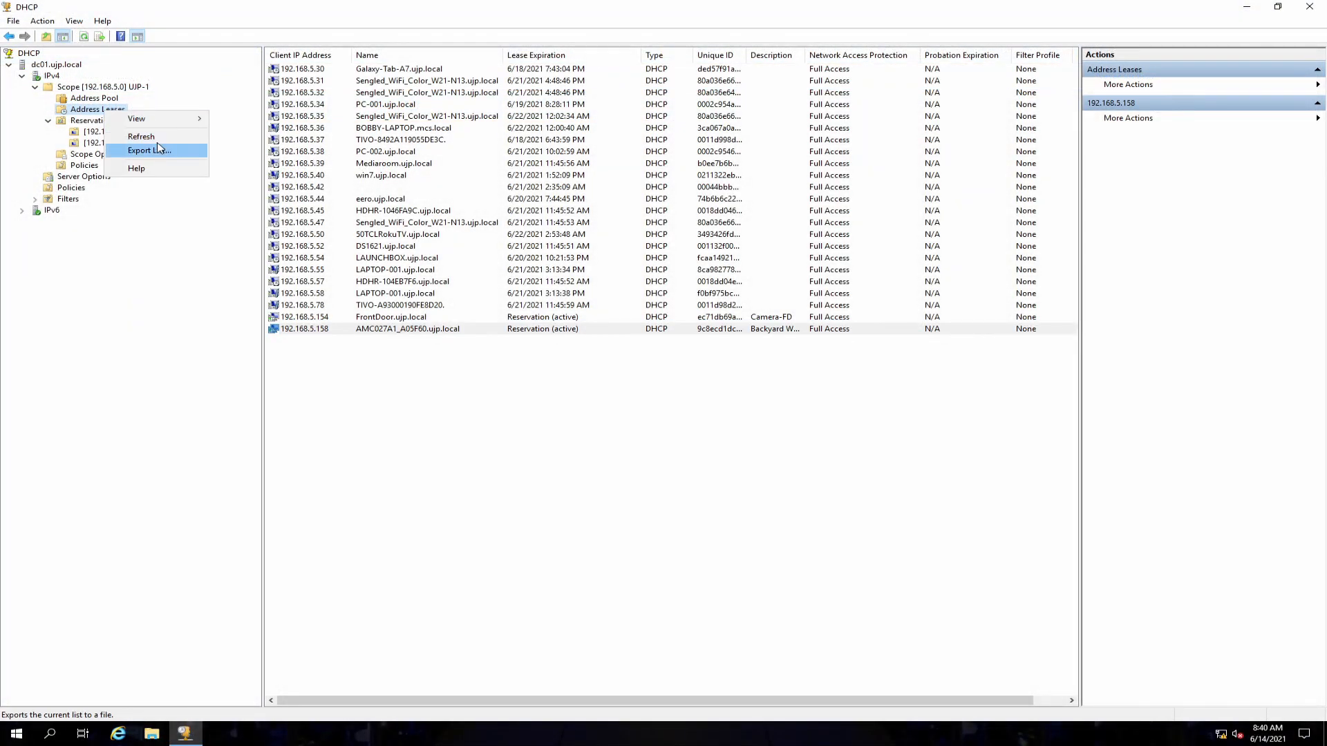
pyautogui.click(135, 141)
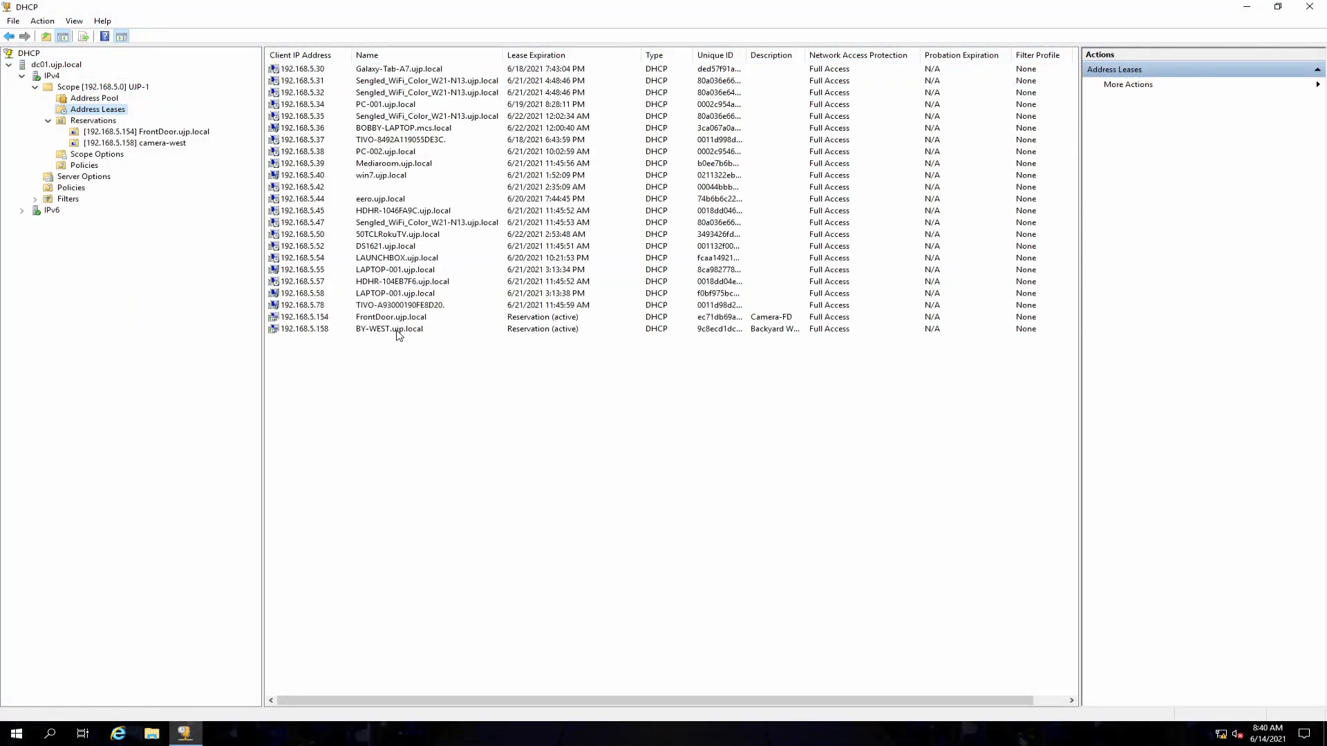
pyautogui.click(399, 329)
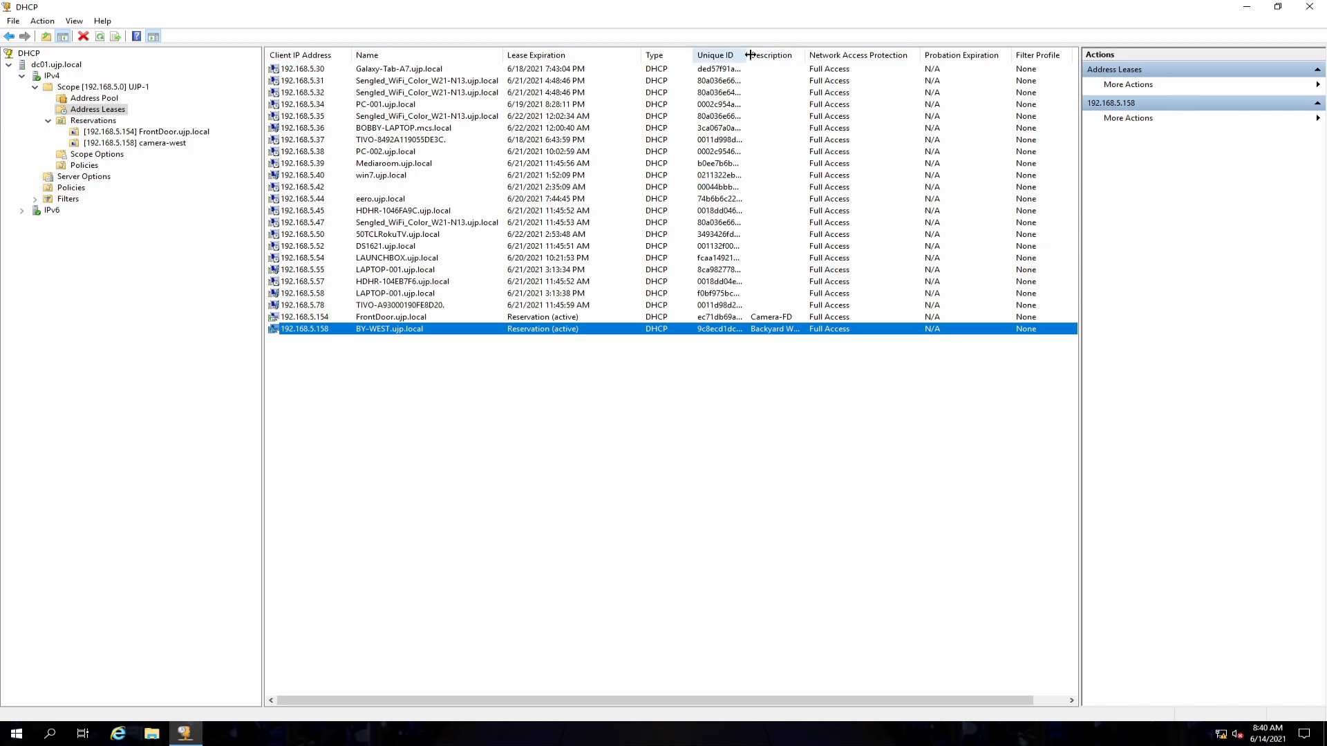
pyautogui.moveTo(747, 53); pyautogui.dragTo(770, 53)
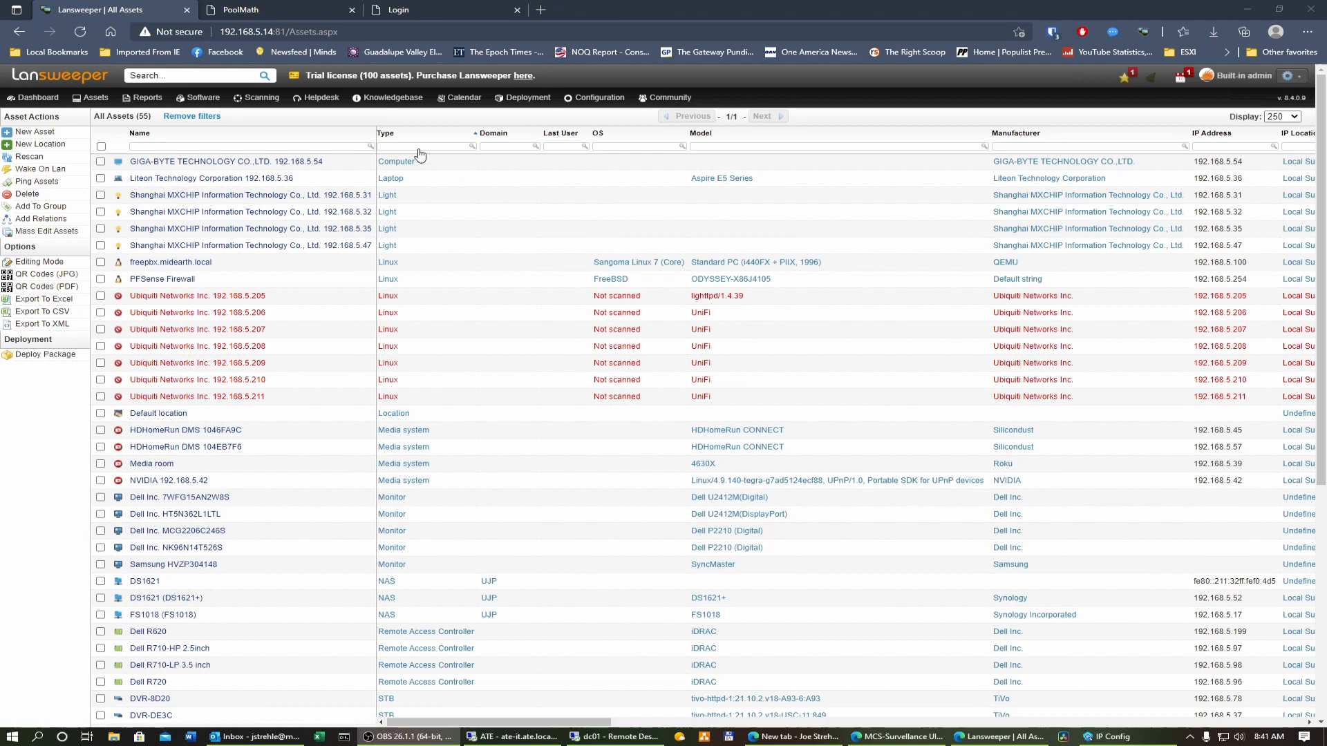
# Step: In Lansweeper, open the Bench Overhead camera asset and copy its MAC address
pyautogui.scroll(-1, 403, 297)
pyautogui.scroll(-4, 403, 297)
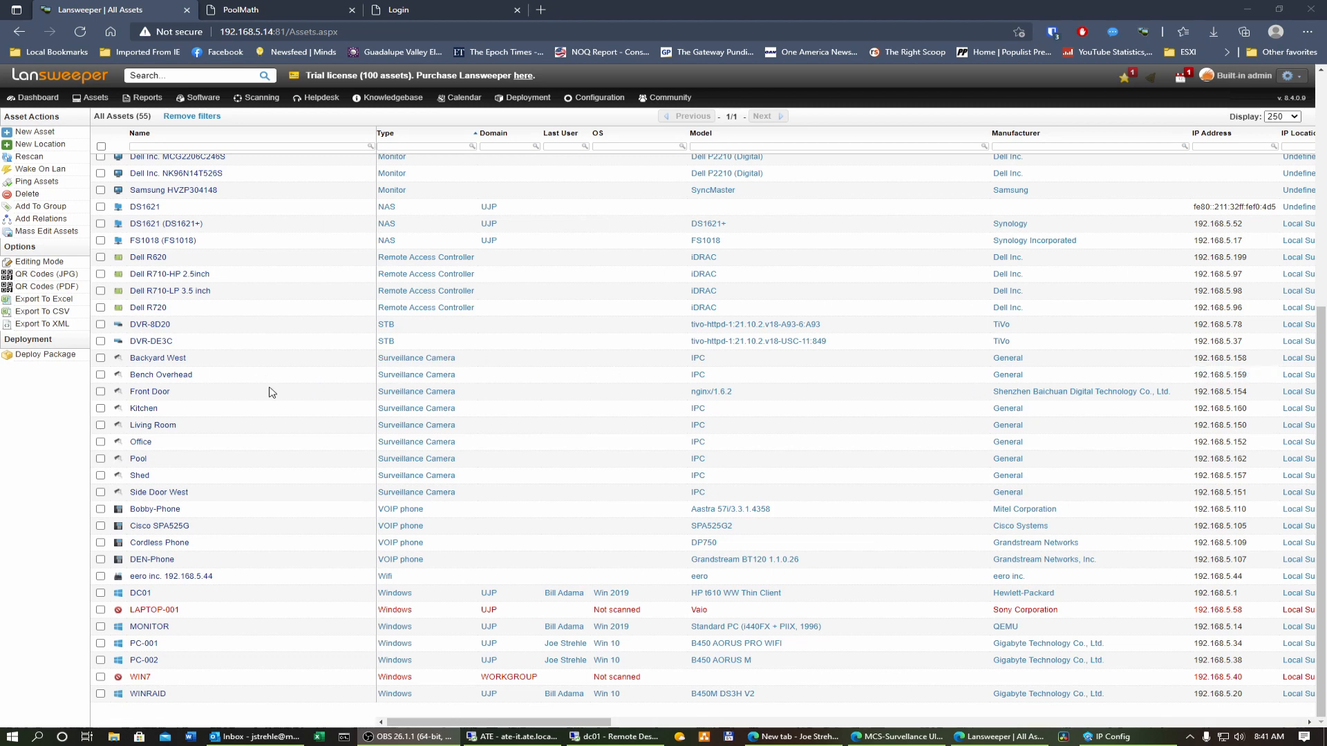
pyautogui.moveTo(161, 382)
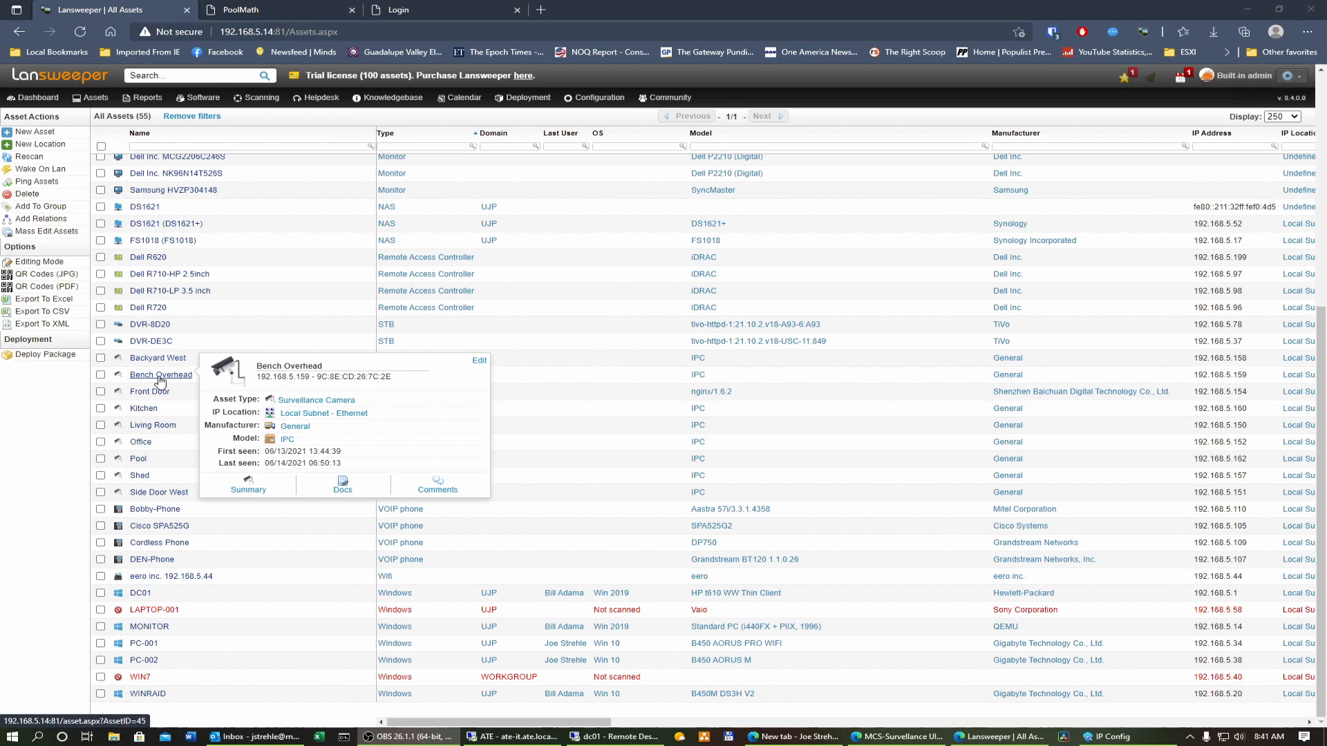
pyautogui.click(161, 376)
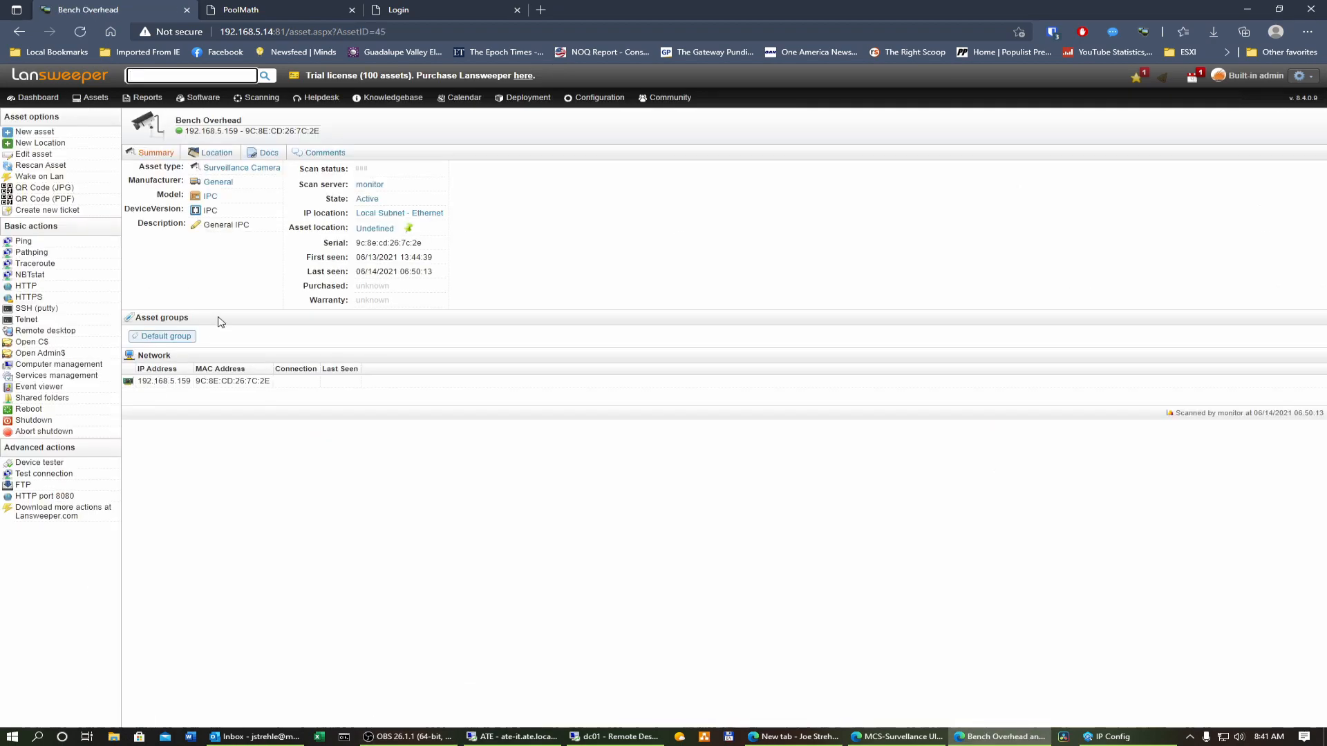
pyautogui.moveTo(321, 132); pyautogui.dragTo(285, 132)
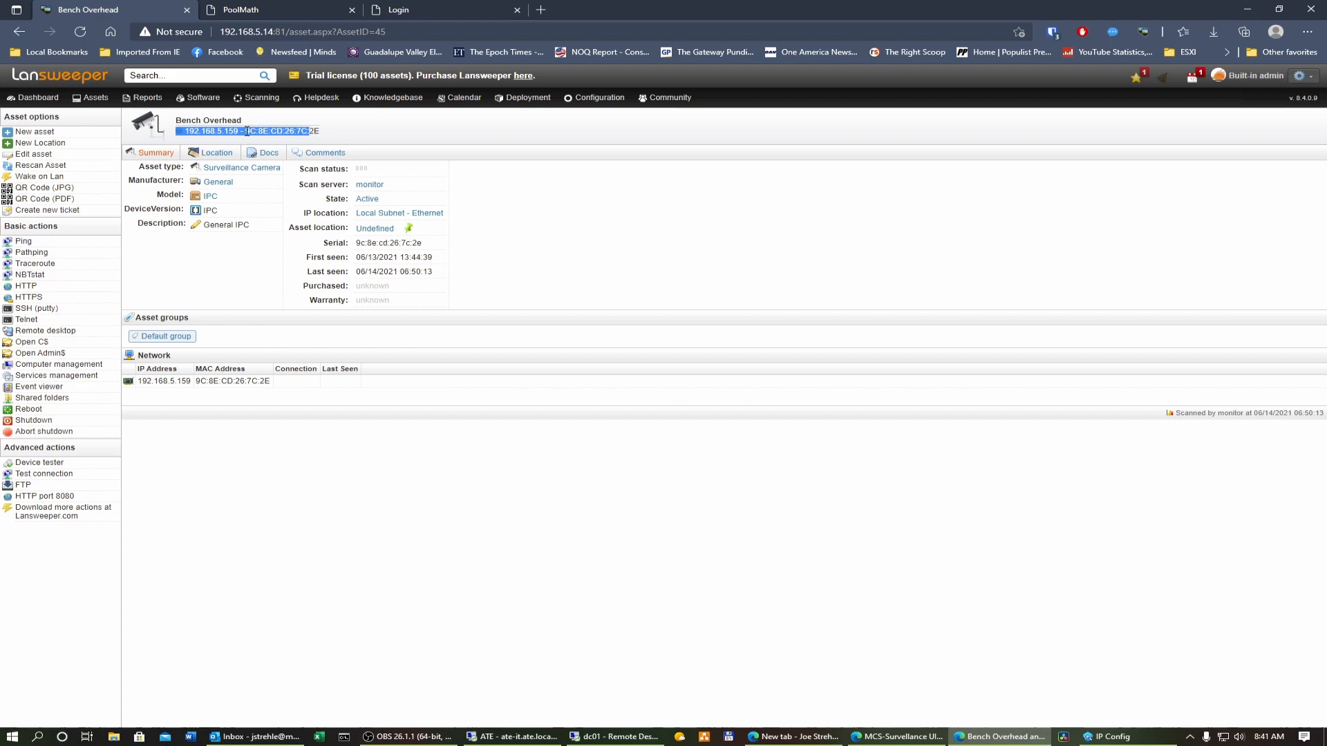
pyautogui.click(261, 133)
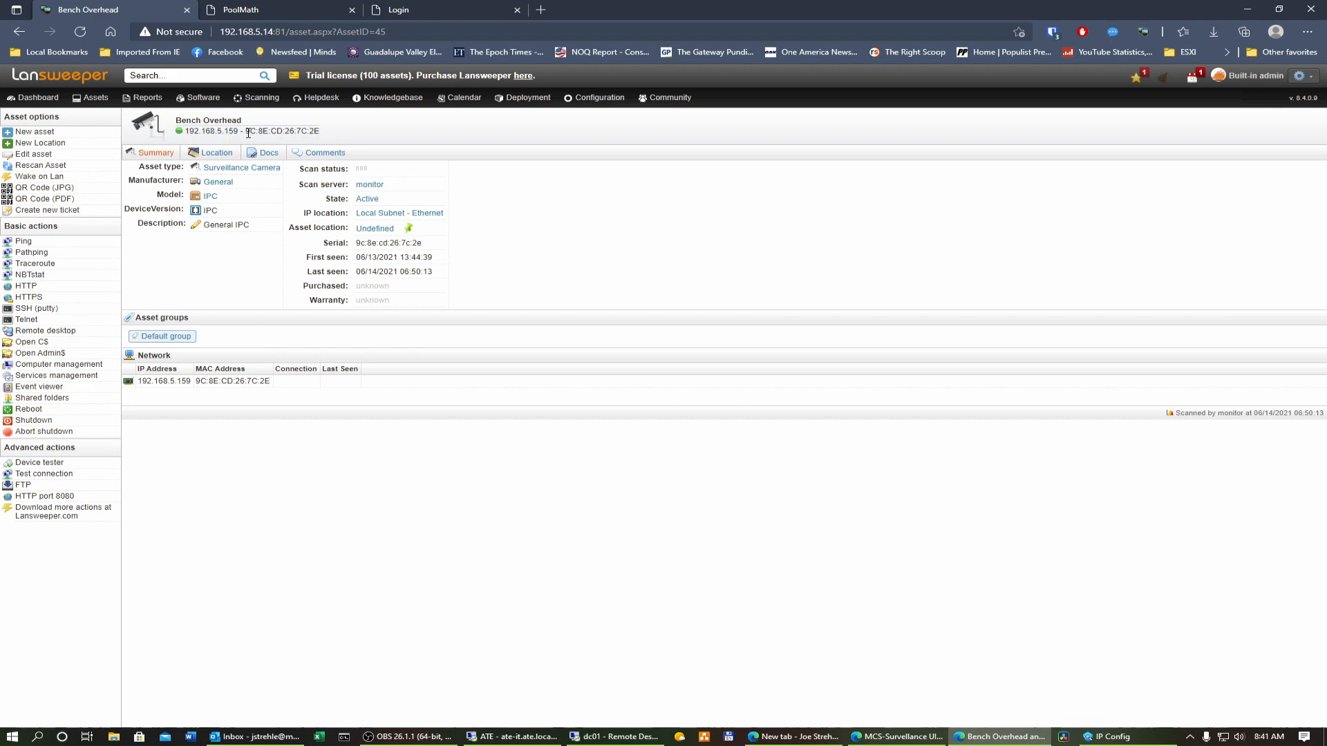
pyautogui.moveTo(247, 131); pyautogui.dragTo(327, 136)
pyautogui.rightClick(288, 134)
pyautogui.click(318, 146)
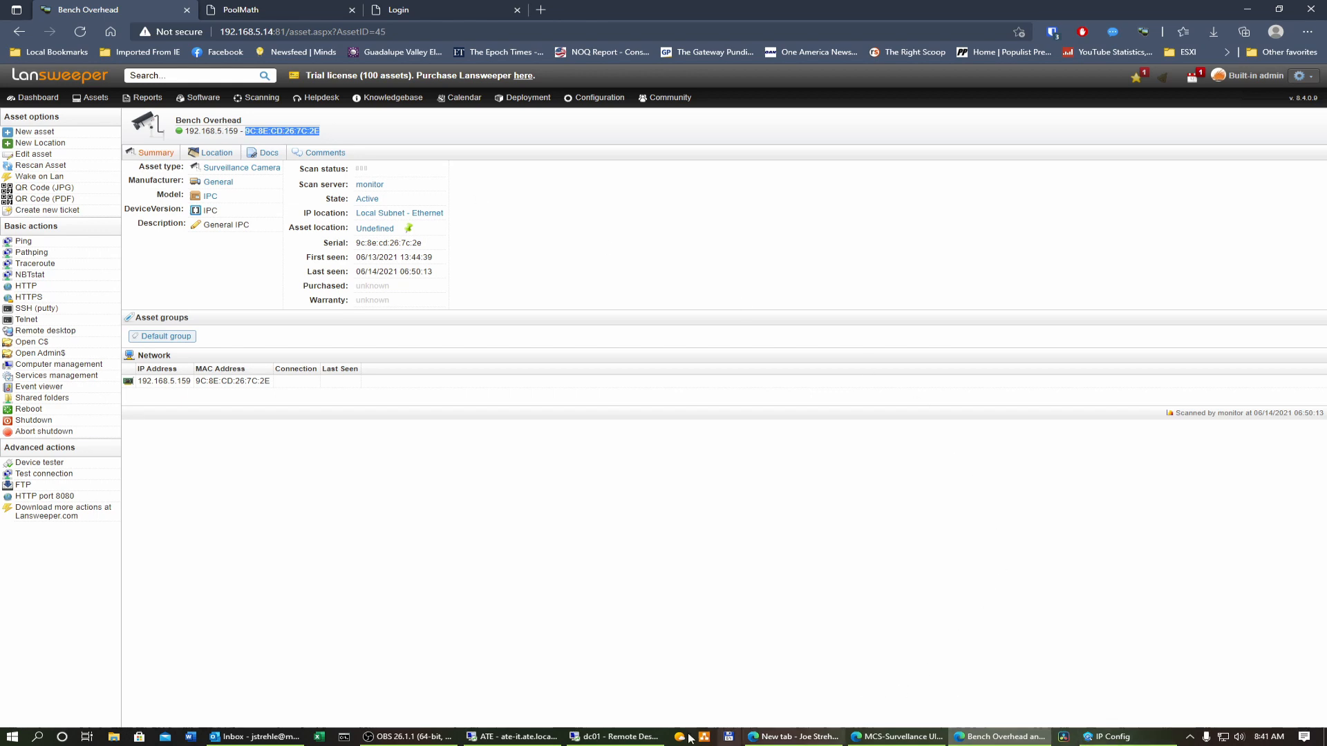
# Step: Start a new DHCP reservation named Bench Overhead with the IP address 192.168.5.159
pyautogui.click(622, 736)
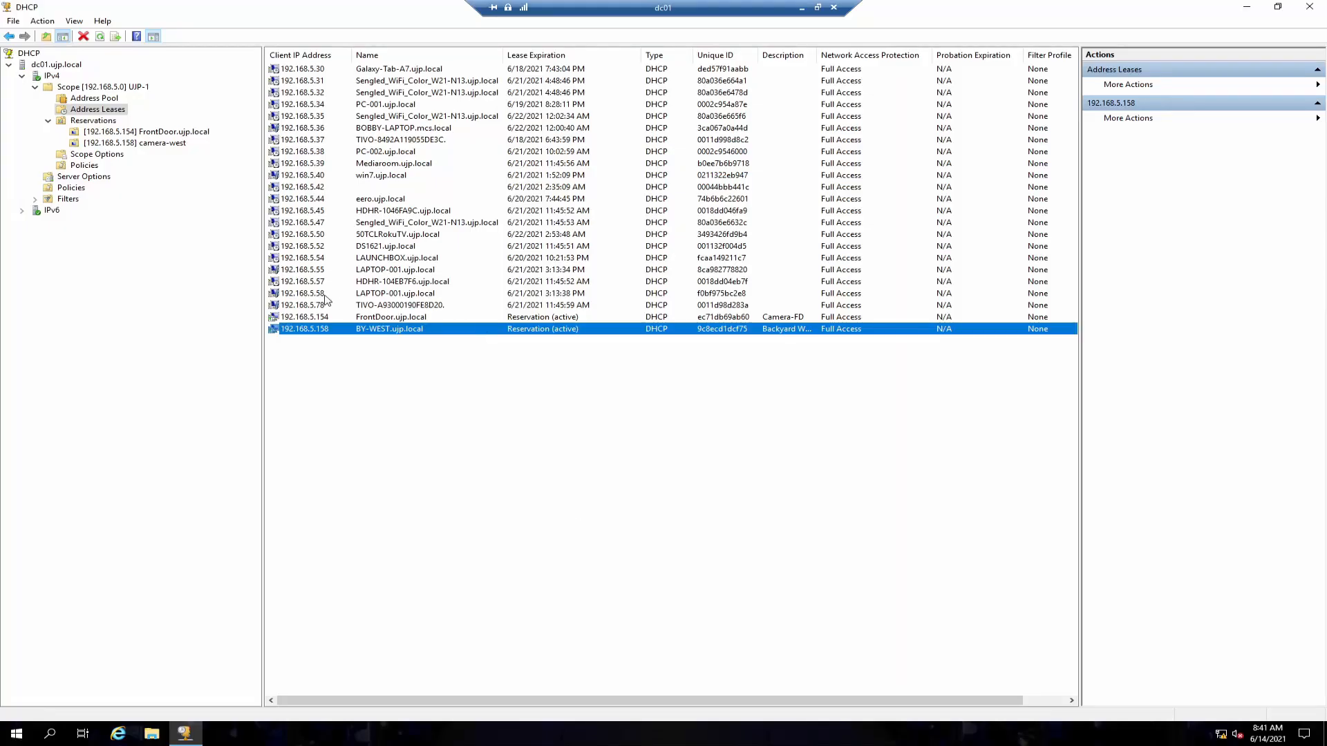
pyautogui.click(97, 124)
pyautogui.rightClick(97, 124)
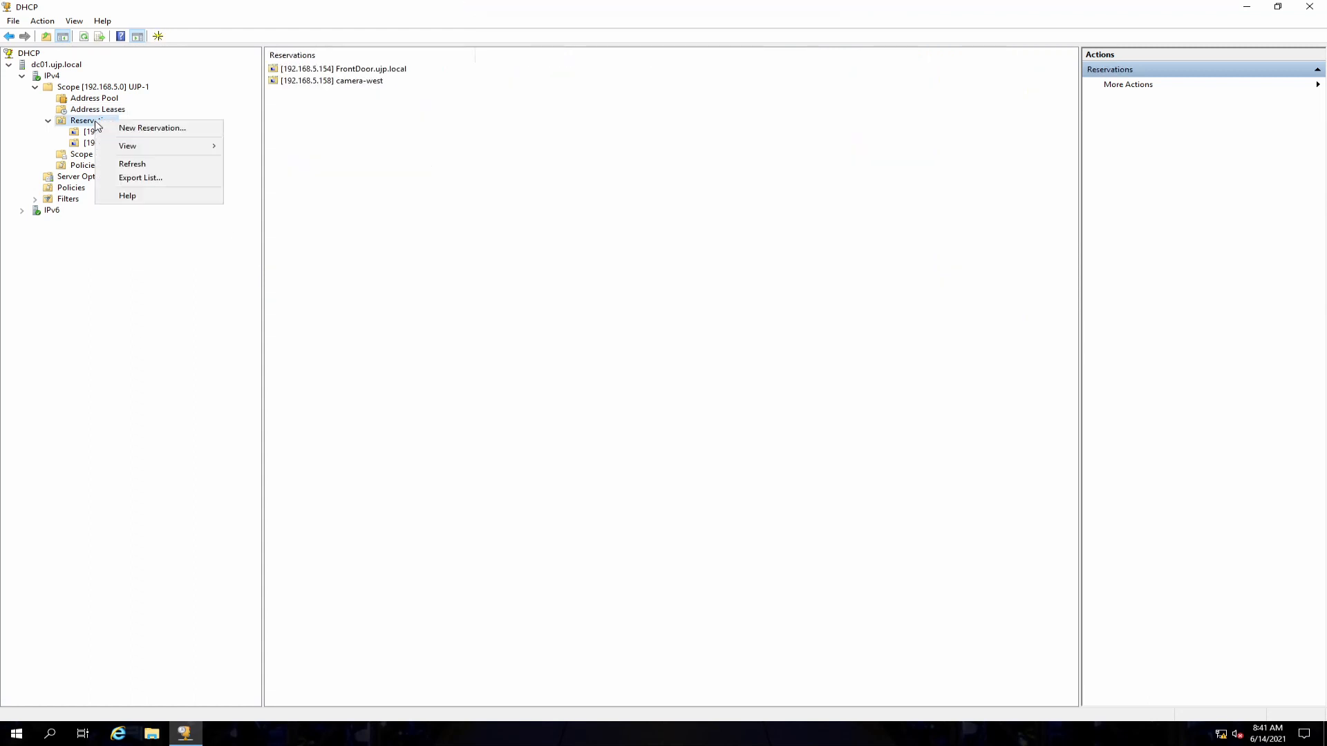
pyautogui.click(116, 128)
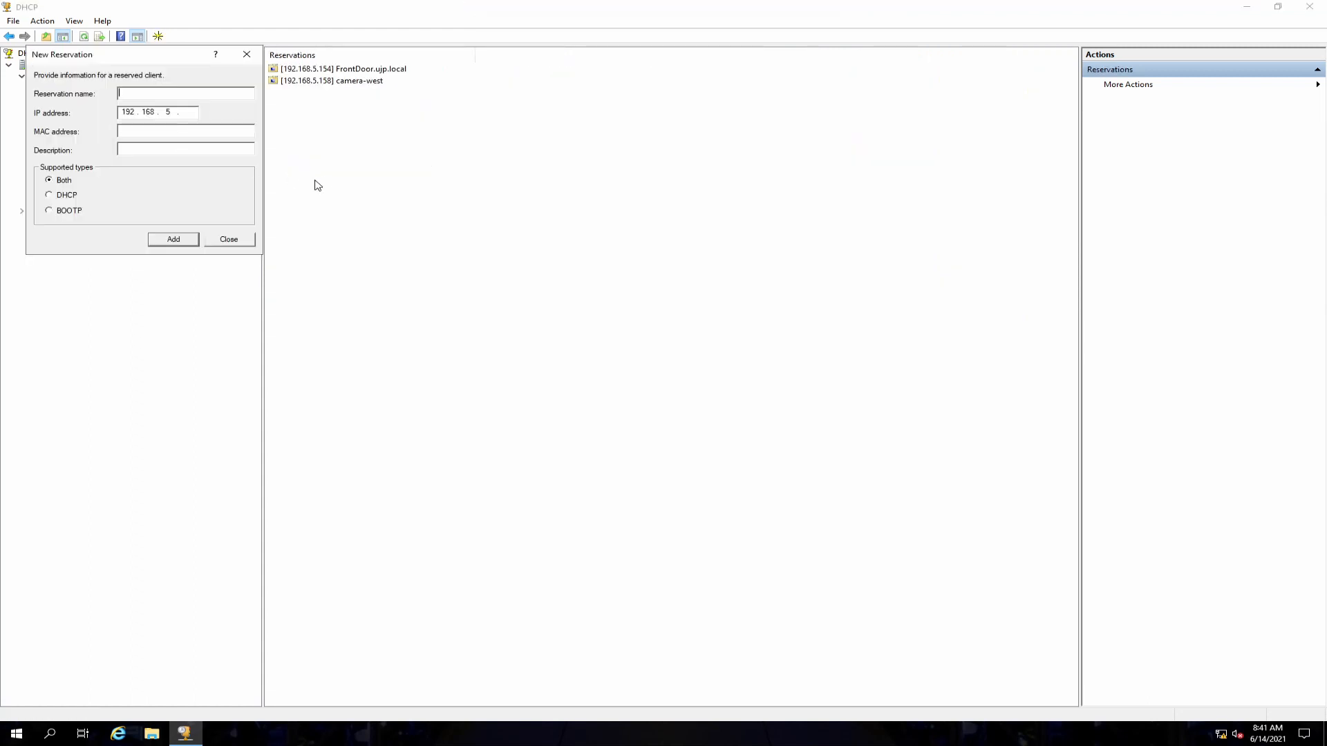
pyautogui.click(188, 113)
pyautogui.write('159')
pyautogui.click(146, 92)
# Step: Paste the copied MAC address into the reservation and delete its colon separators
pyautogui.click(144, 132)
pyautogui.rightClick(144, 132)
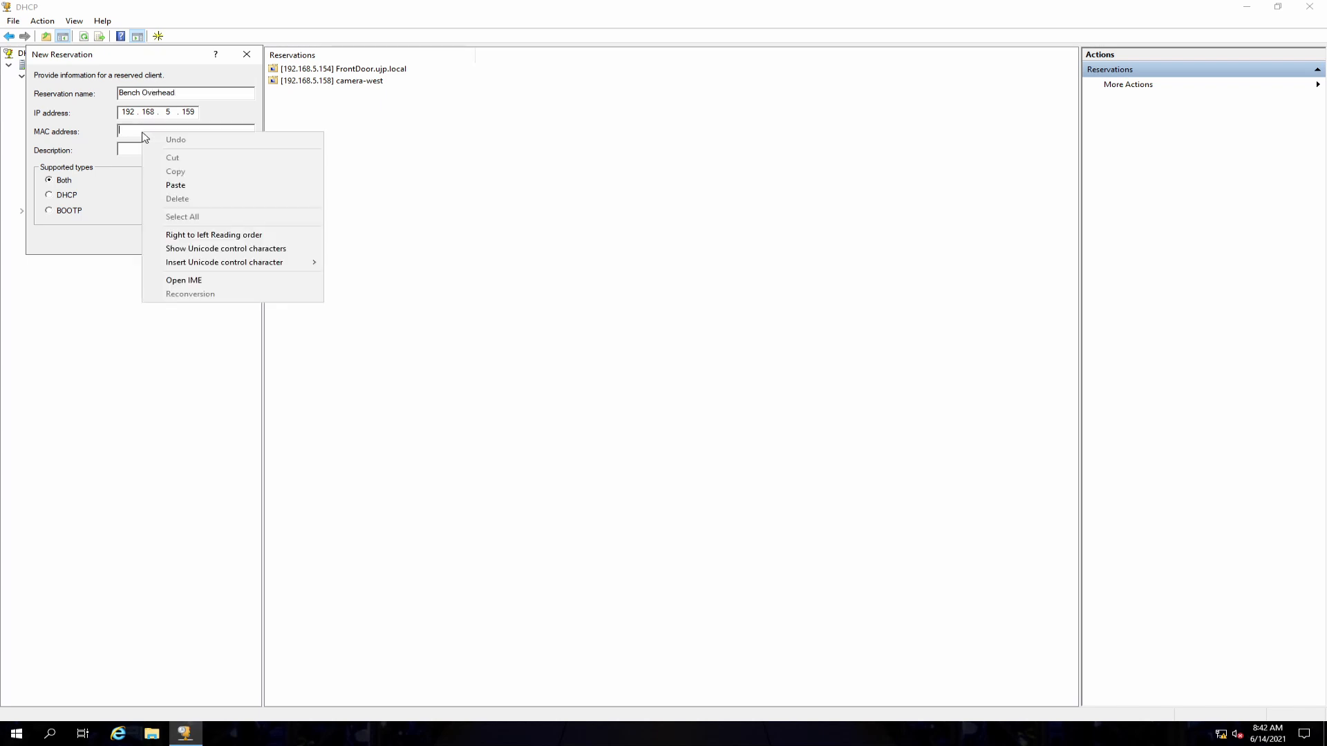
pyautogui.click(174, 185)
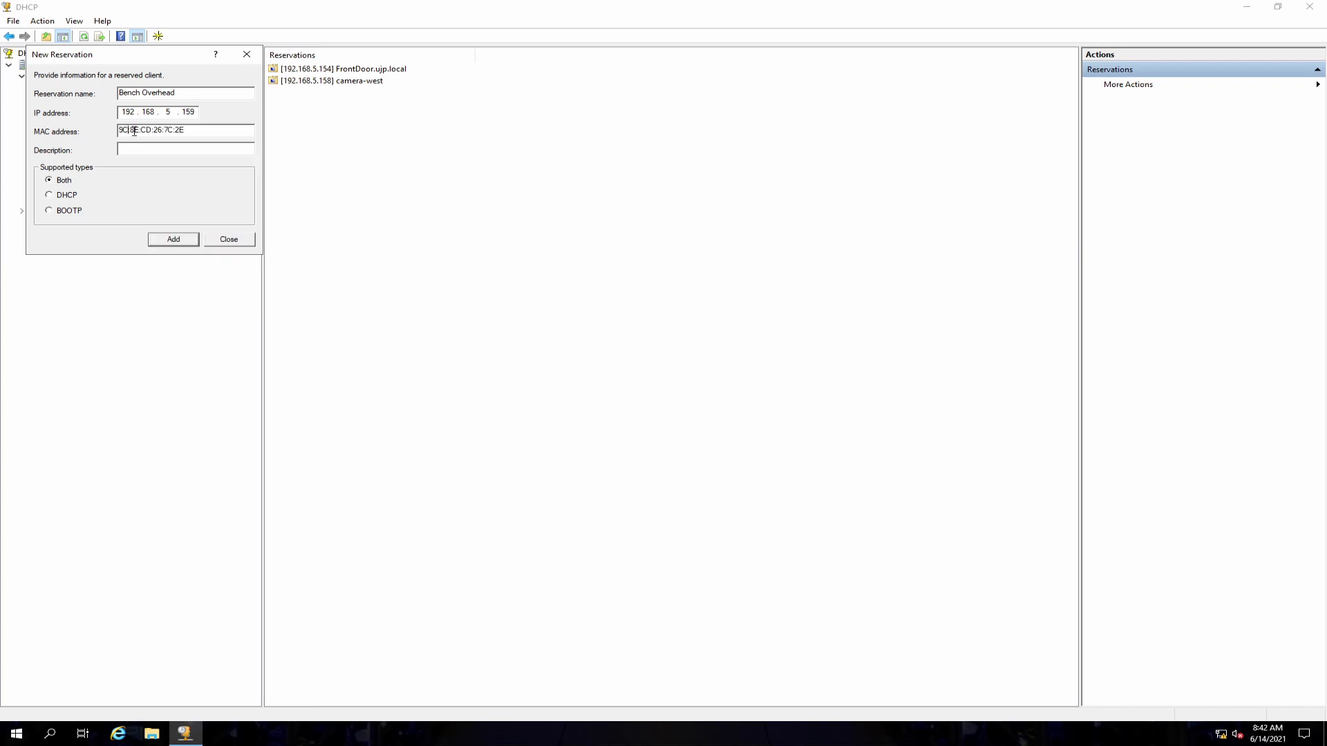
pyautogui.press('BackSpace')
pyautogui.press('BackSpace')
pyautogui.press('BackSpace')
pyautogui.press('Right')
pyautogui.press('BackSpace')
pyautogui.press('BackSpace')
# Step: Enter a Bench Overhead description, add the reservation and close the dialog
pyautogui.click(152, 149)
pyautogui.write('Bench Ove')
pyautogui.click(176, 239)
pyautogui.click(230, 241)
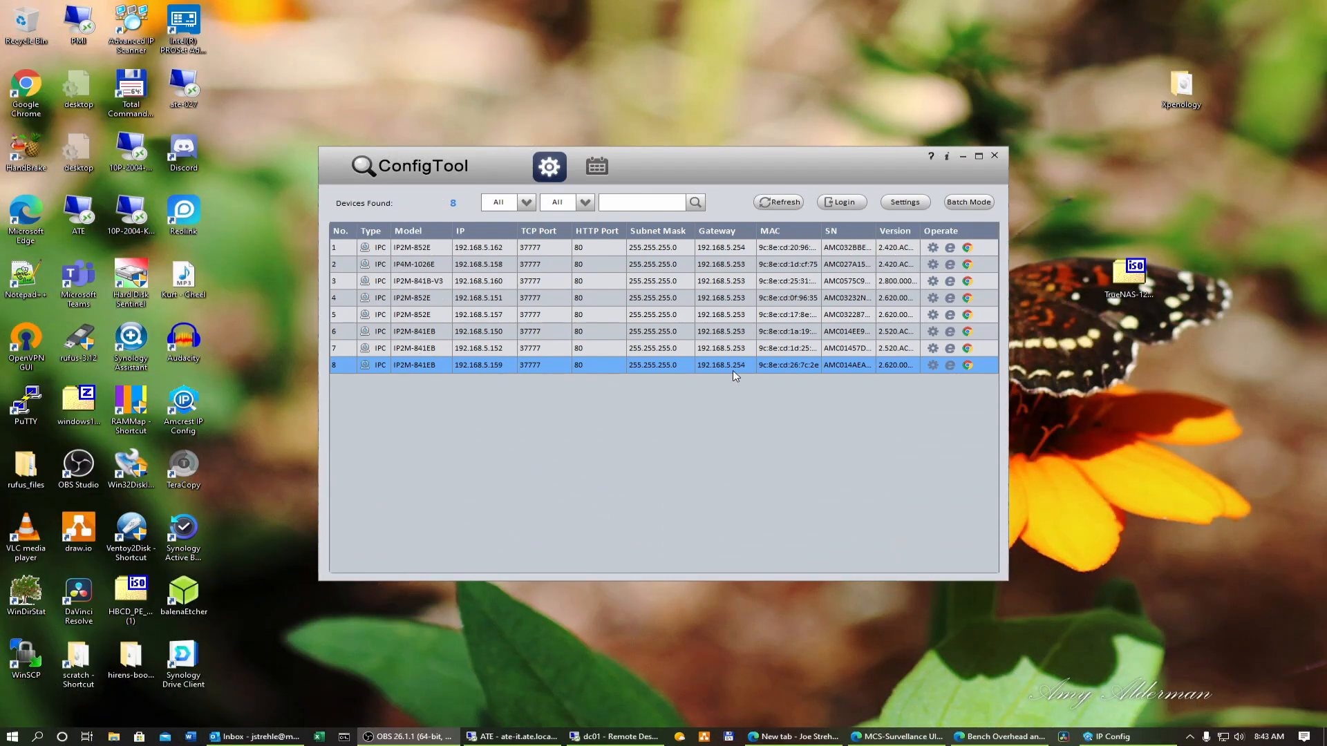
# Step: Open the web login for the camera at 192.168.5.159, log in as admin and open its setup
pyautogui.click(951, 365)
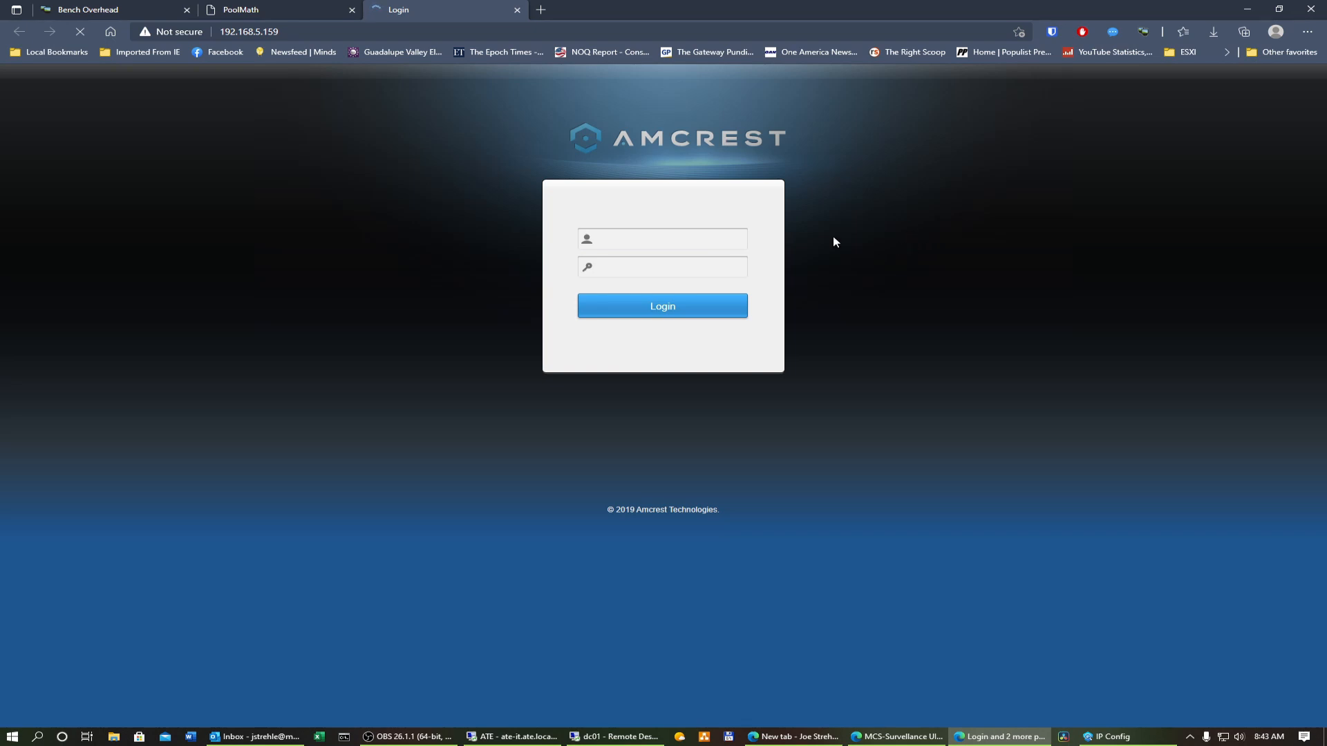
pyautogui.click(684, 244)
pyautogui.write('a')
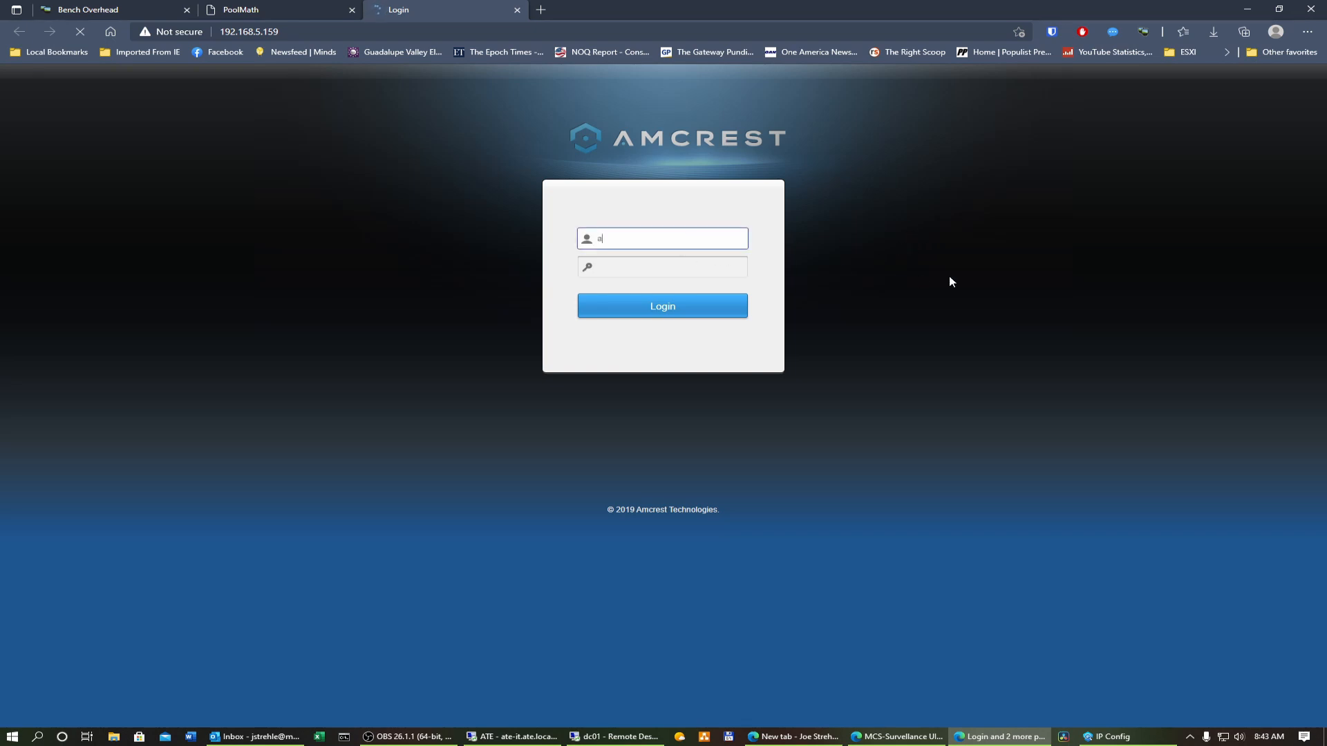
pyautogui.write('dmin')
pyautogui.press('Tab')
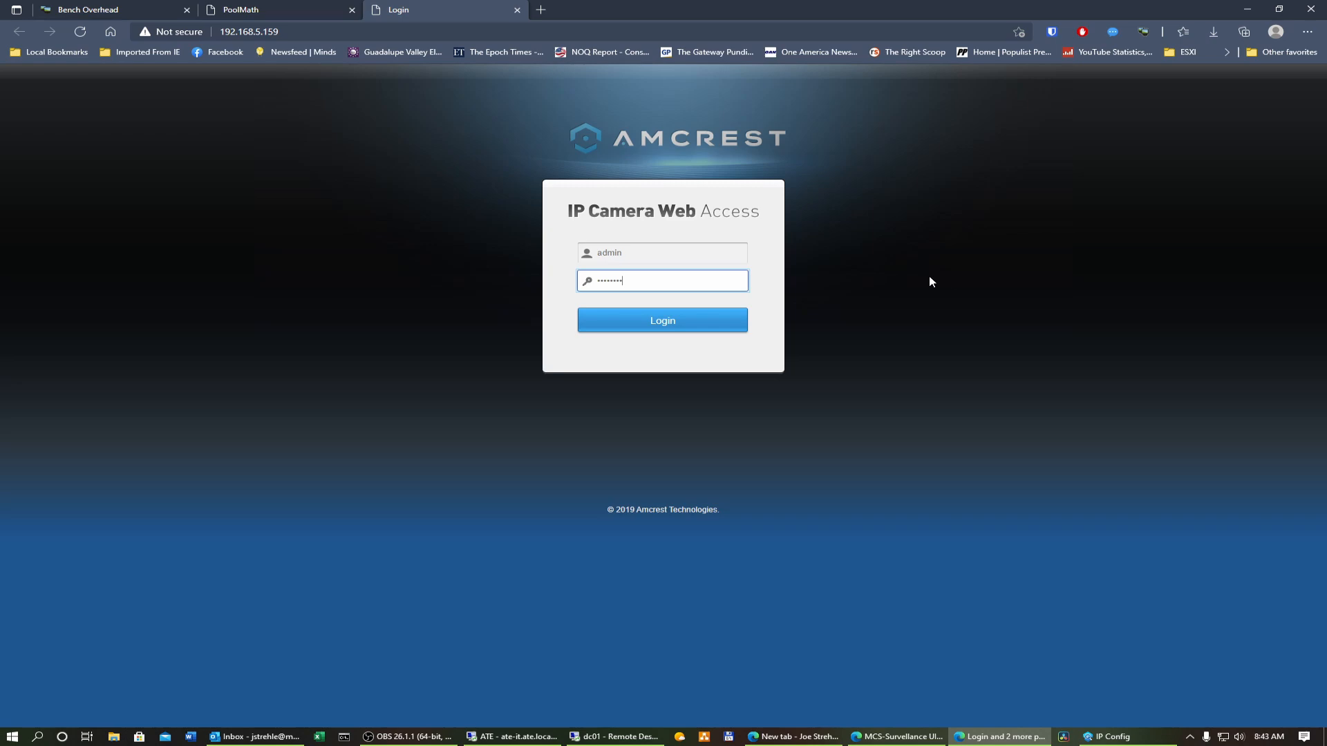
pyautogui.click(693, 322)
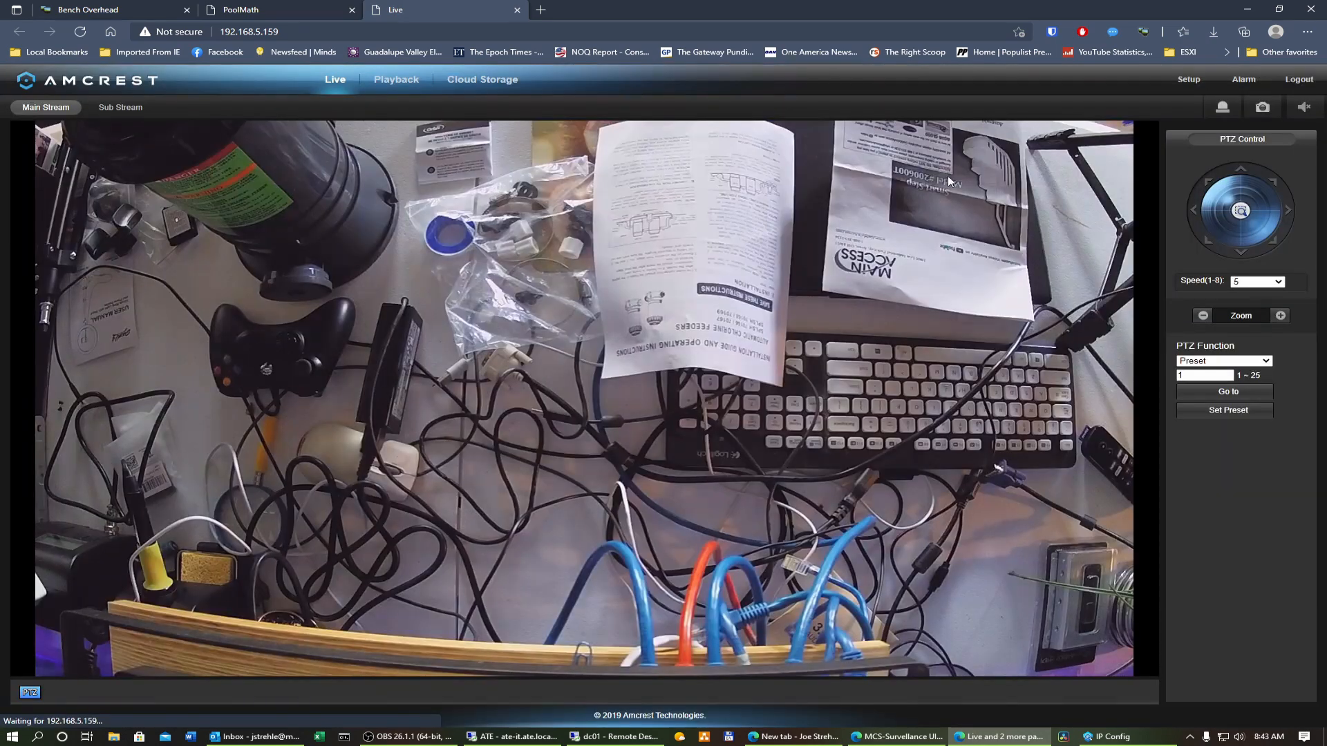
pyautogui.click(1189, 79)
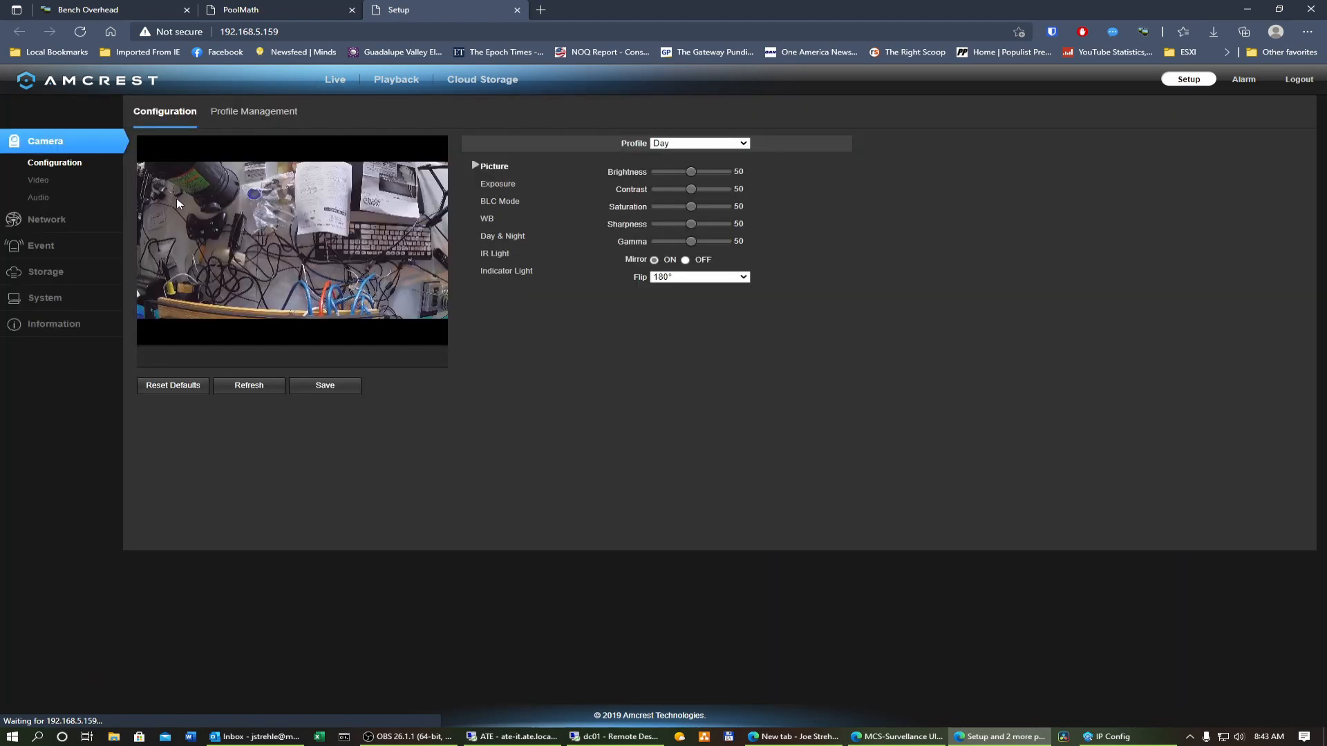
# Step: Open the Bench Overhead camera's TCP/IP network settings and switch its addressing mode to DHCP
pyautogui.click(51, 181)
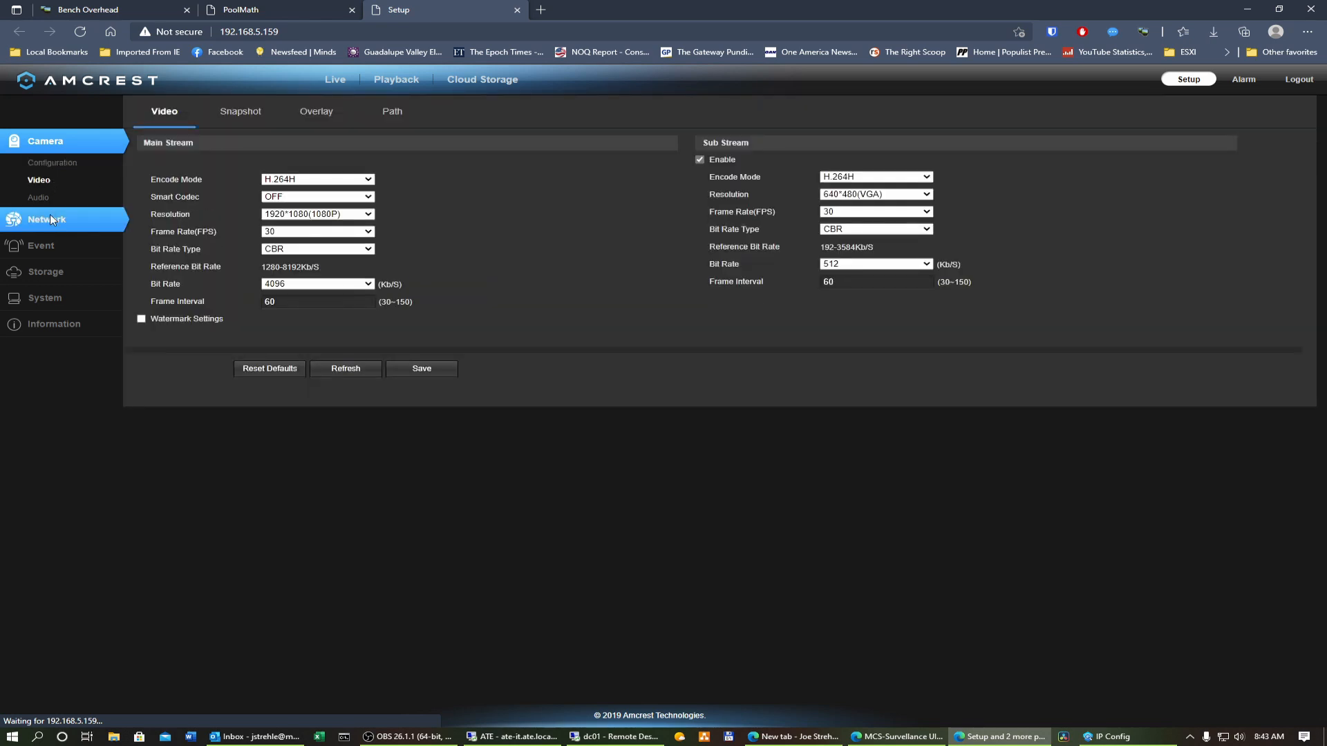
pyautogui.click(50, 220)
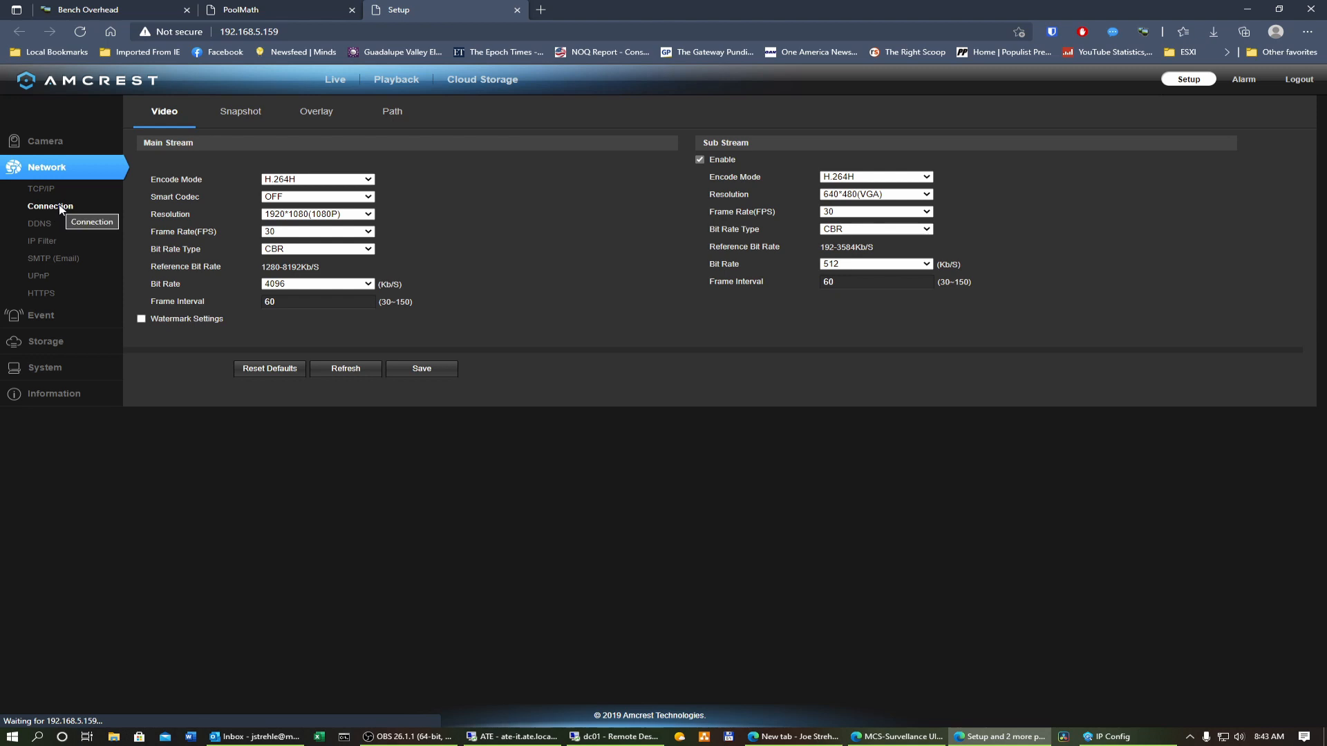
pyautogui.click(57, 209)
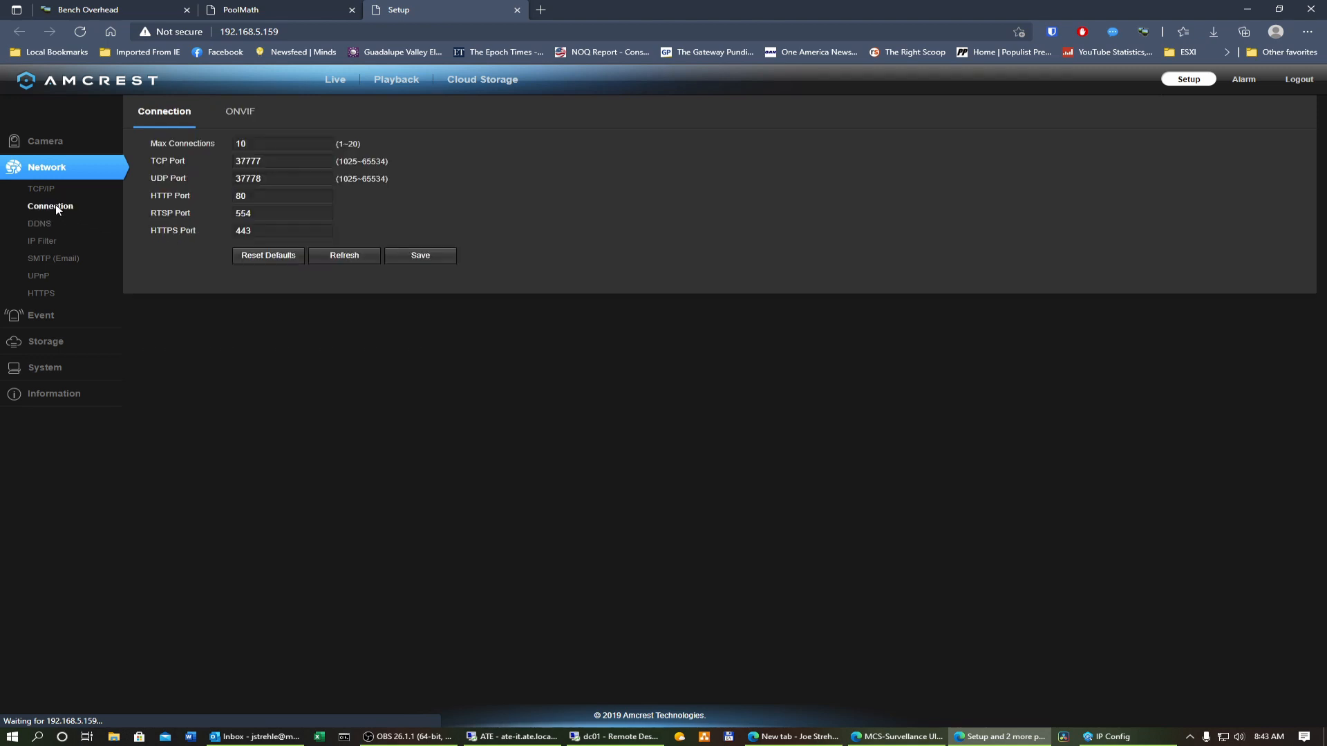
pyautogui.click(49, 191)
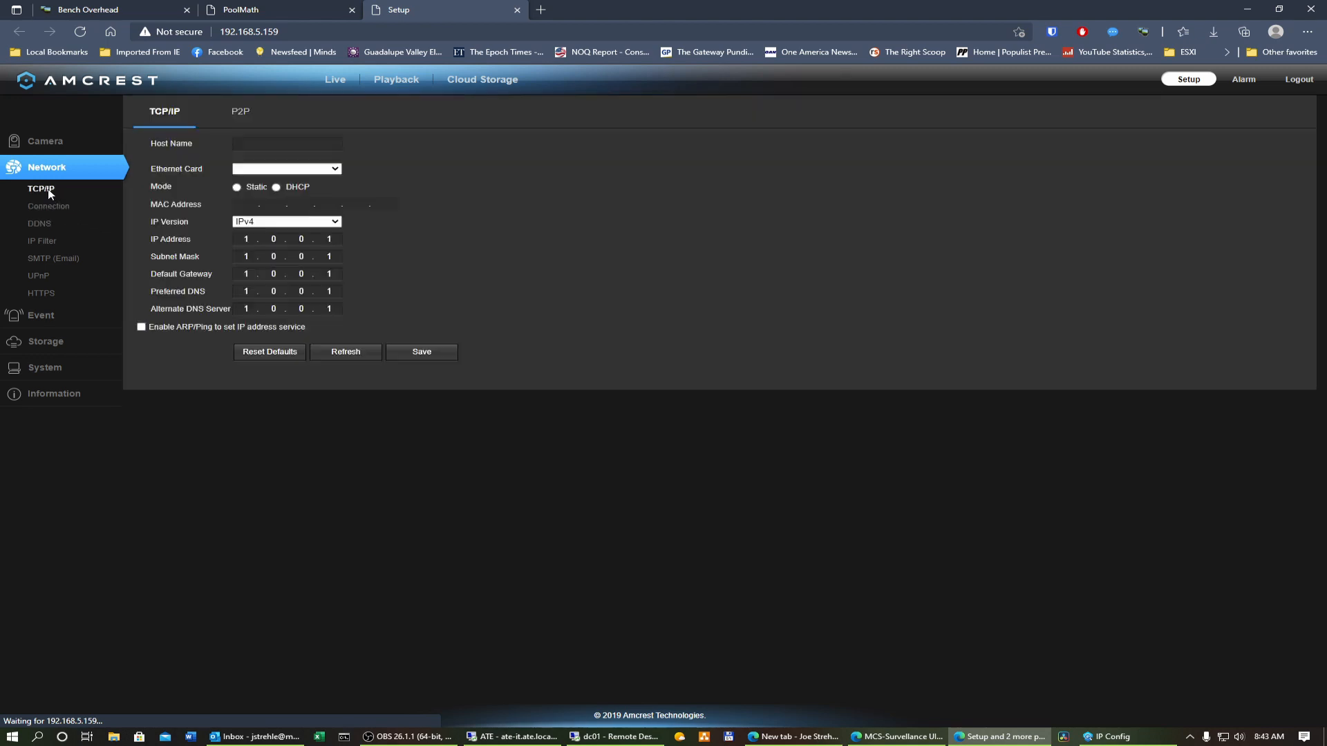
pyautogui.click(276, 187)
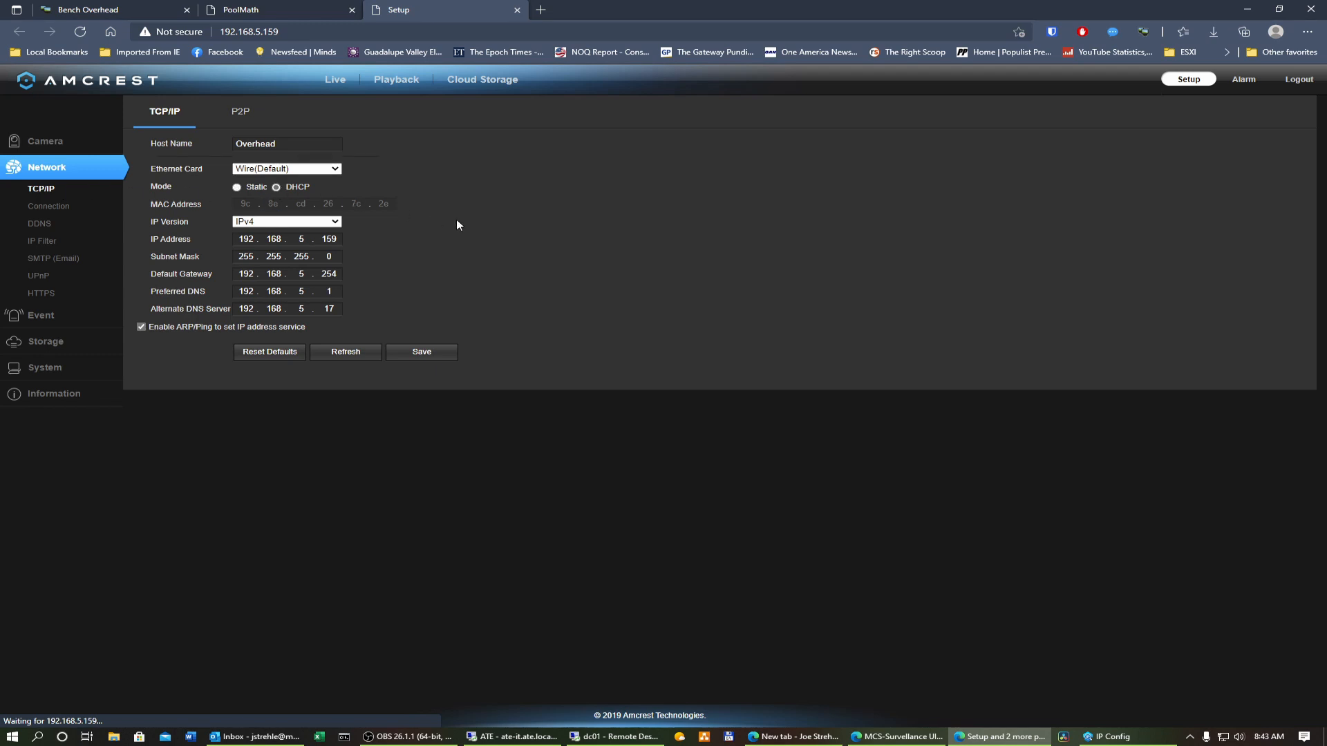
pyautogui.click(280, 143)
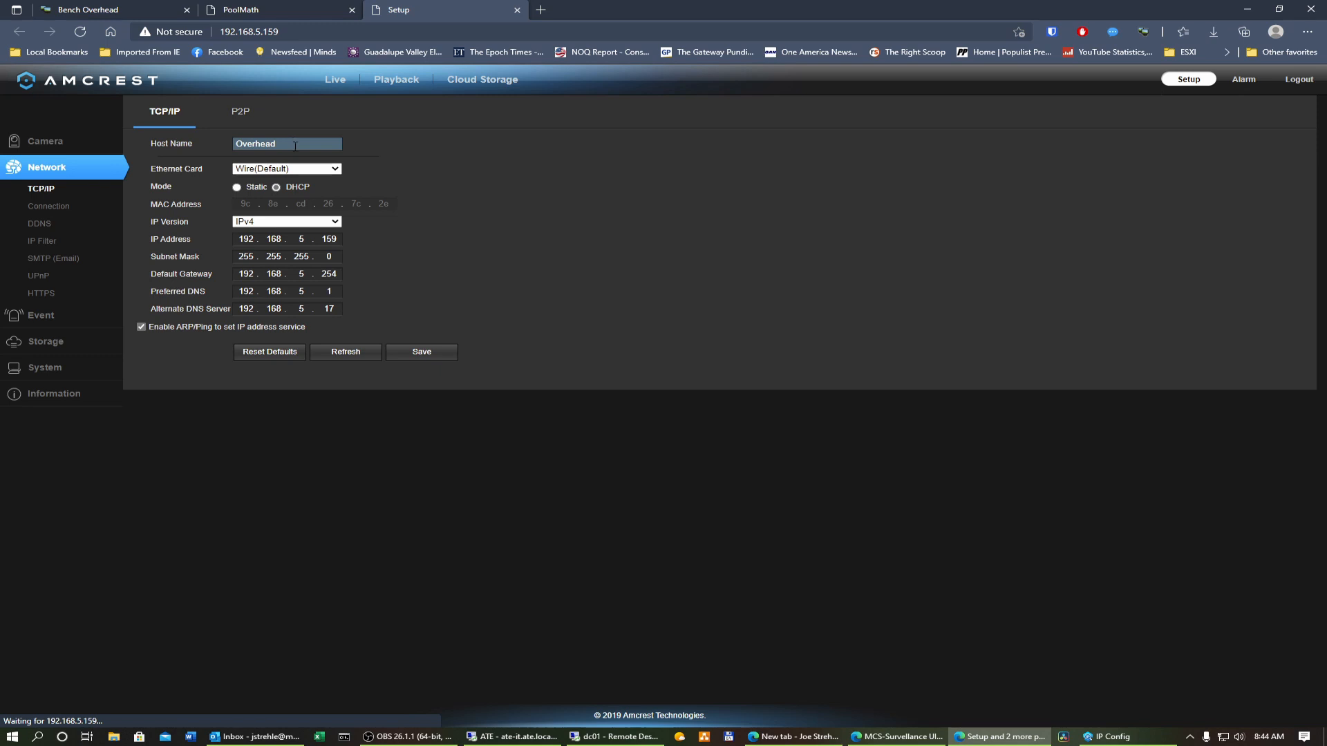
# Step: Save the camera's network settings and confirm a manual reboot of the camera
pyautogui.click(420, 353)
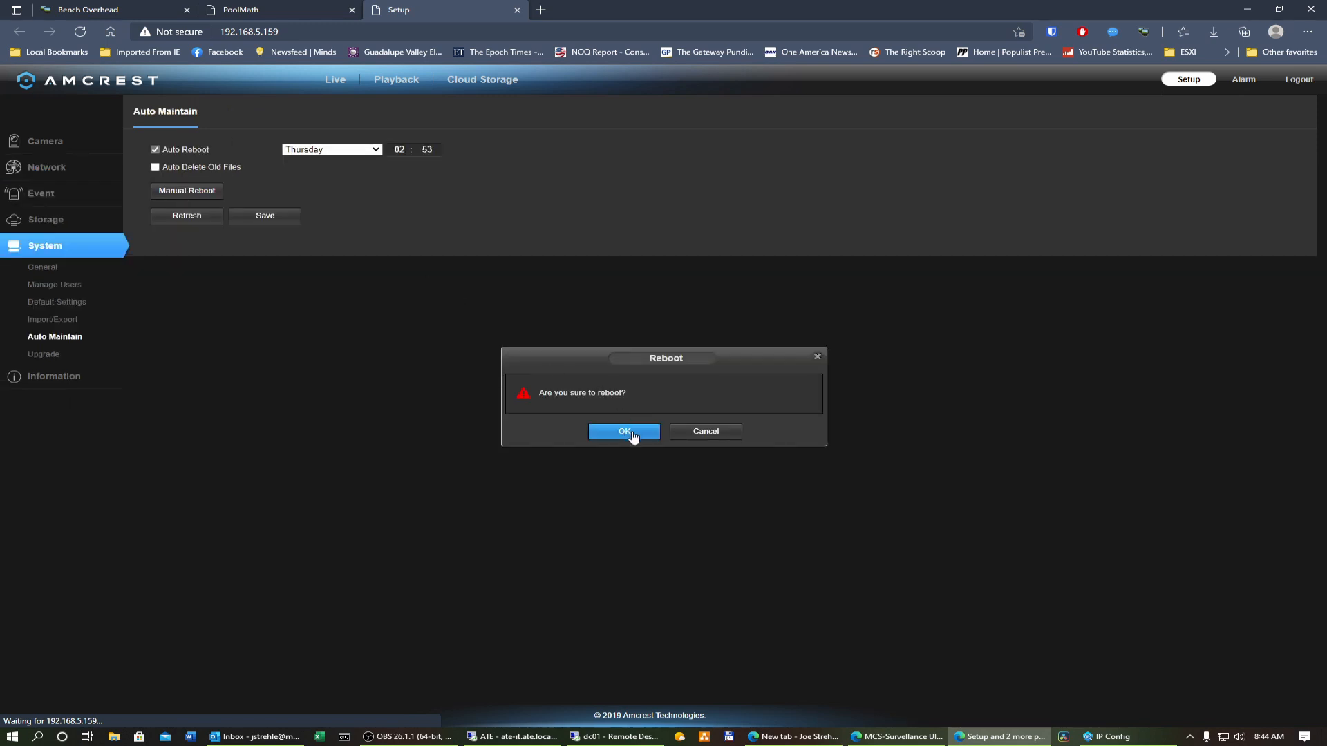
pyautogui.click(627, 433)
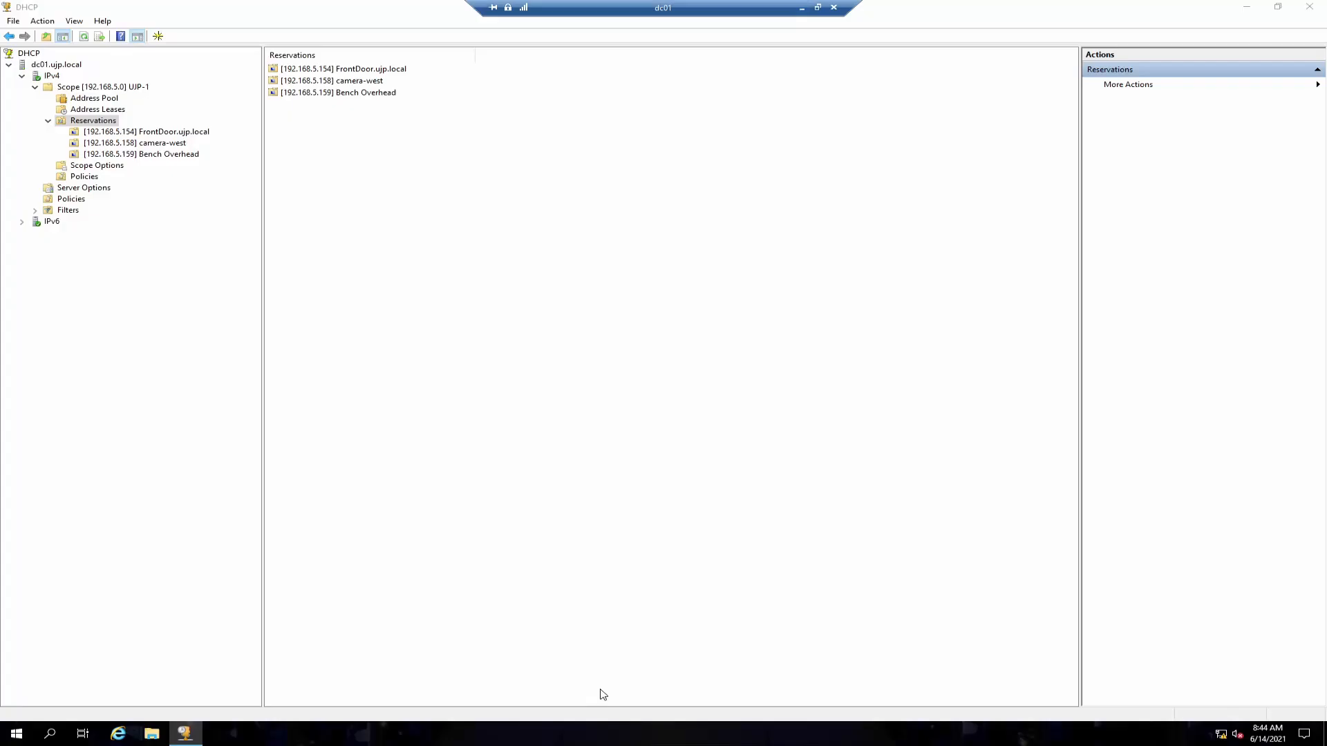
# Step: Switch to the remote desktop DHCP console and refresh the scope's address leases
pyautogui.click(577, 734)
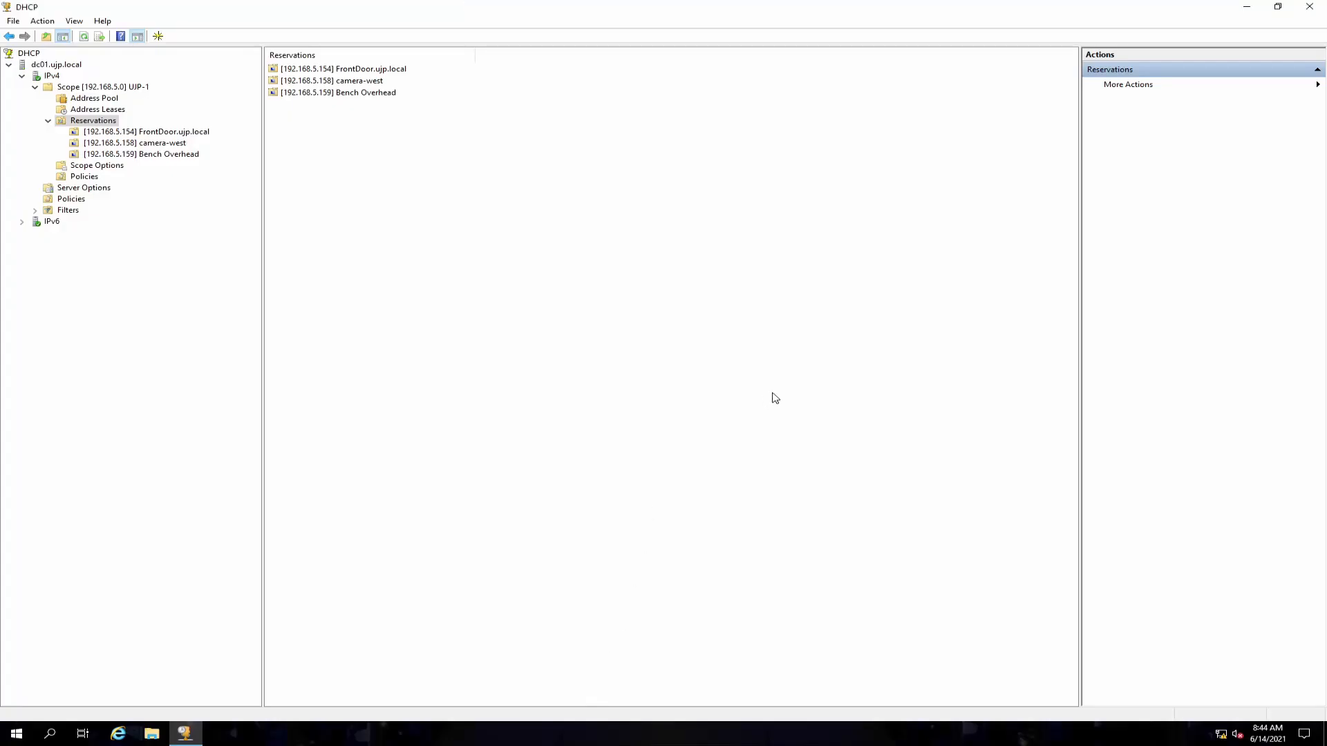
pyautogui.click(111, 110)
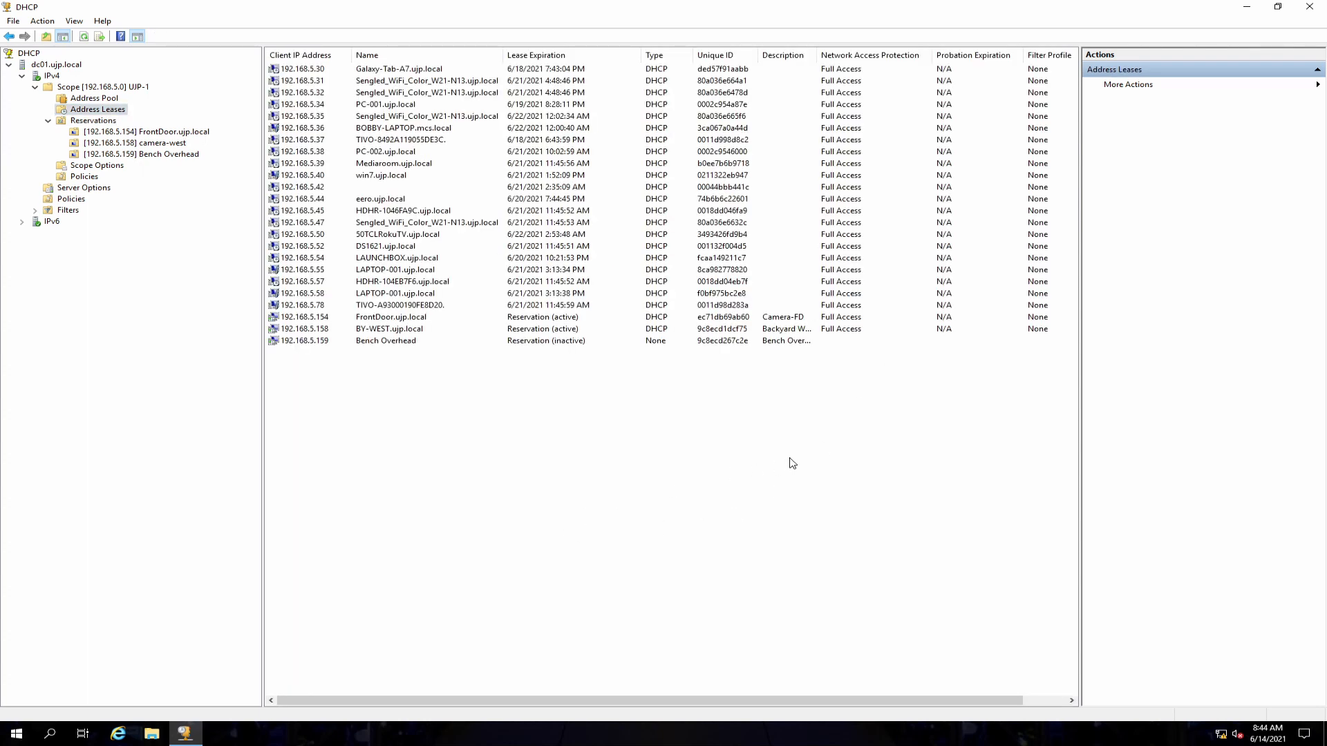
pyautogui.rightClick(100, 112)
pyautogui.click(135, 136)
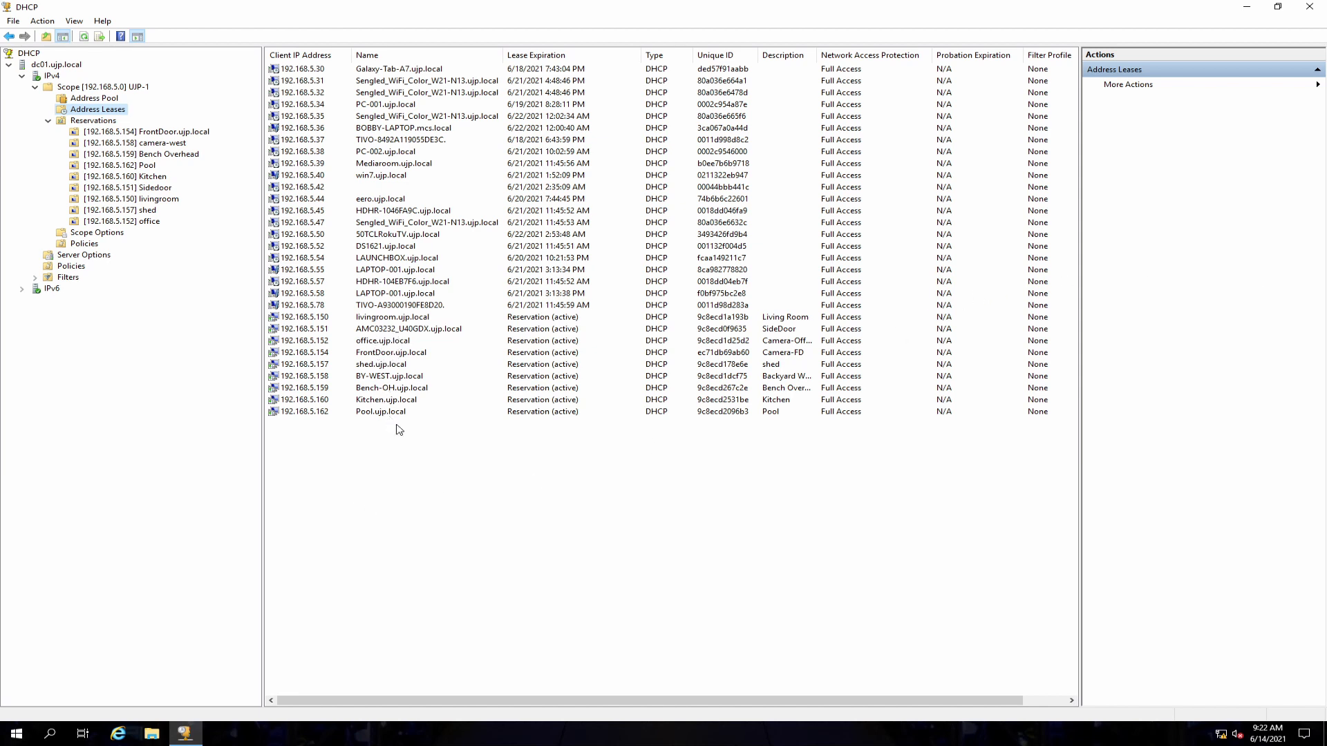
# Step: Change the FrontDoor reservation's description to Camera-Front Door and apply it
pyautogui.click(146, 132)
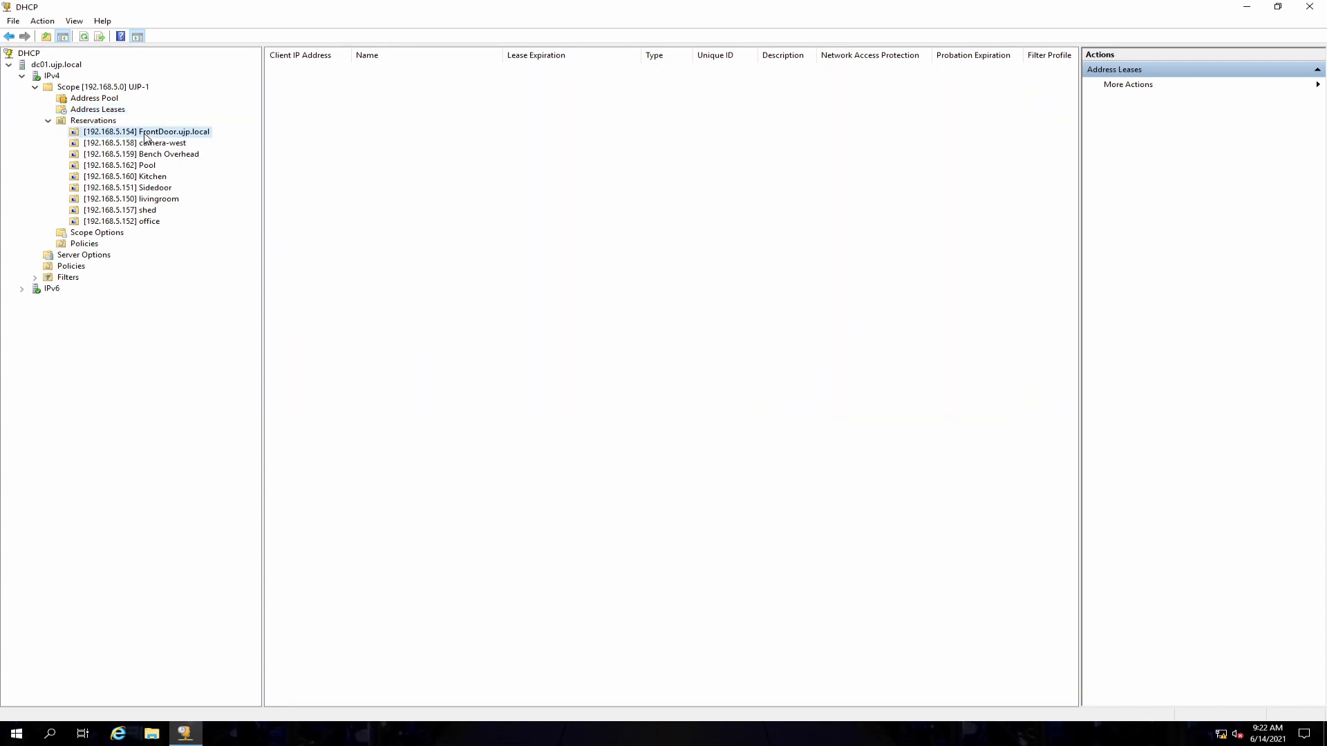
pyautogui.rightClick(145, 132)
pyautogui.click(185, 223)
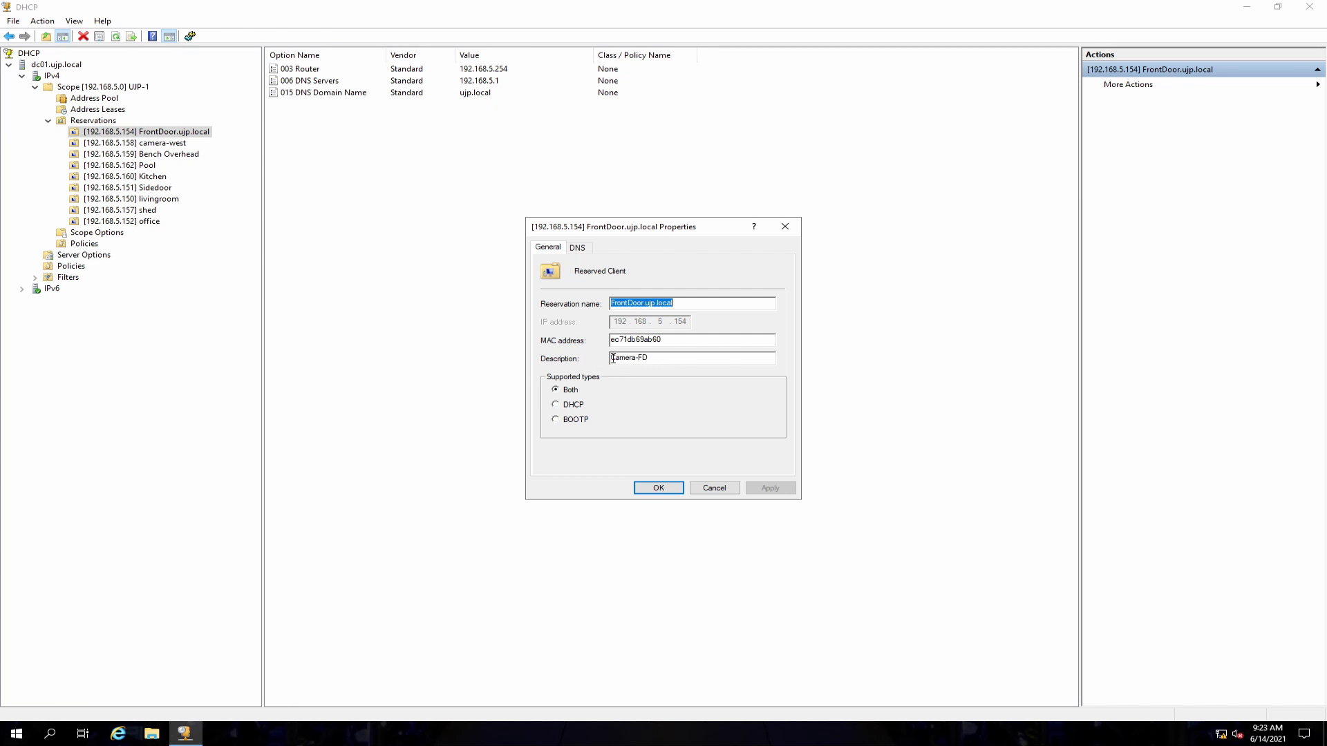
pyautogui.click(659, 360)
pyautogui.press('BackSpace')
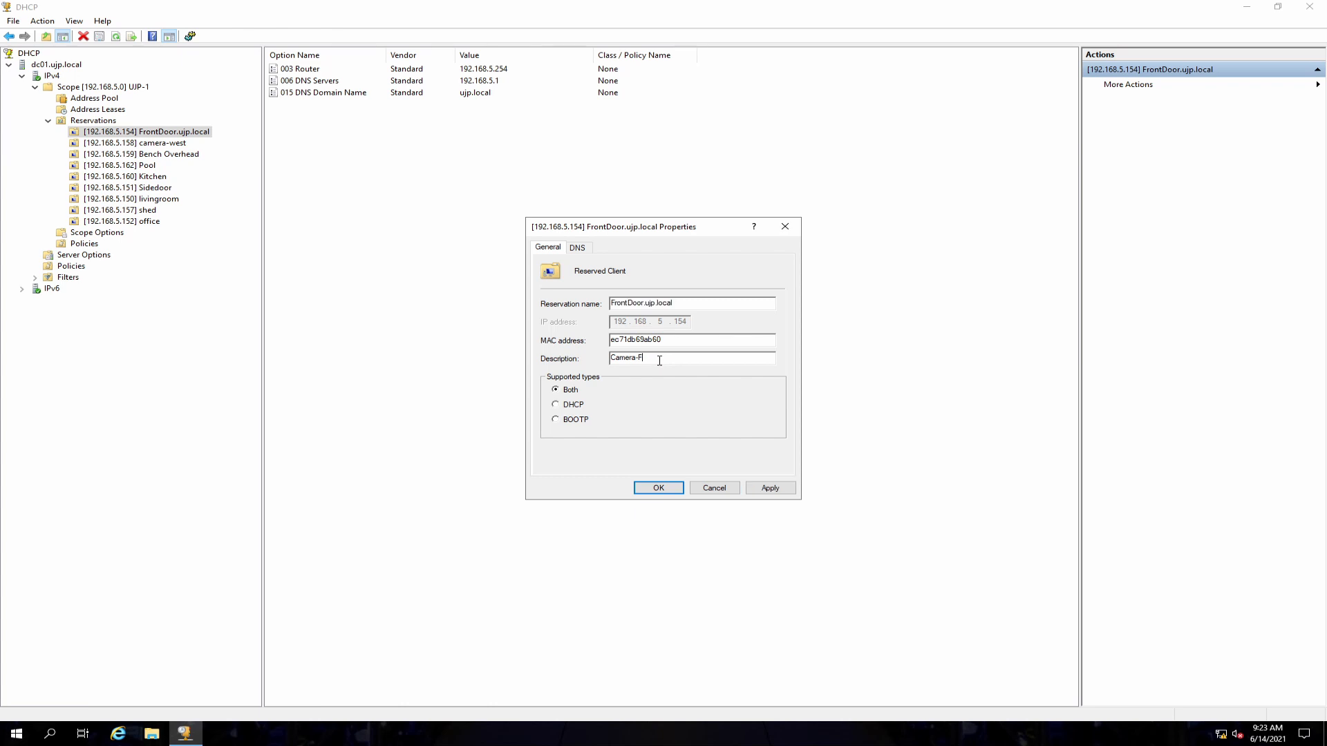
pyautogui.write('ront Door')
pyautogui.click(765, 488)
pyautogui.click(665, 487)
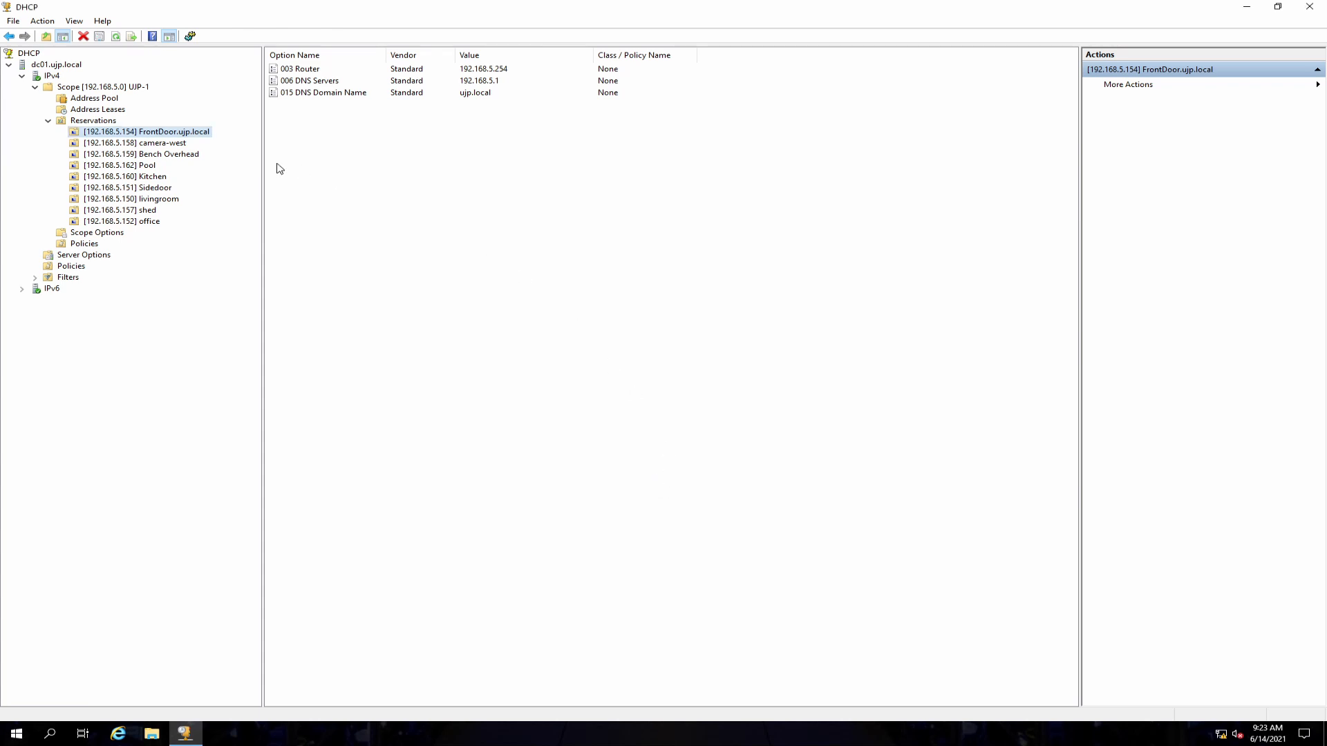
# Step: Set the camera-west reservation's description to Camera-BY West and save the properties
pyautogui.rightClick(146, 143)
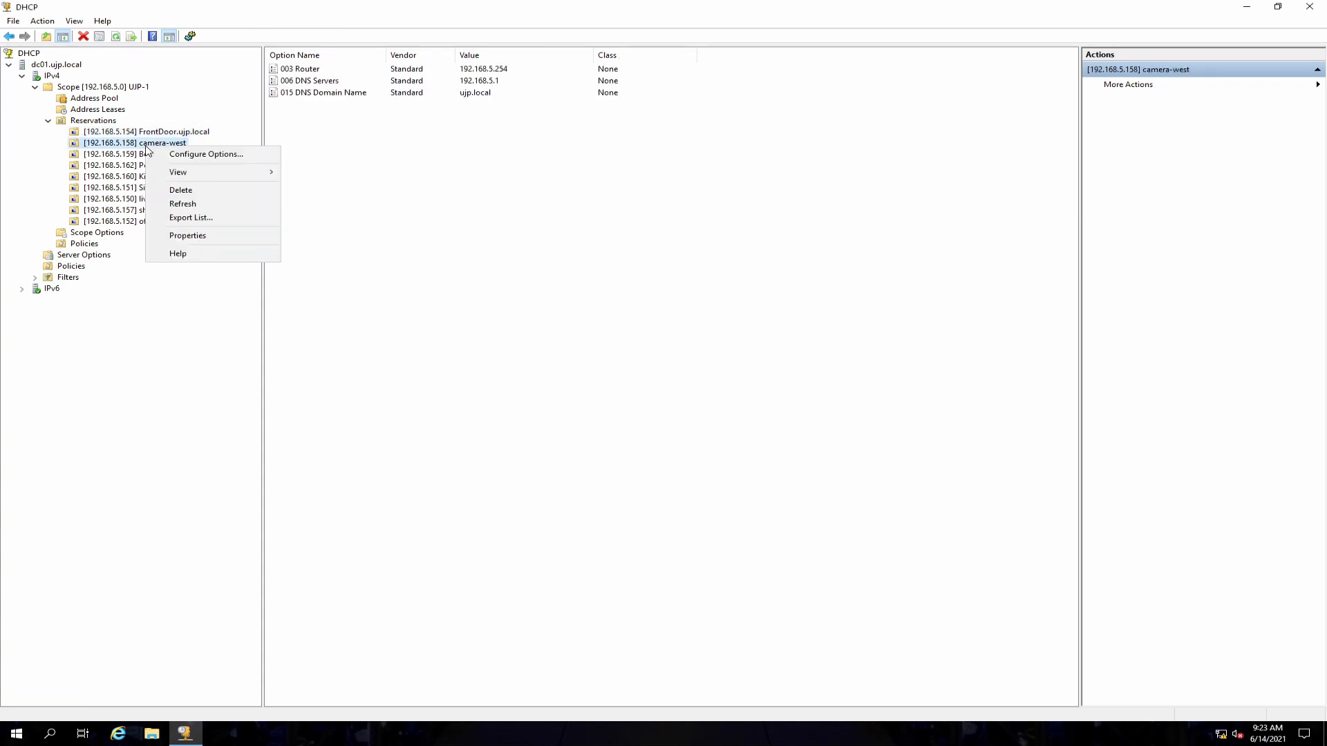
pyautogui.click(205, 237)
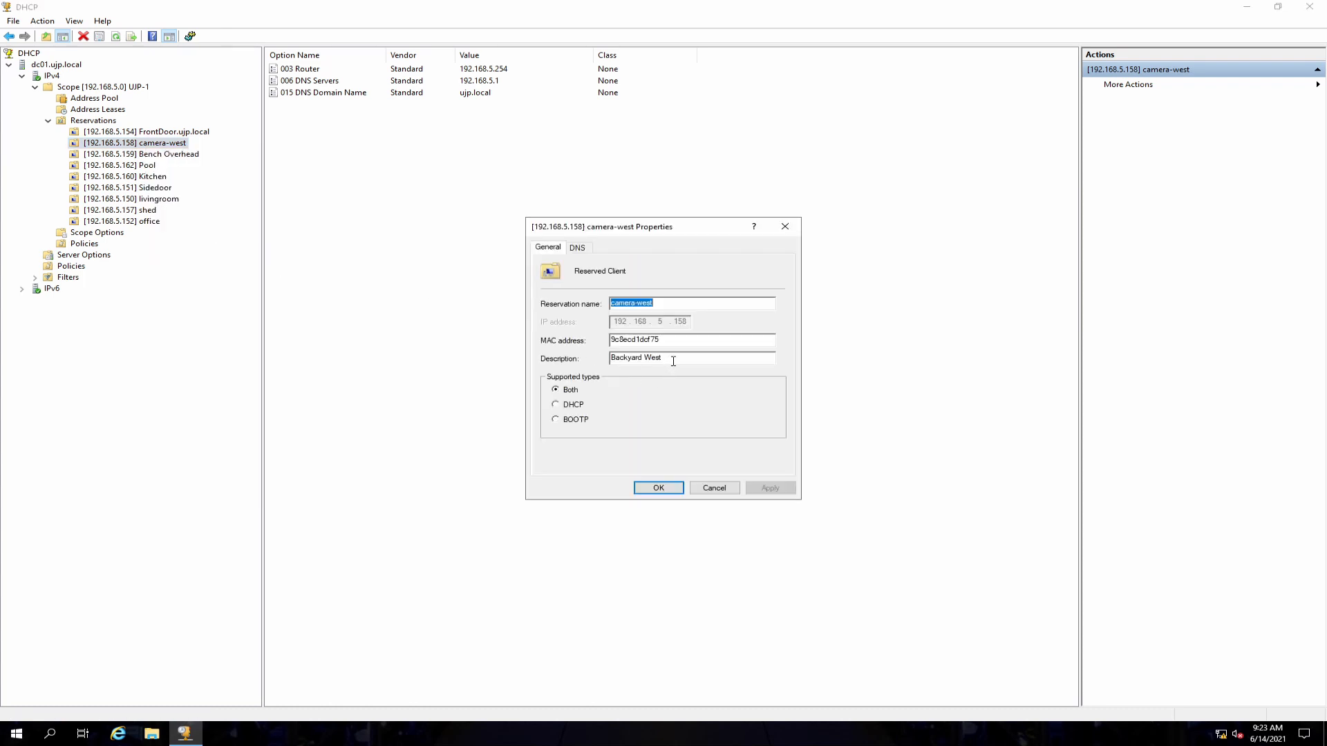
pyautogui.moveTo(672, 358); pyautogui.dragTo(595, 358)
pyautogui.write('Ca')
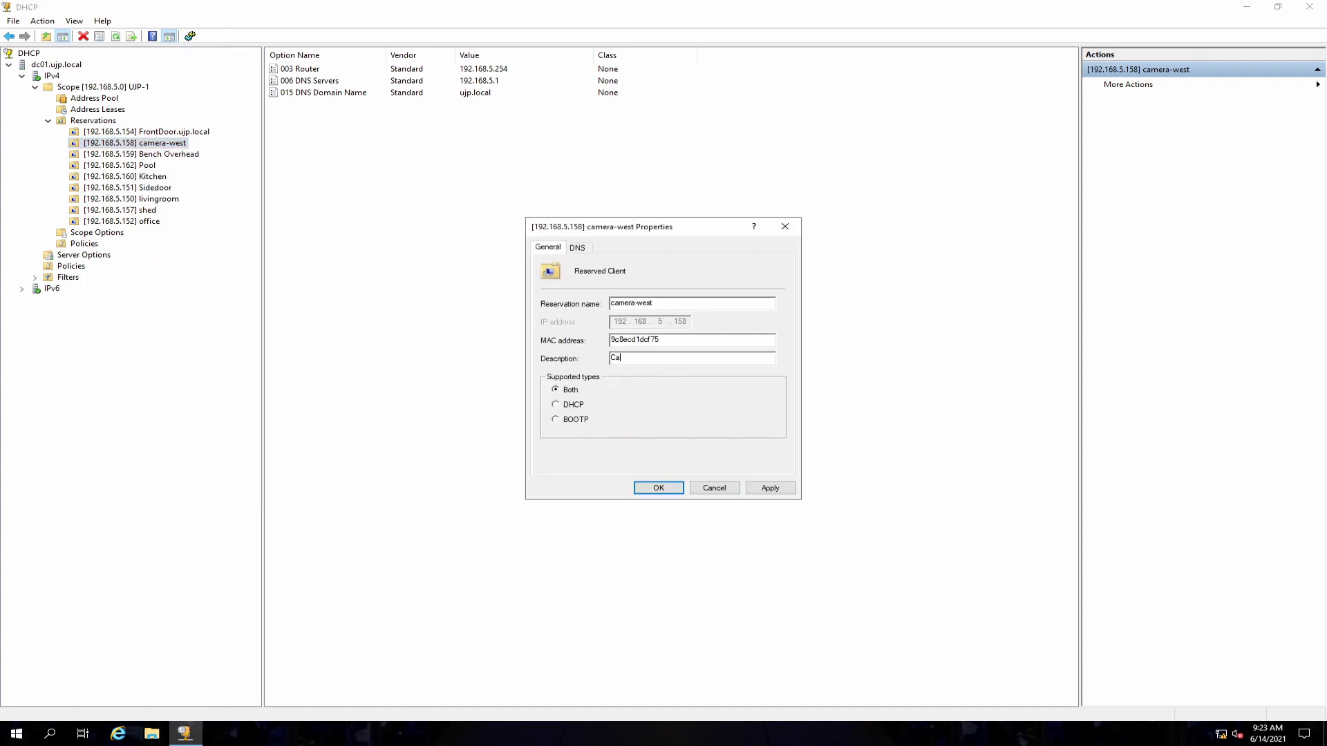
pyautogui.write('mera-BY Wes')
pyautogui.press('Return')
# Step: Refresh the address leases and widen the Description column to review the reservation descriptions
pyautogui.click(105, 109)
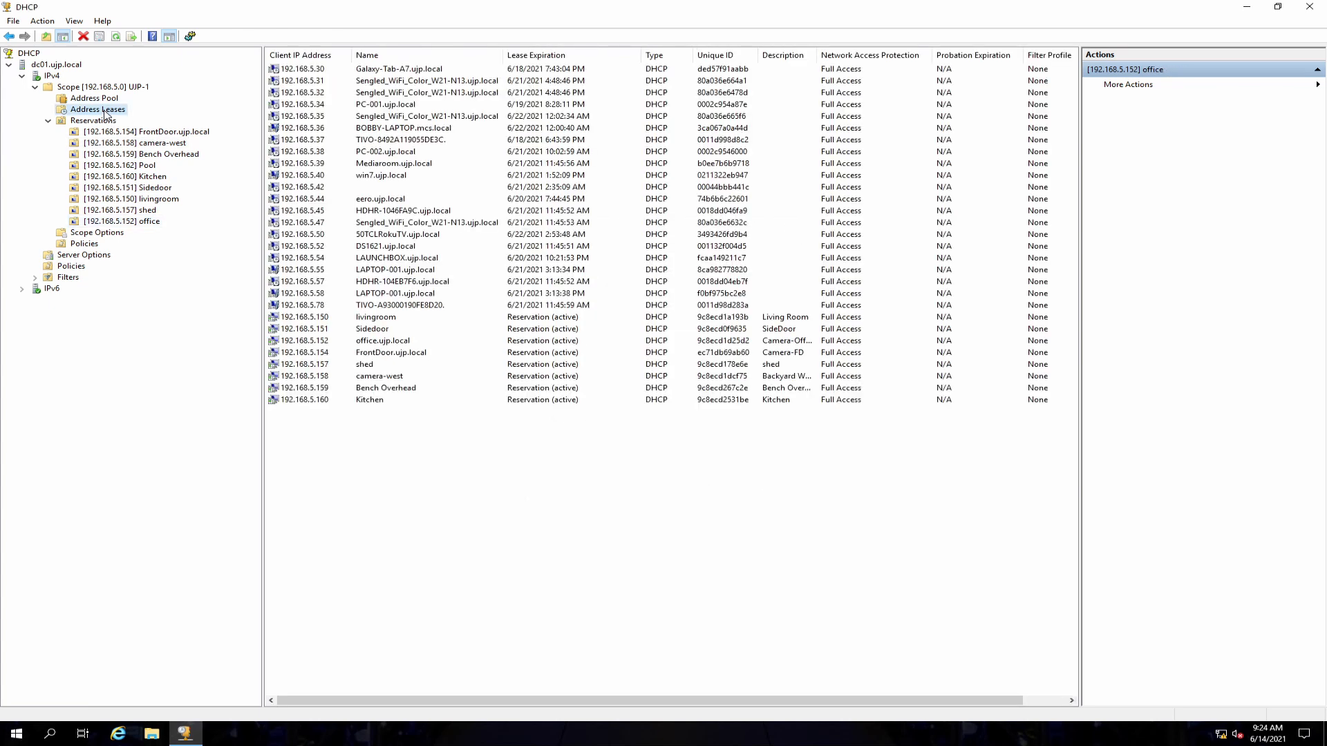
pyautogui.rightClick(105, 113)
pyautogui.click(126, 134)
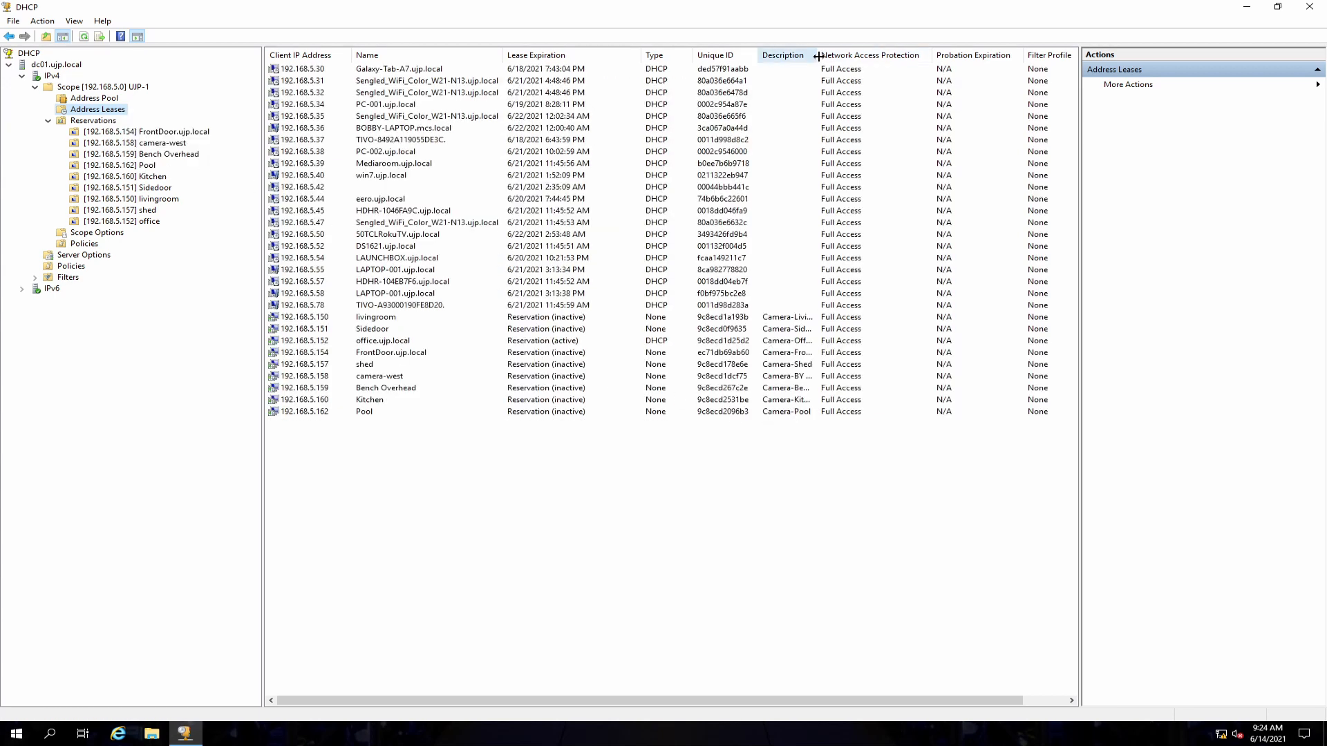
pyautogui.moveTo(818, 56); pyautogui.dragTo(857, 56)
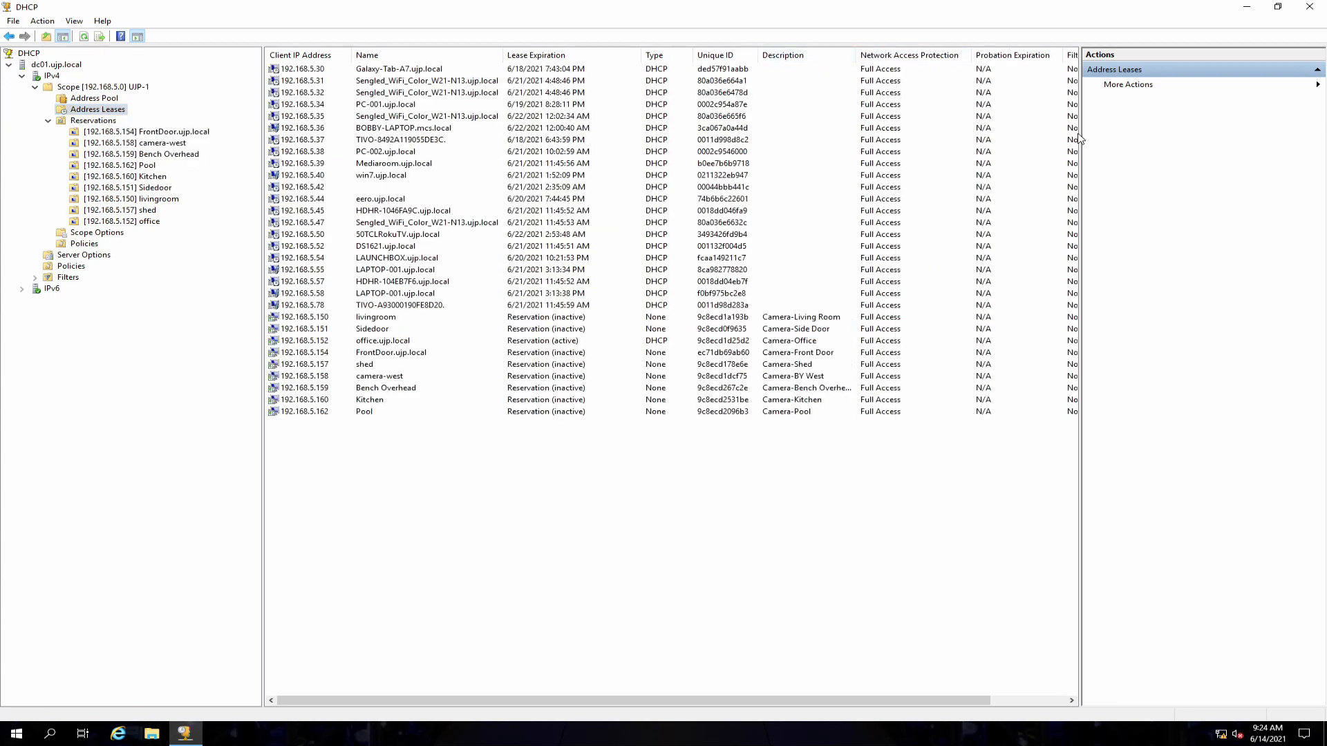
pyautogui.moveTo(1079, 138); pyautogui.dragTo(1115, 138)
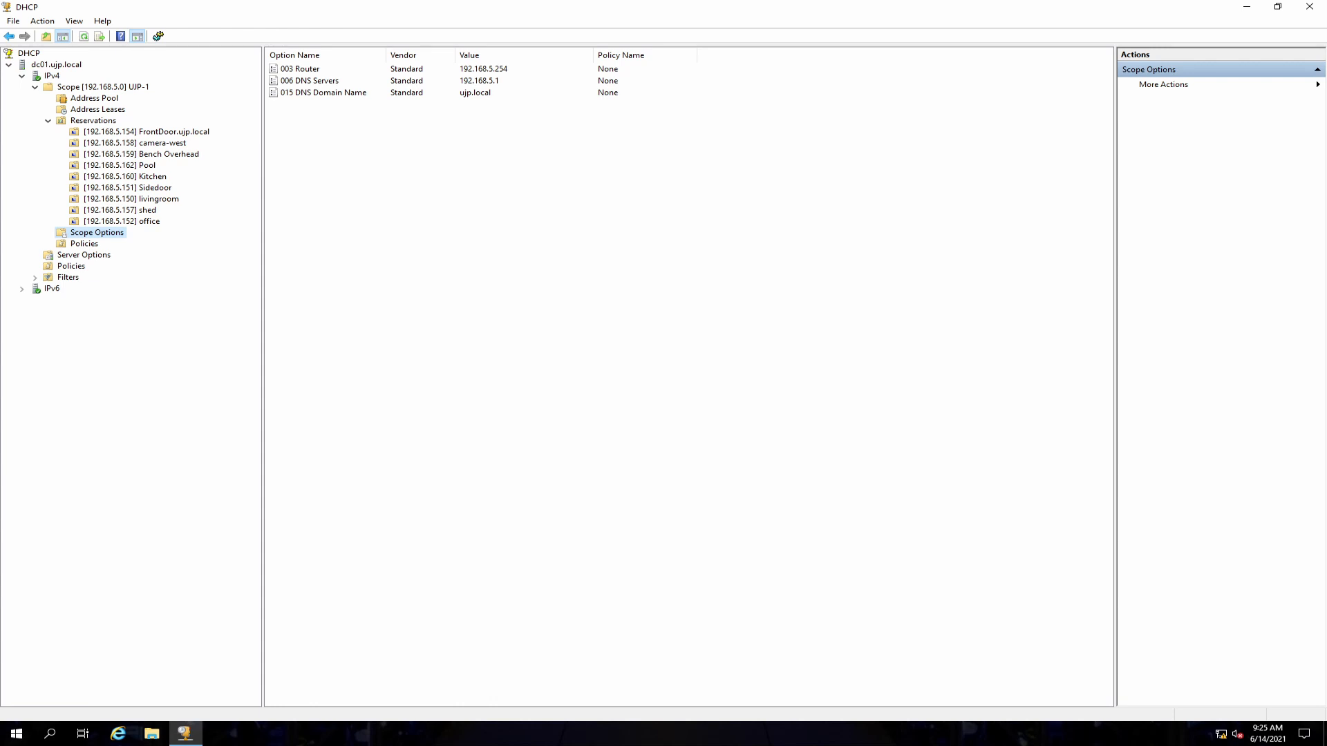
# Step: Inspect the properties of the scope's 003 Router and 006 DNS Servers options without changing them
pyautogui.rightClick(306, 71)
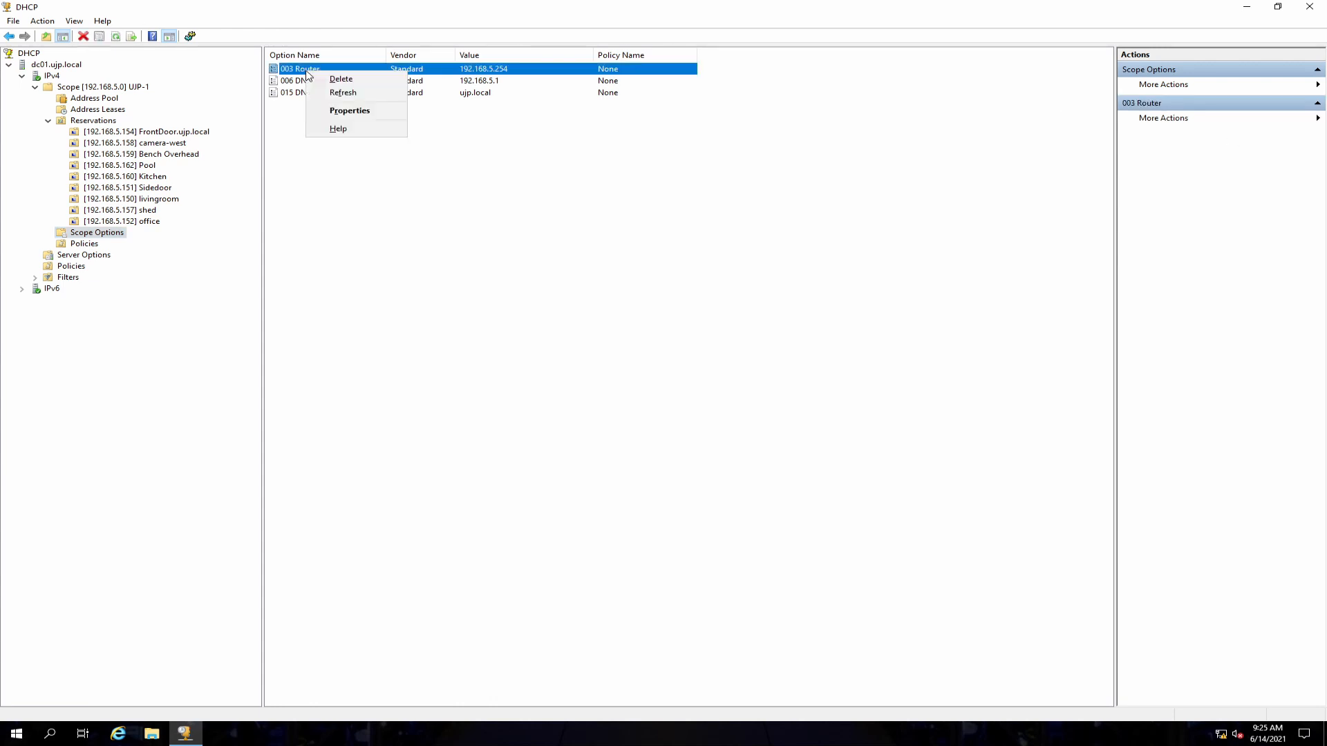
pyautogui.click(349, 111)
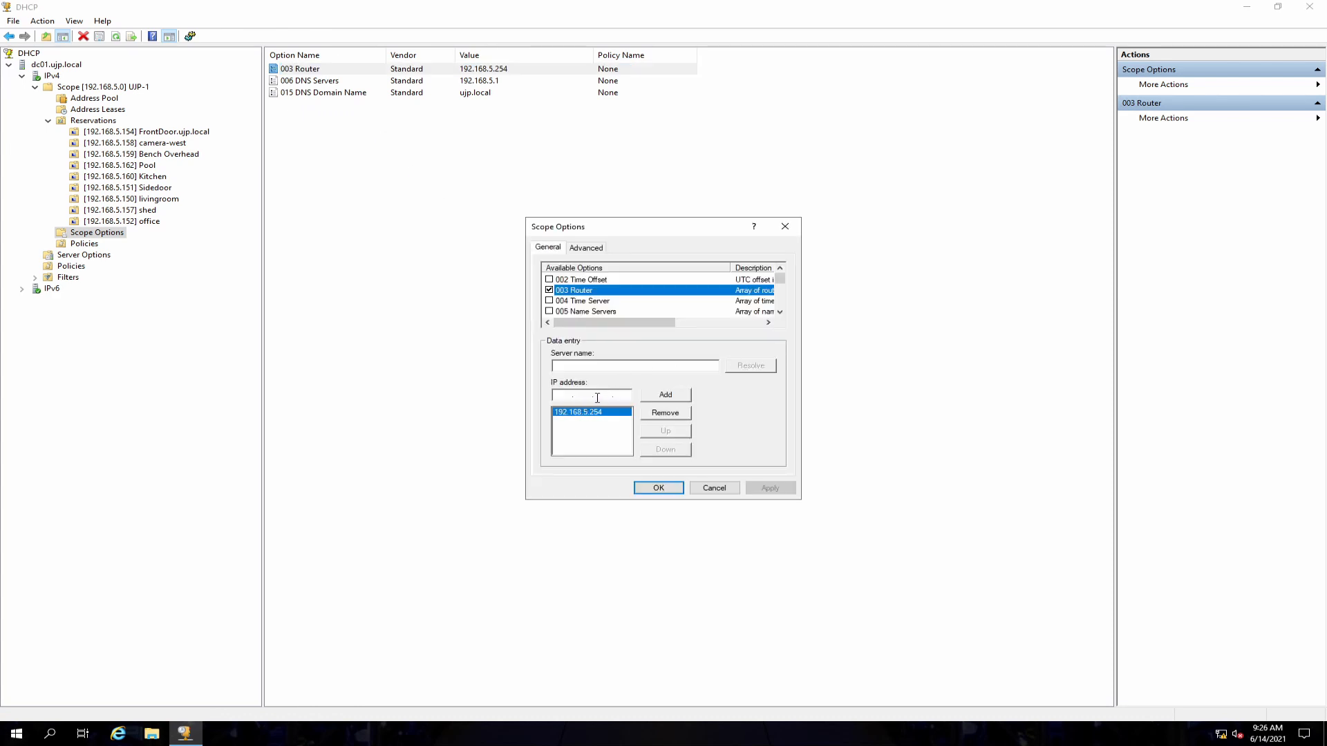
pyautogui.click(725, 490)
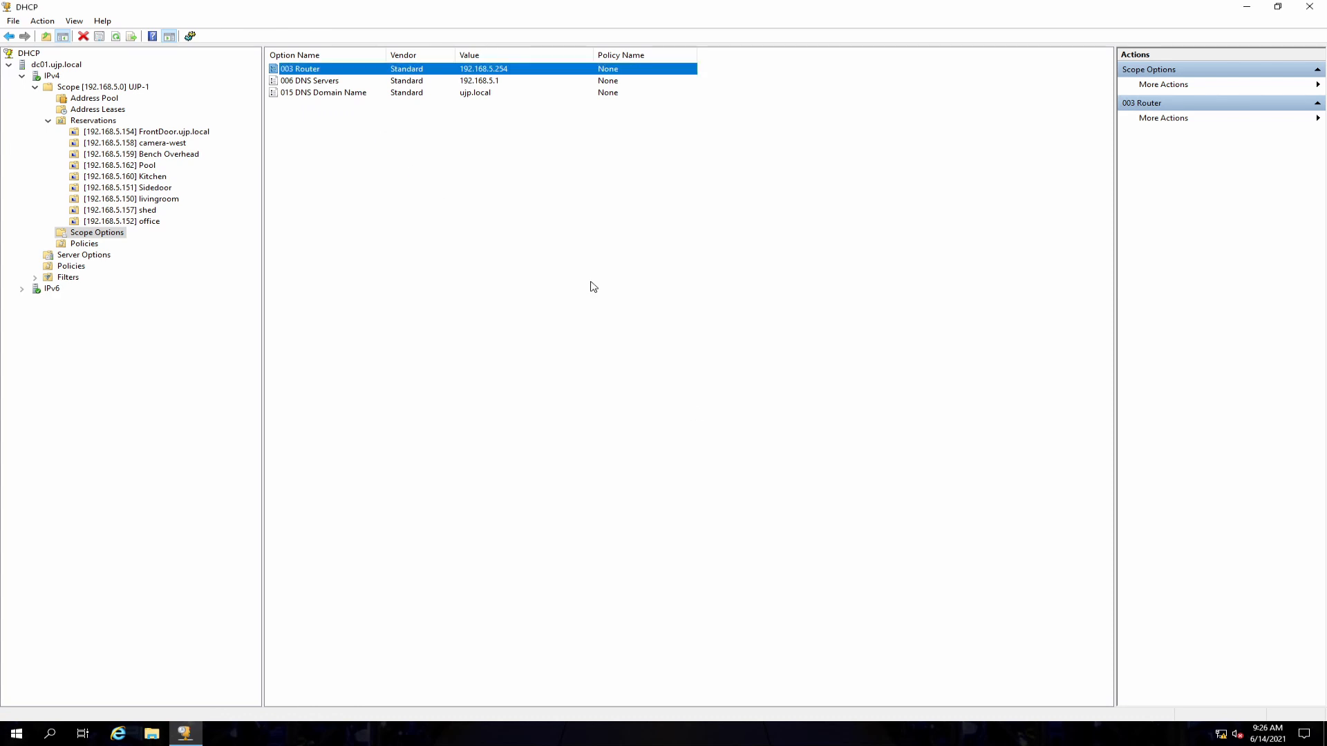
pyautogui.click(312, 82)
pyautogui.rightClick(312, 83)
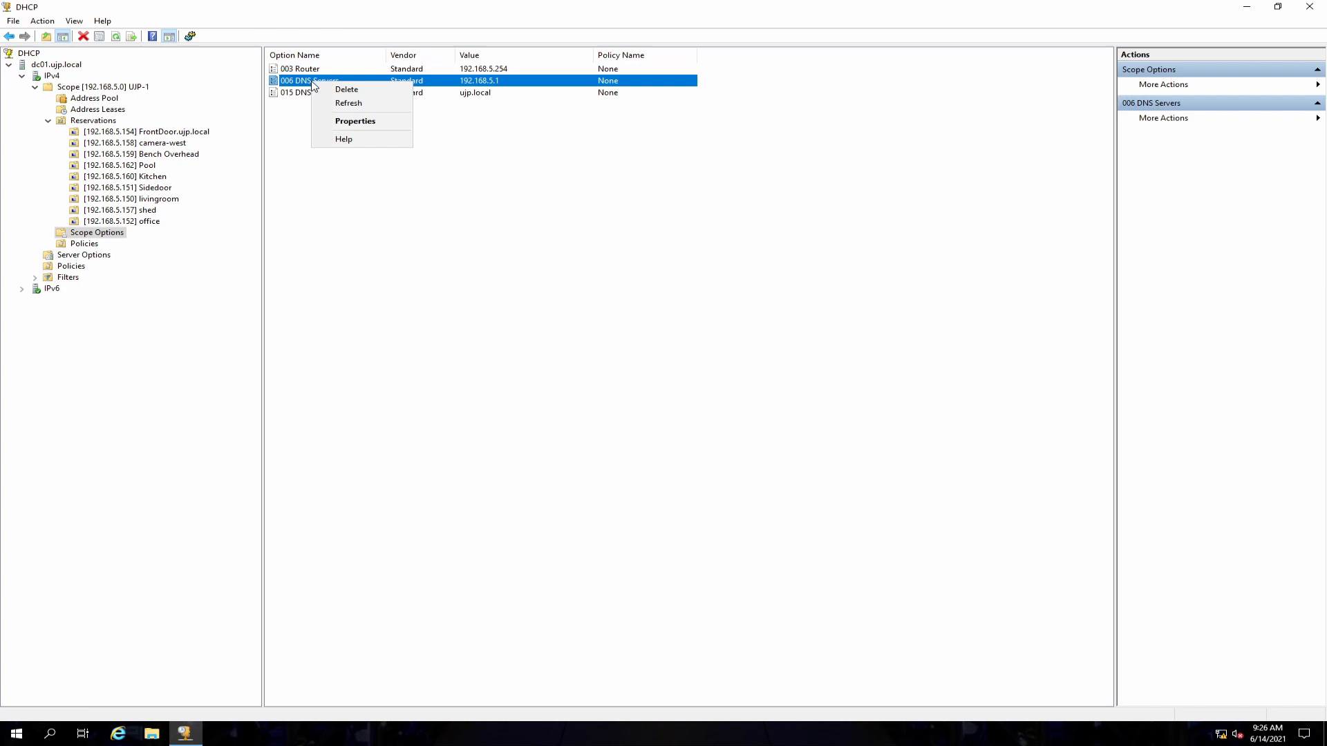
pyautogui.click(335, 124)
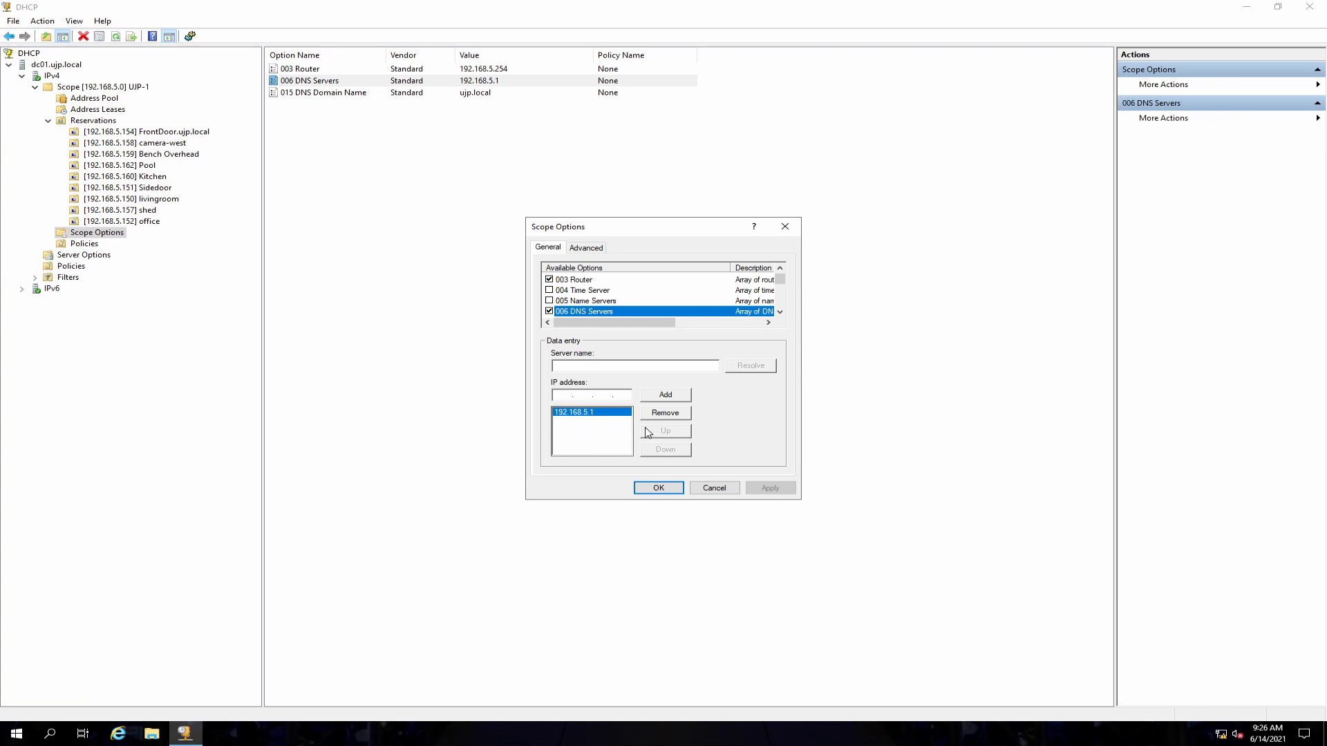
pyautogui.click(723, 490)
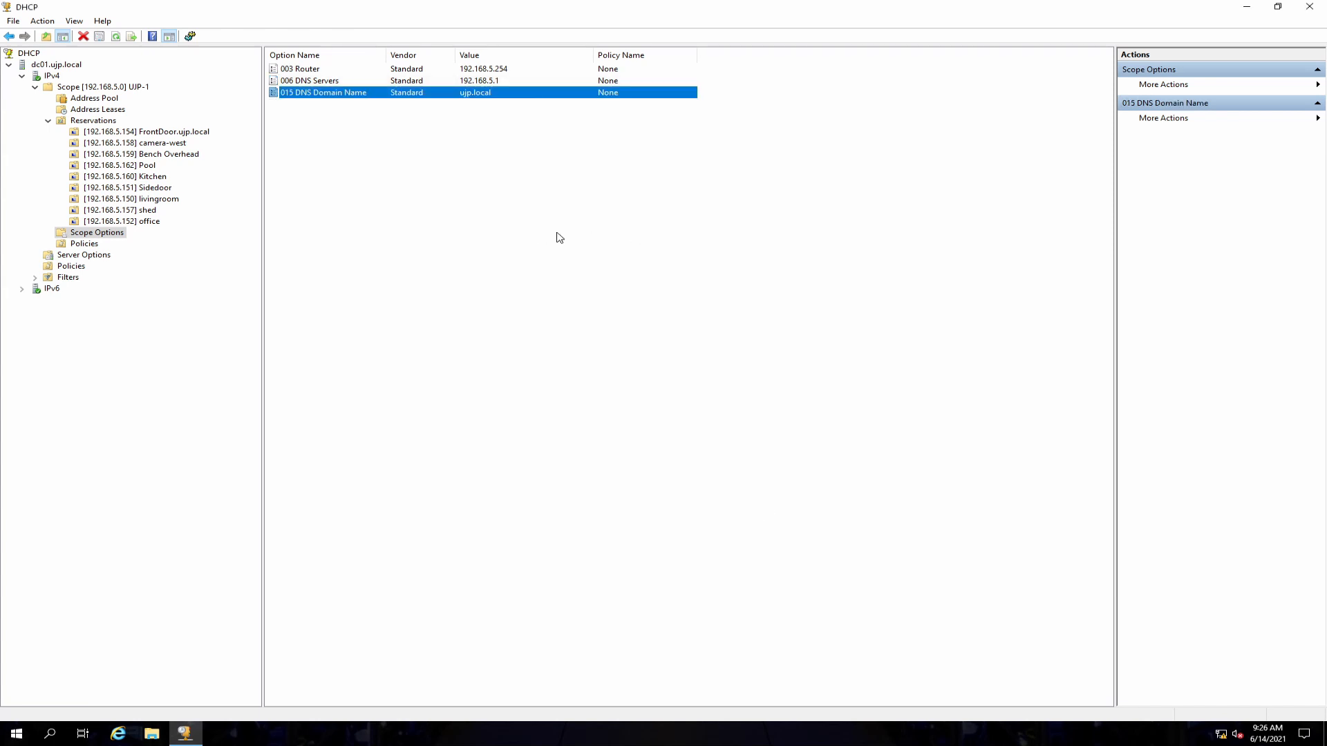
# Step: Open the scope's option configuration and browse through the list of available scope options, then close it without changes
pyautogui.rightClick(81, 234)
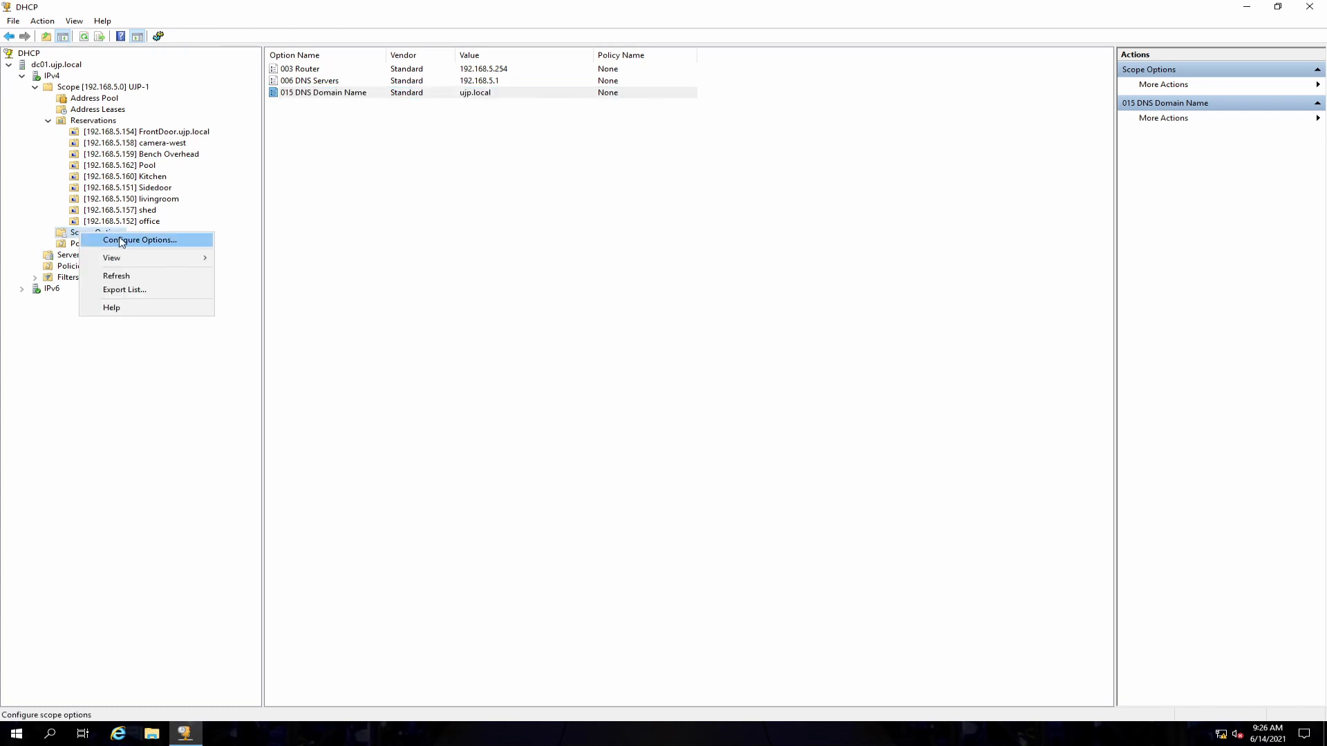
pyautogui.click(121, 242)
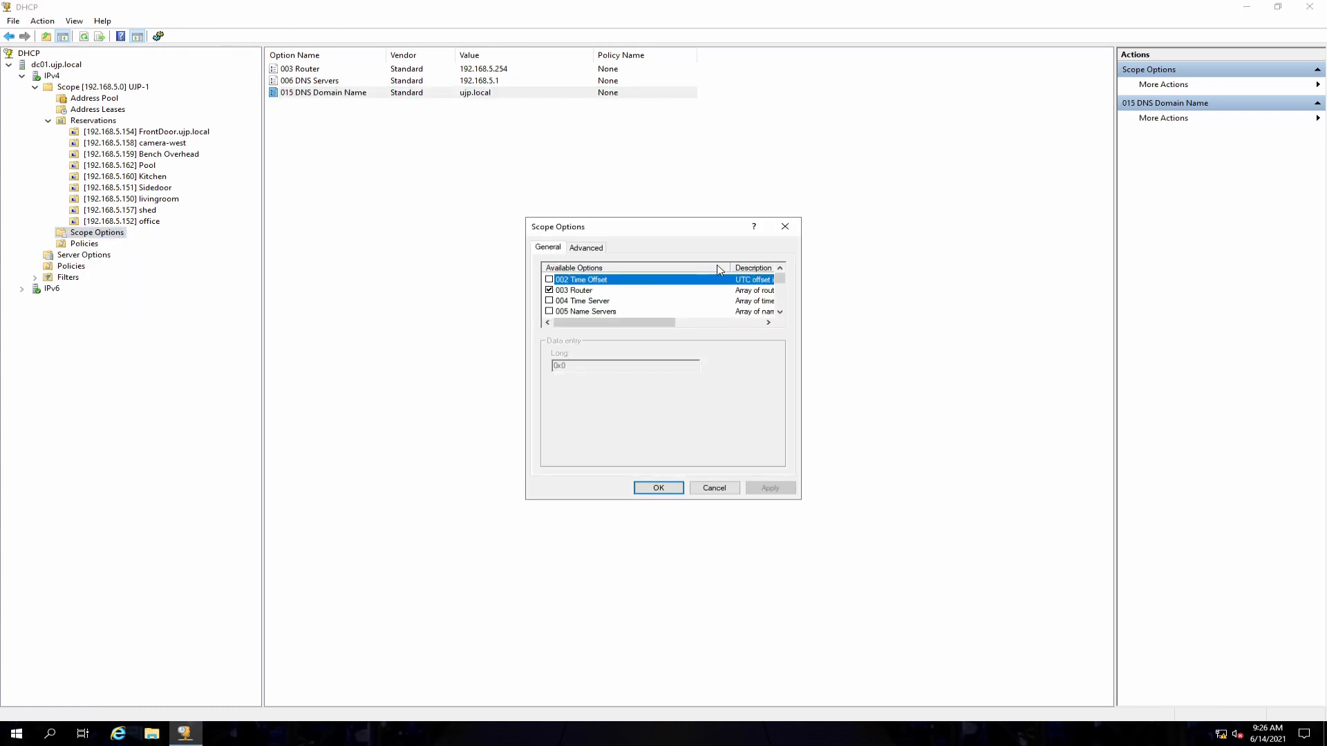
pyautogui.click(781, 312)
pyautogui.click(781, 312)
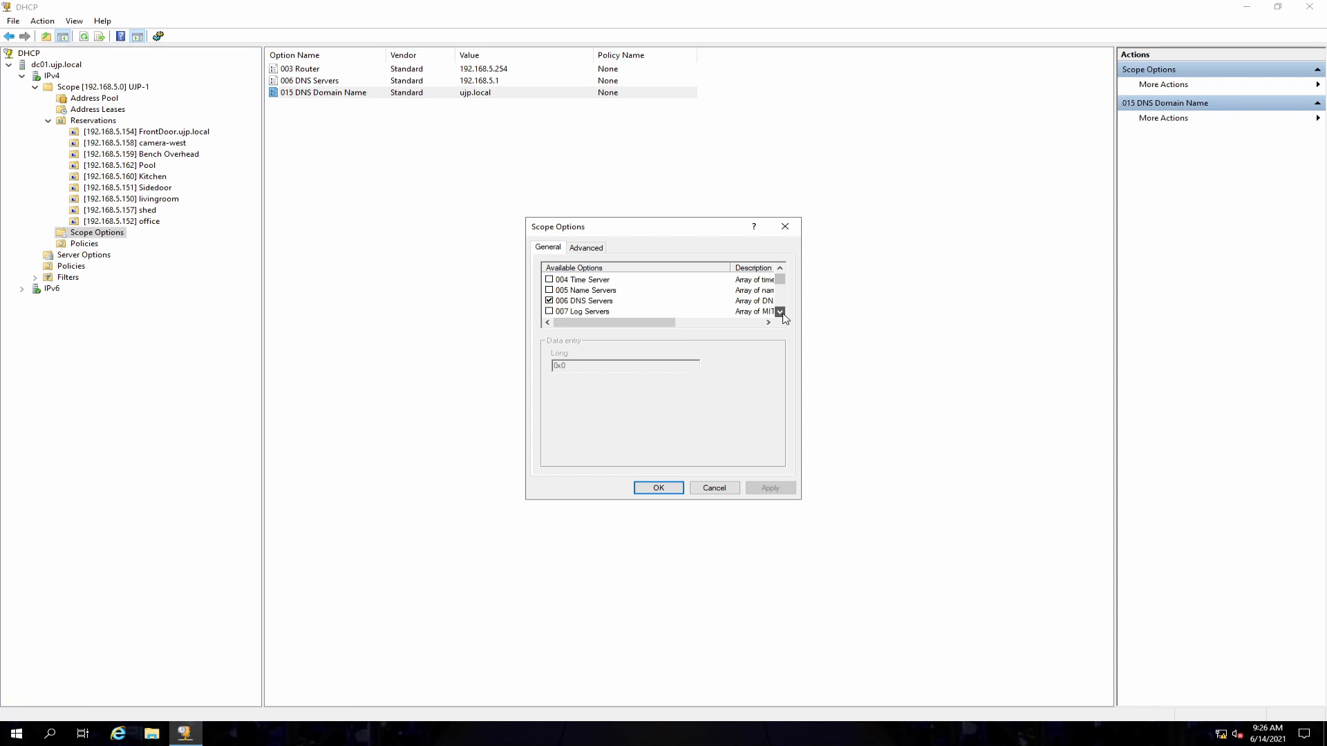
pyautogui.click(781, 312)
pyautogui.click(781, 312)
pyautogui.click(781, 312)
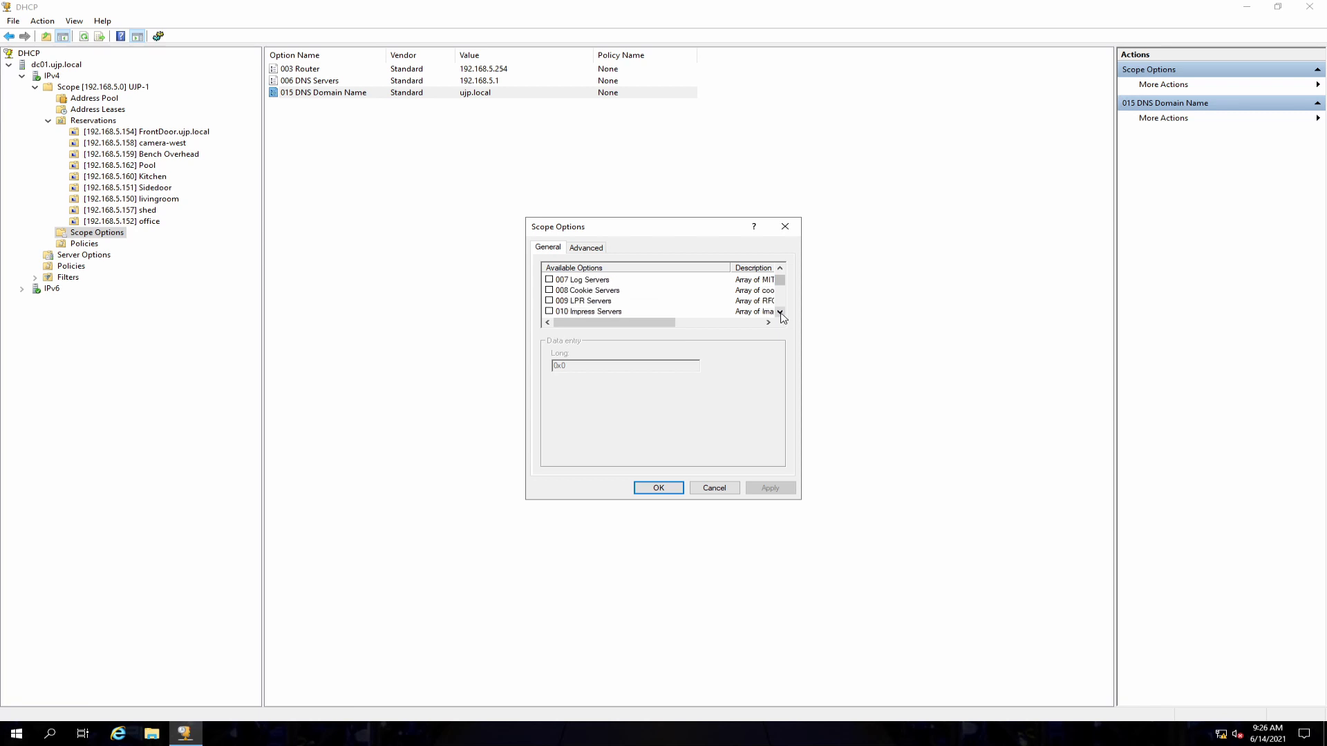
pyautogui.click(781, 312)
pyautogui.click(780, 313)
pyautogui.click(781, 312)
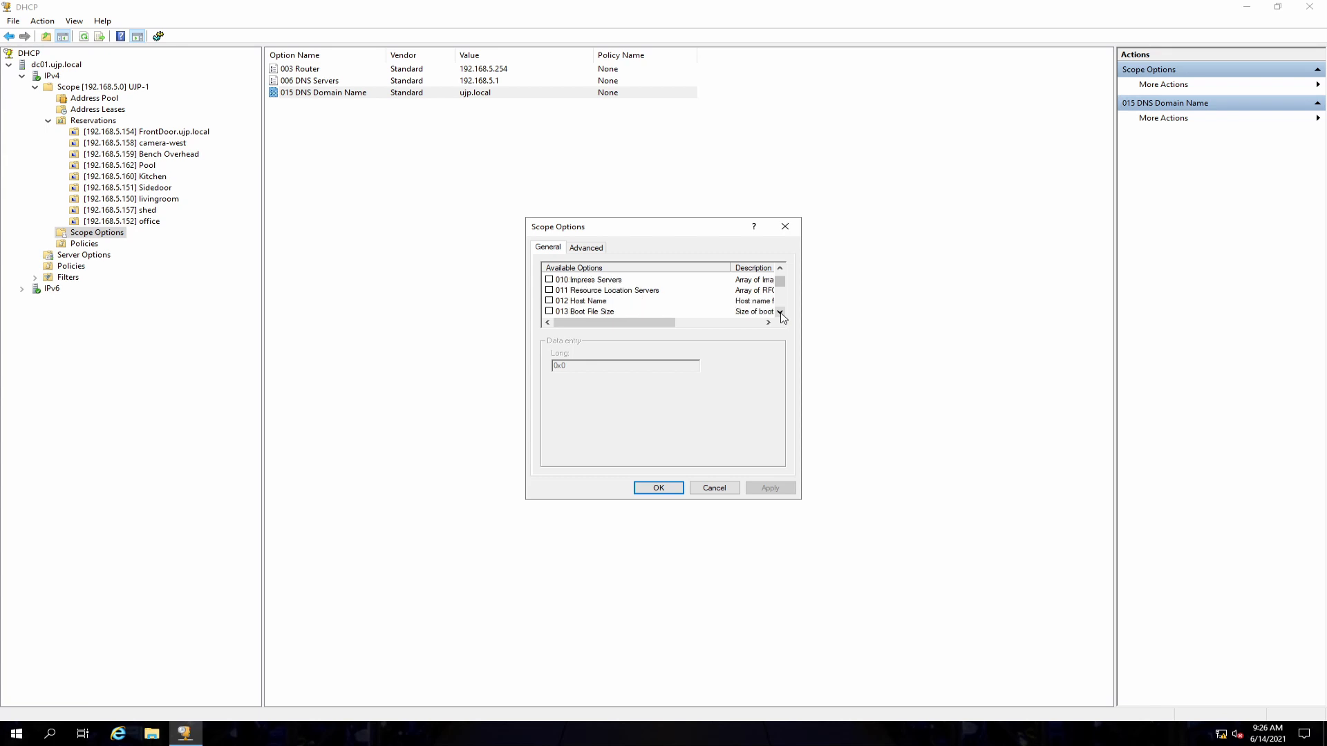
pyautogui.click(596, 301)
pyautogui.moveTo(622, 322); pyautogui.dragTo(706, 326)
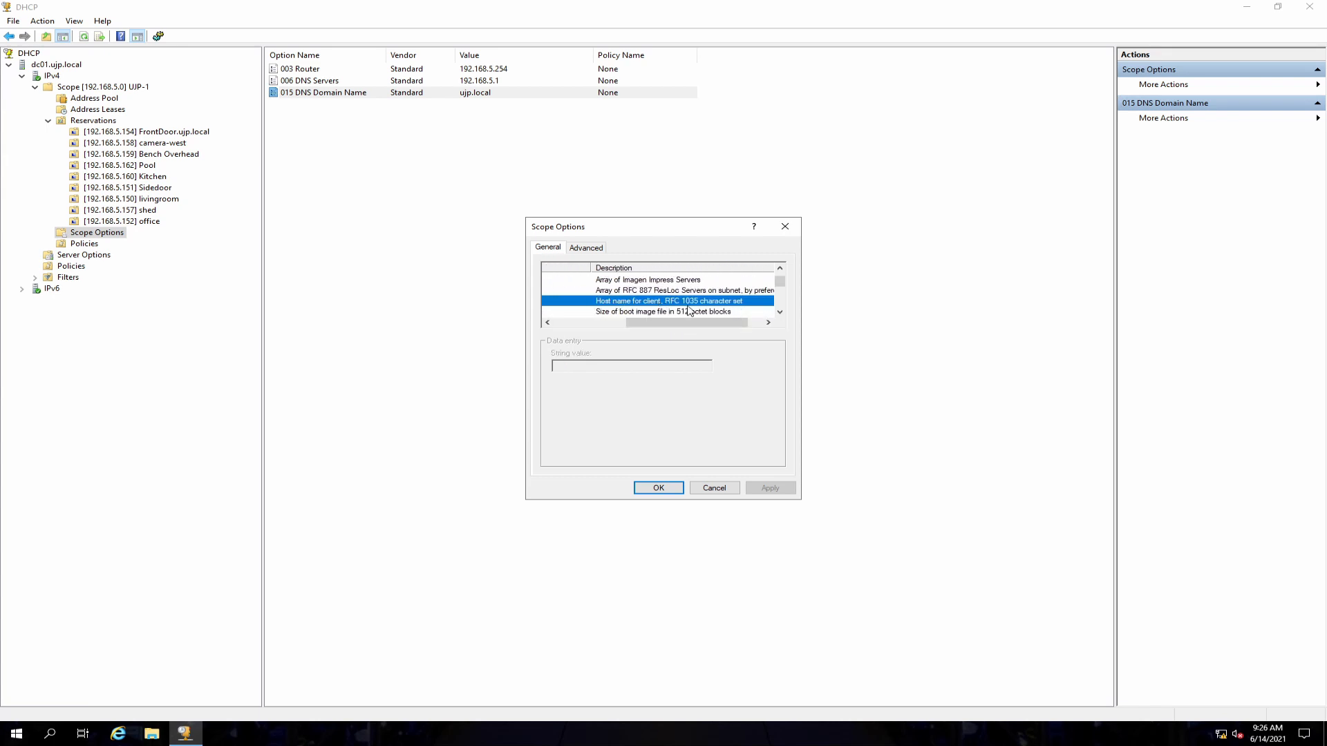
pyautogui.moveTo(718, 322); pyautogui.dragTo(634, 325)
pyautogui.scroll(-1, 658, 290)
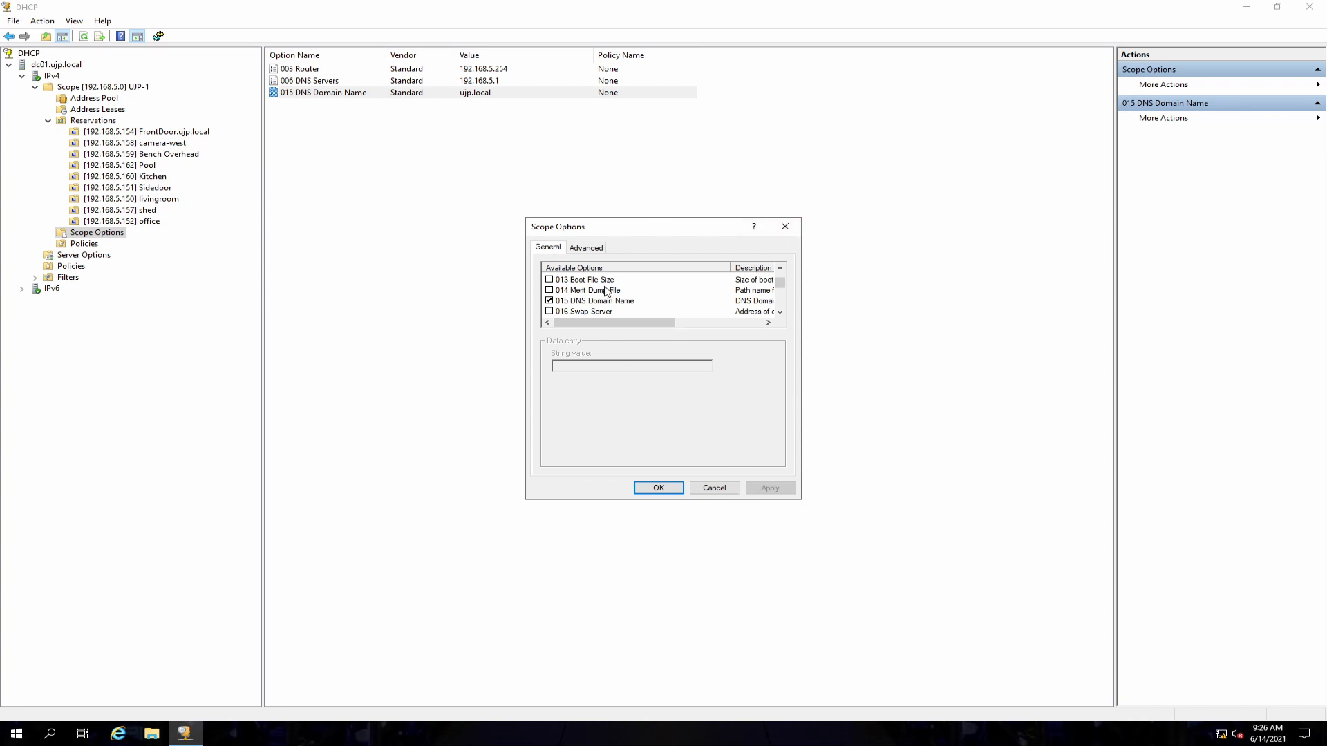
pyautogui.scroll(-2, 606, 291)
pyautogui.scroll(-2, 607, 291)
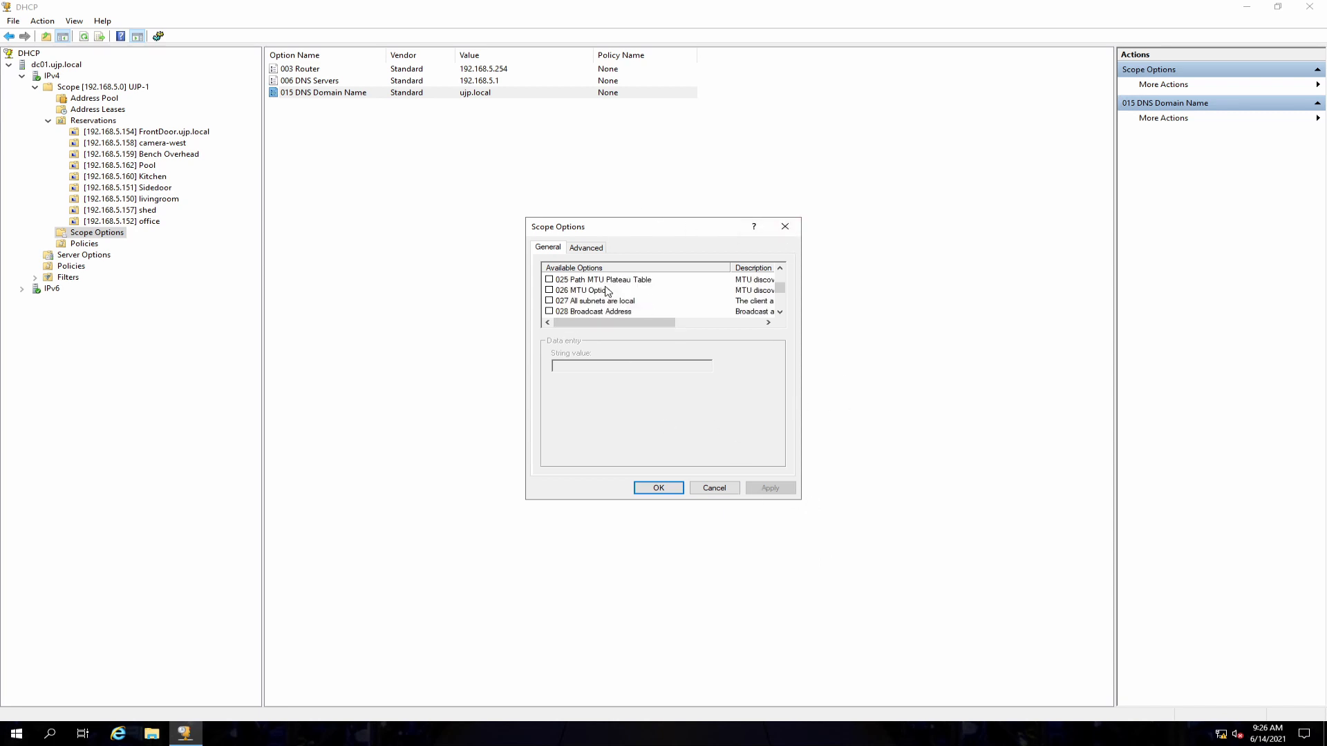
pyautogui.scroll(-3, 606, 291)
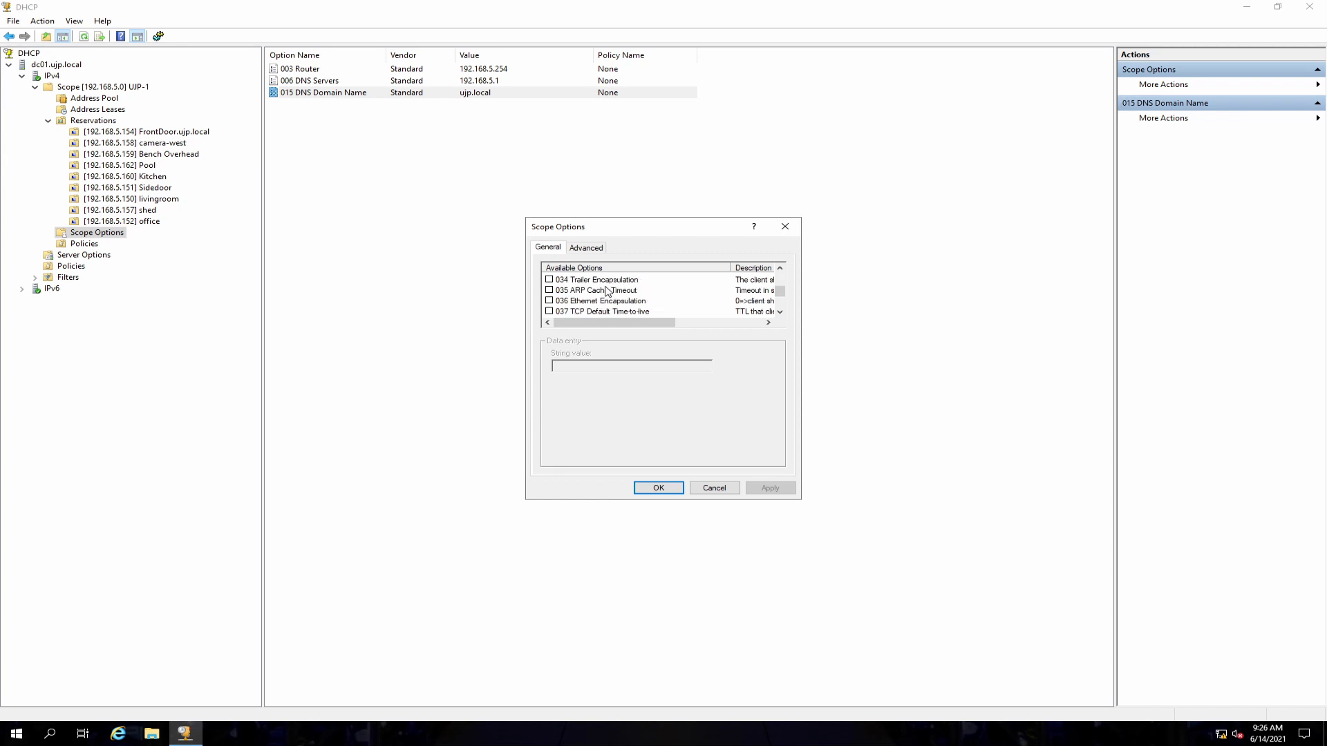
pyautogui.scroll(-2, 606, 291)
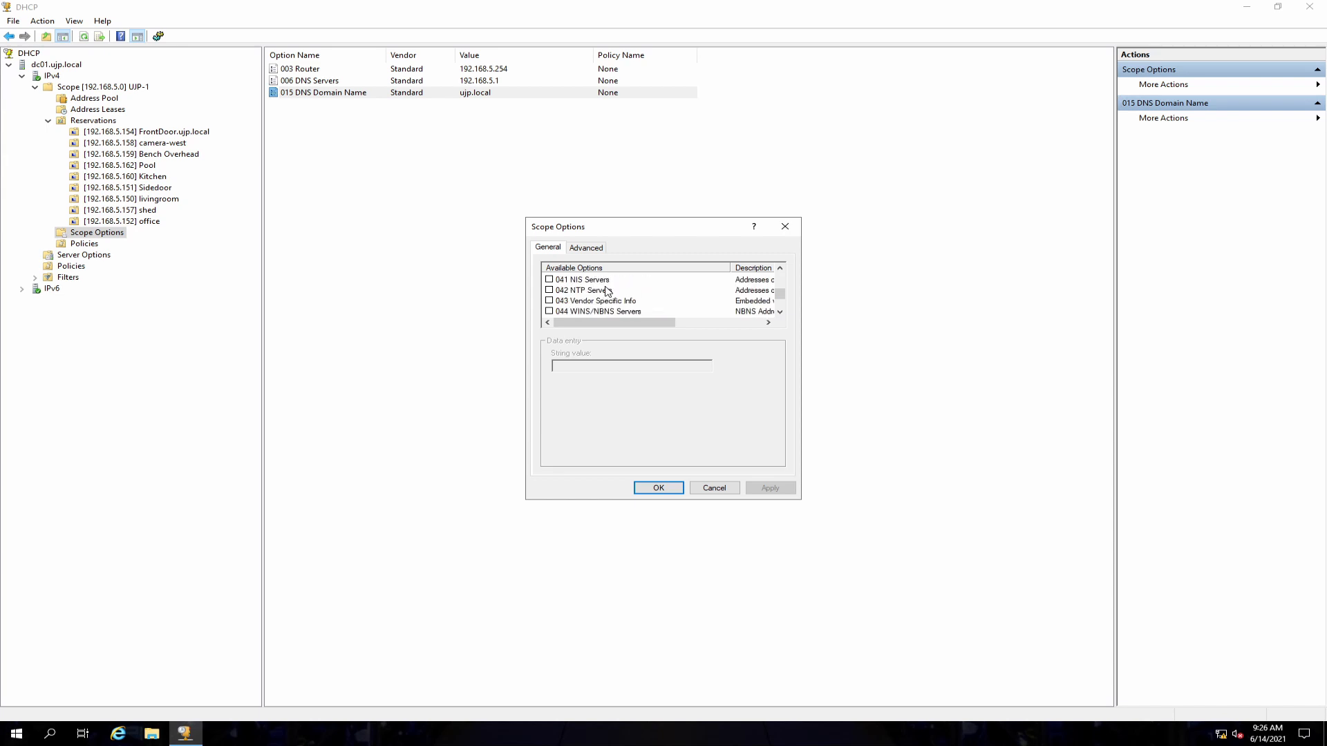
pyautogui.scroll(-1, 607, 290)
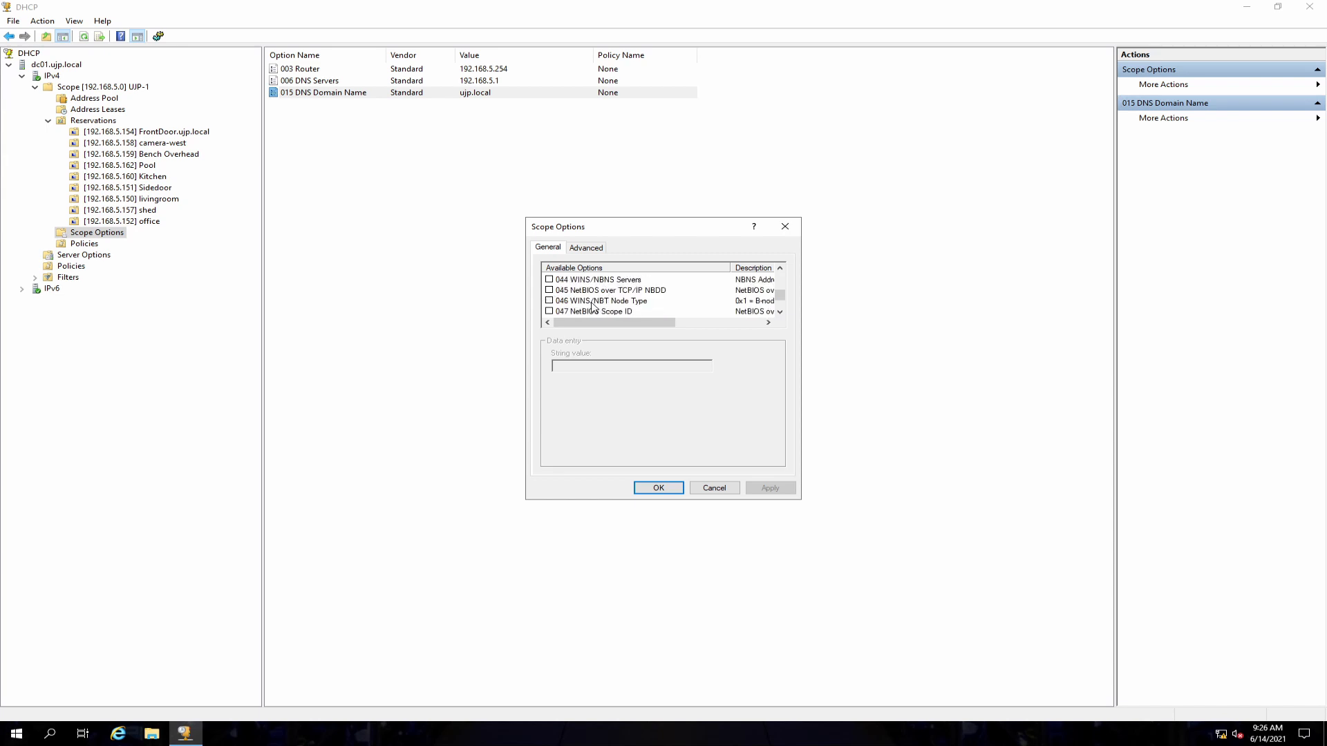
pyautogui.click(598, 282)
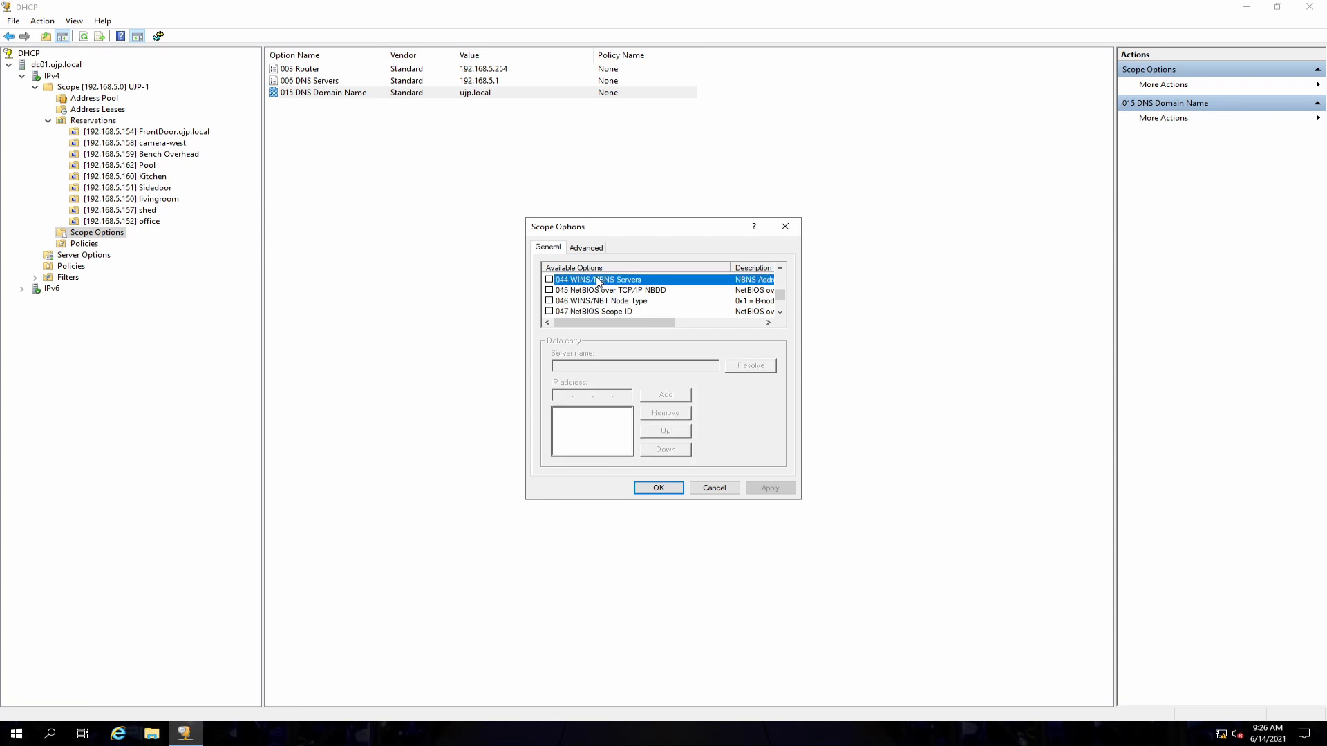
pyautogui.scroll(-1, 631, 302)
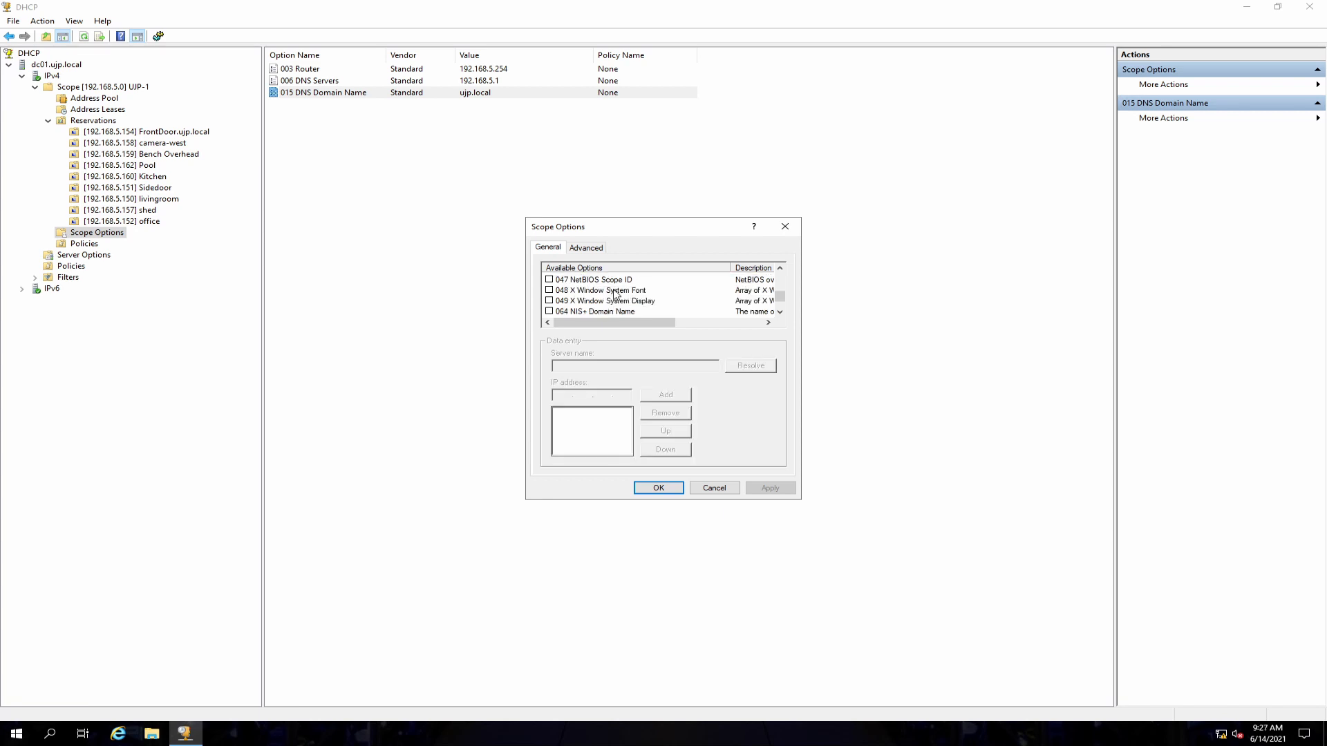
pyautogui.click(606, 281)
pyautogui.scroll(-1, 644, 295)
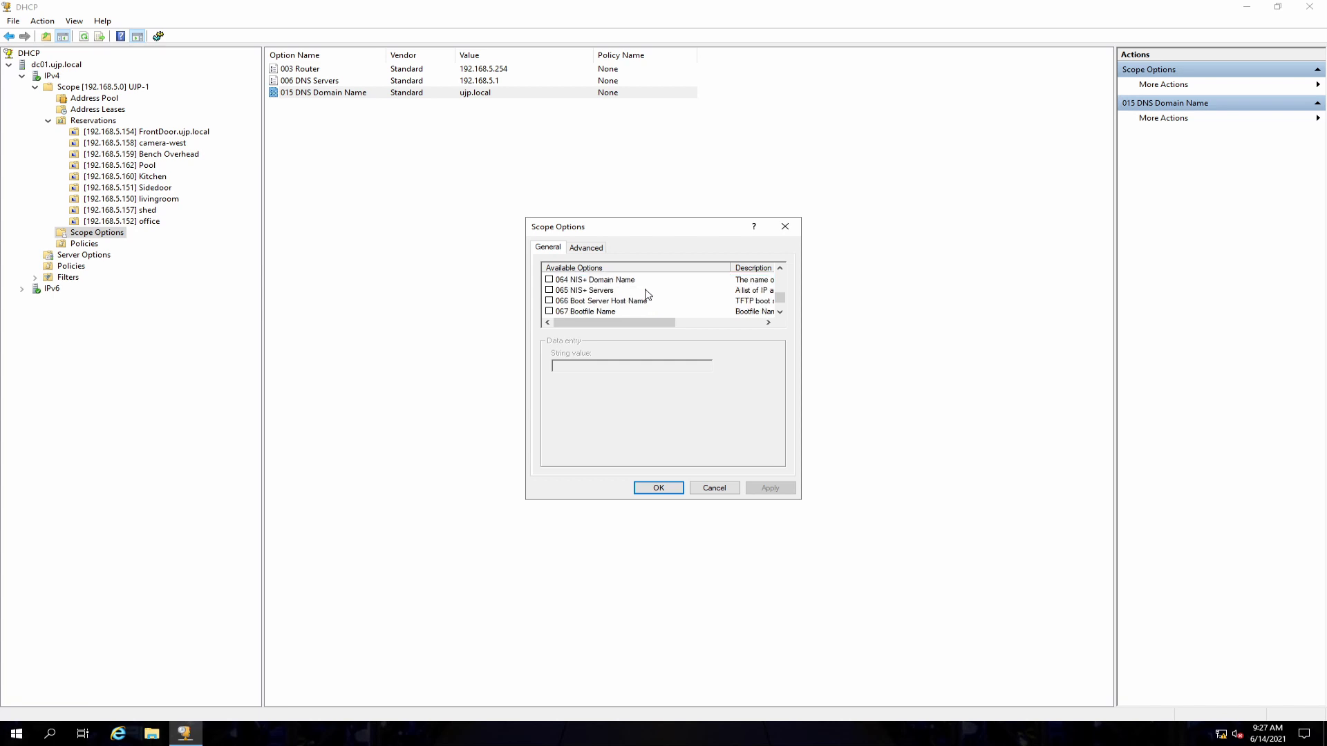
pyautogui.scroll(-1, 647, 295)
pyautogui.scroll(1, 647, 295)
pyautogui.scroll(-1, 605, 318)
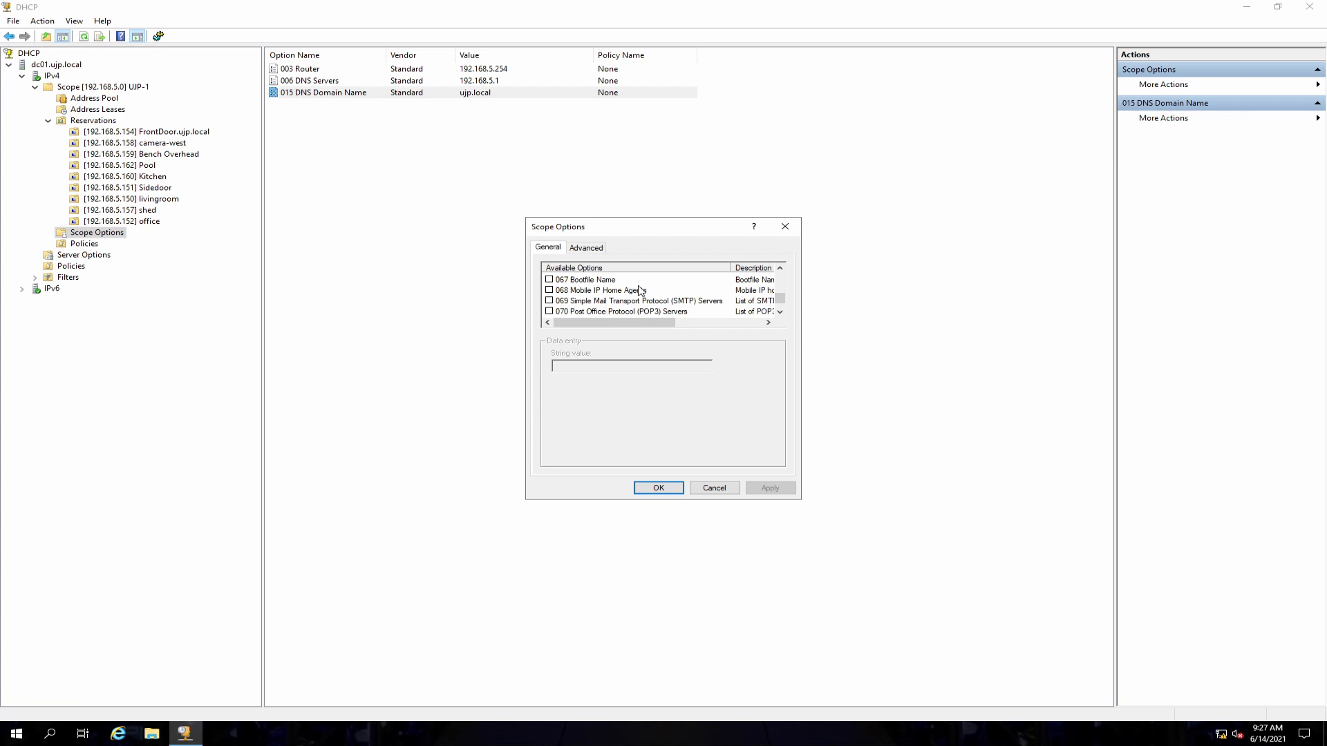
pyautogui.scroll(-2, 641, 291)
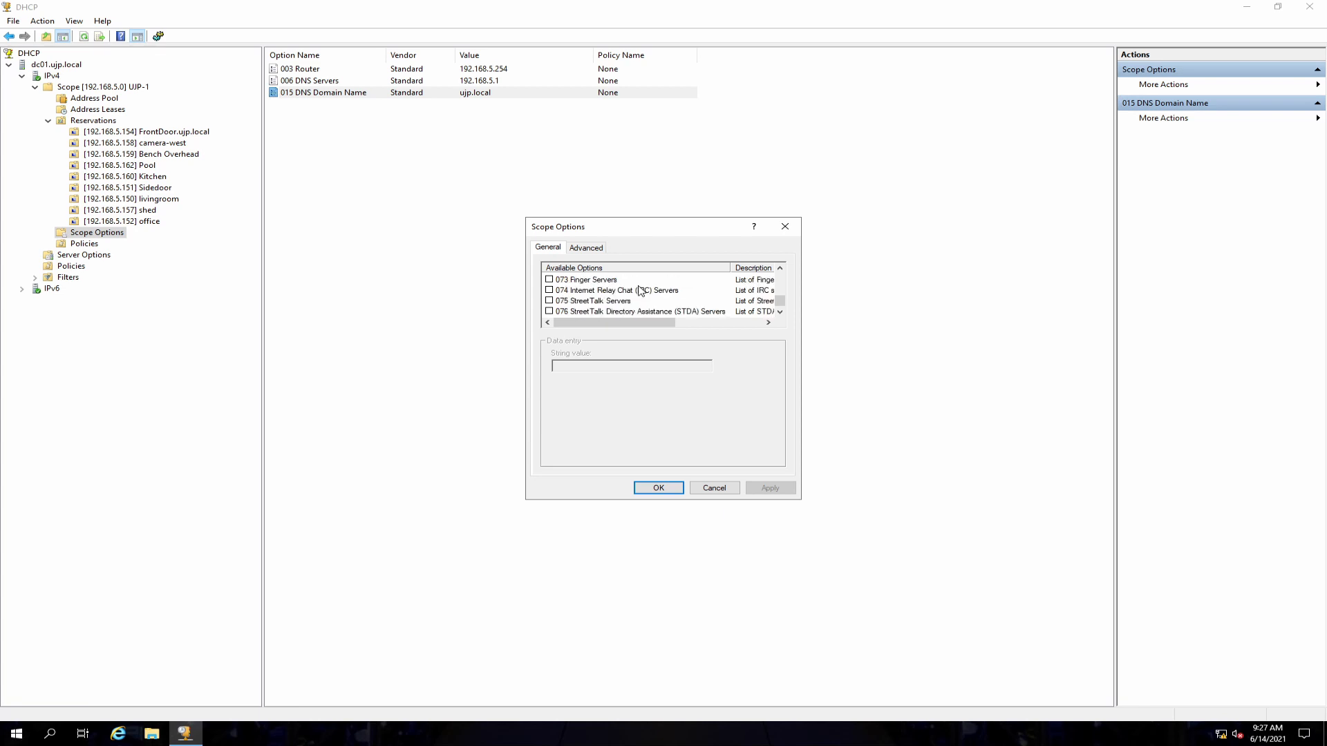
pyautogui.scroll(-1, 641, 291)
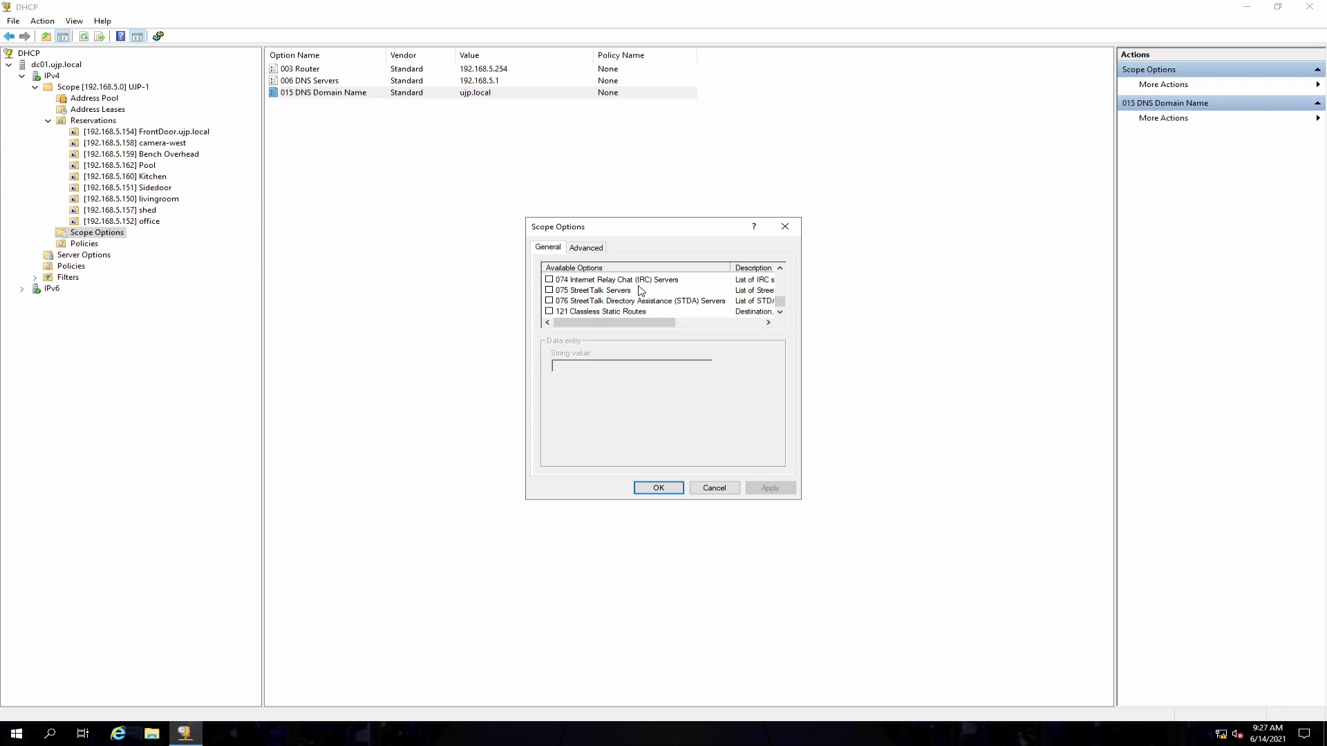
pyautogui.scroll(2, 641, 290)
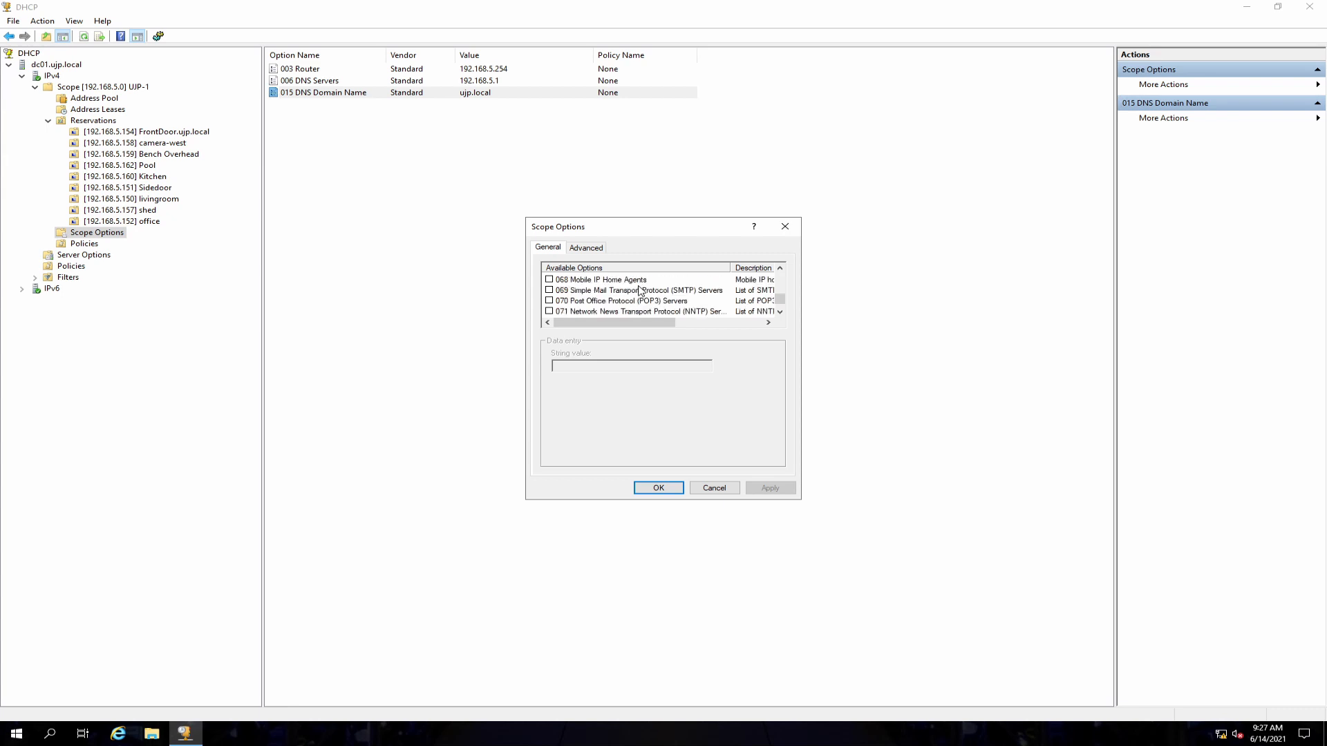
pyautogui.click(717, 490)
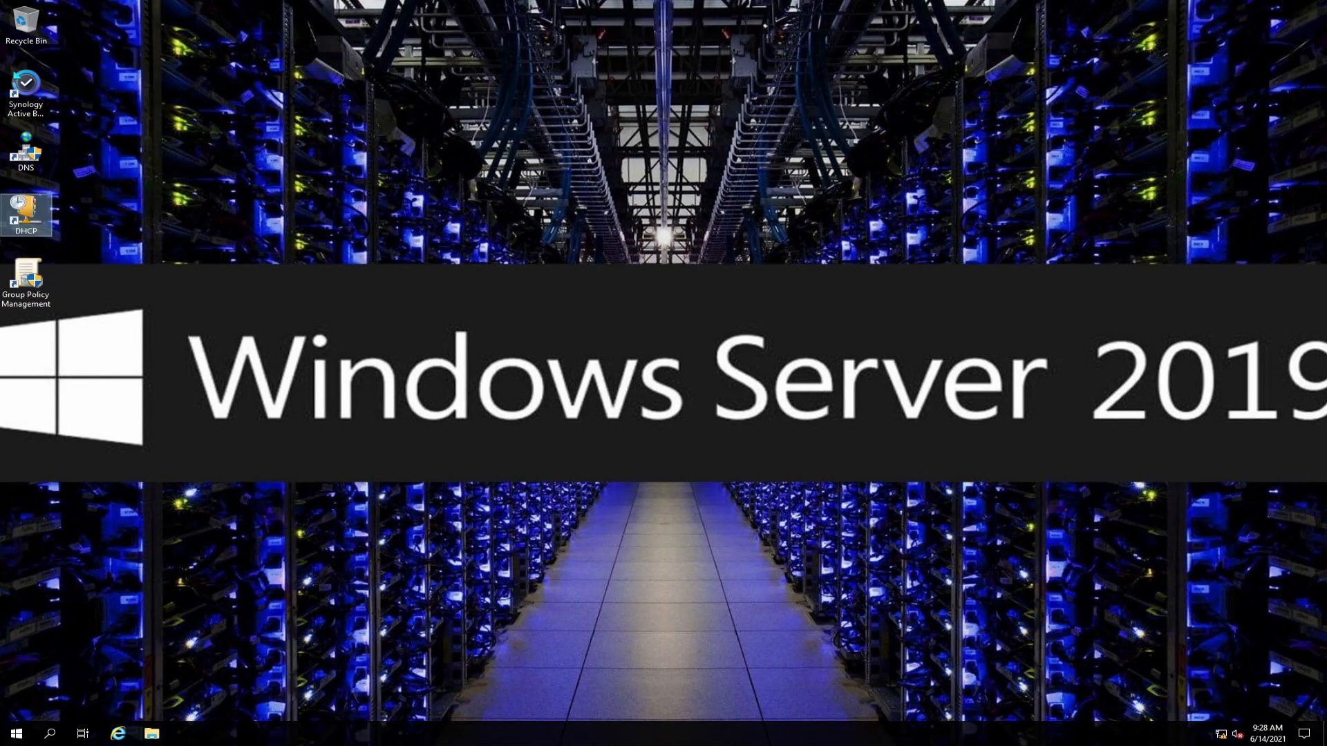
# Step: Open DNS Manager and browse to the ujp.local forward lookup zone to review its host records
pyautogui.doubleClick(42, 157)
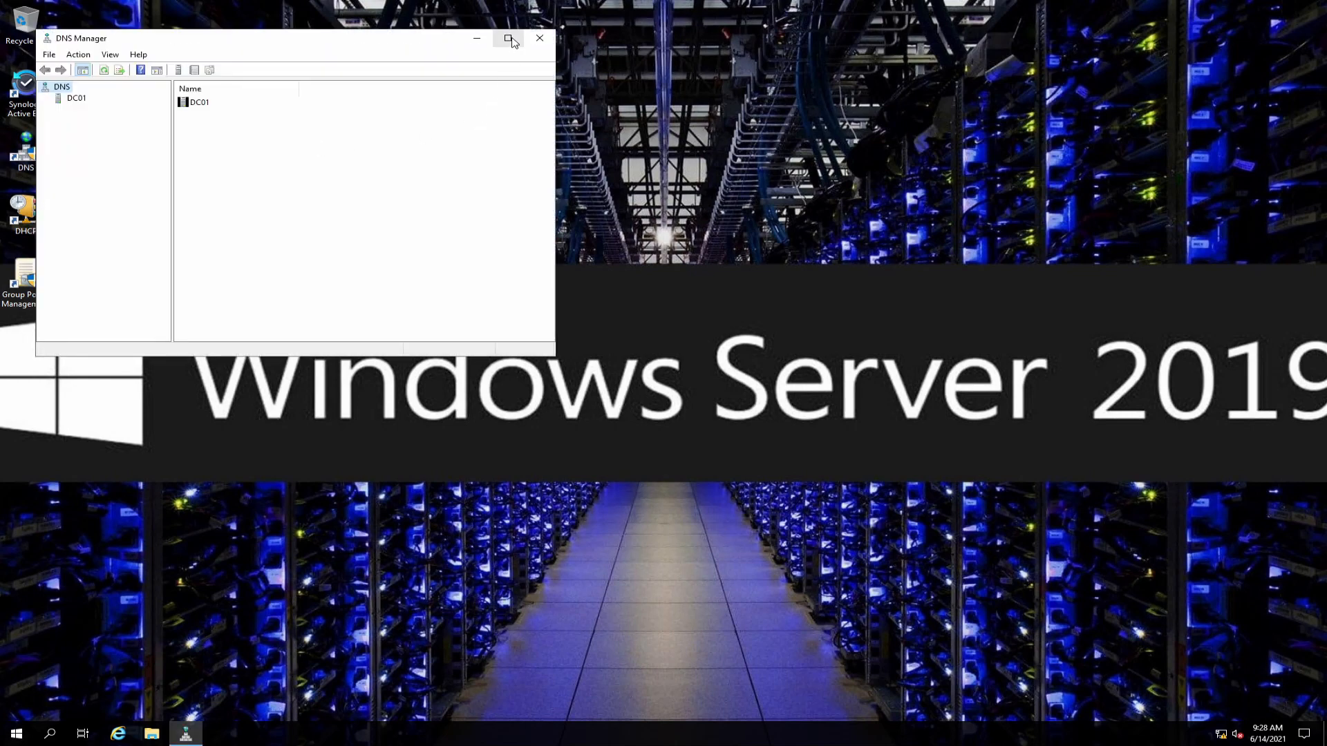
pyautogui.click(507, 33)
pyautogui.click(47, 67)
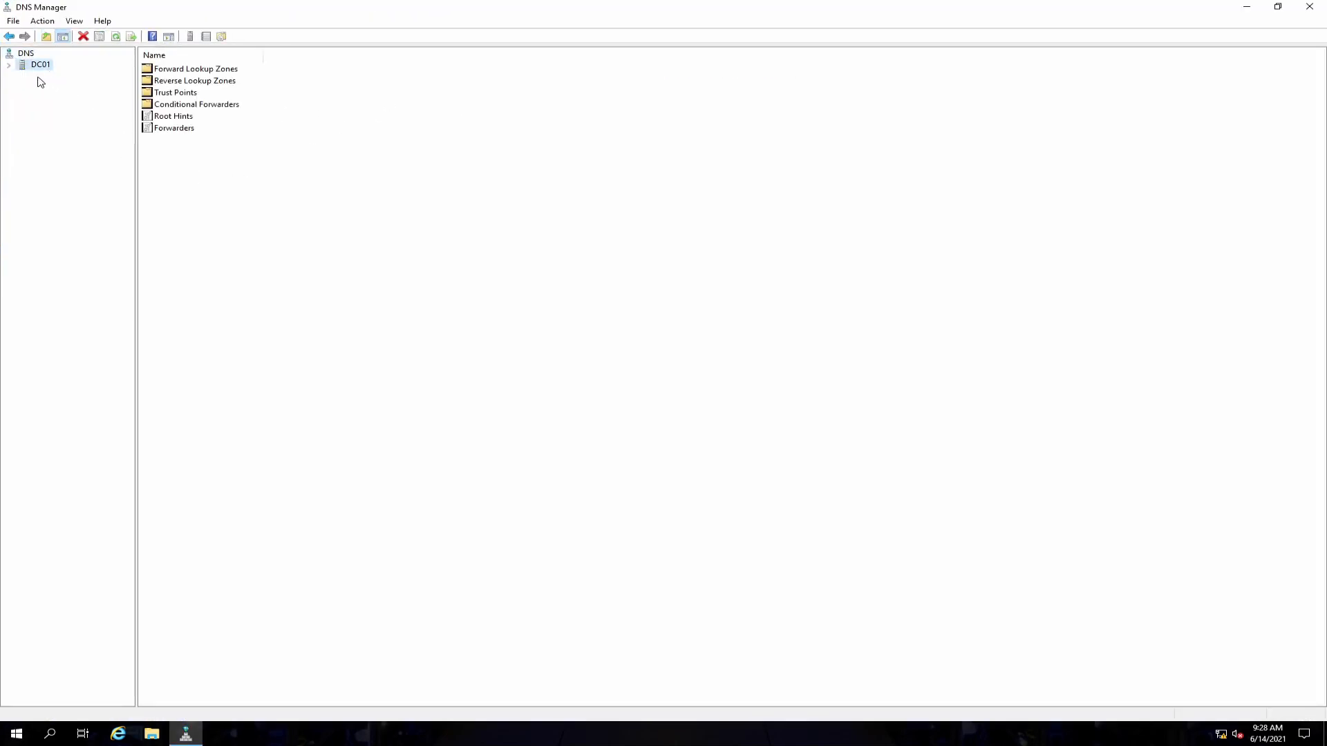
pyautogui.click(9, 65)
pyautogui.moveTo(136, 190); pyautogui.dragTo(201, 189)
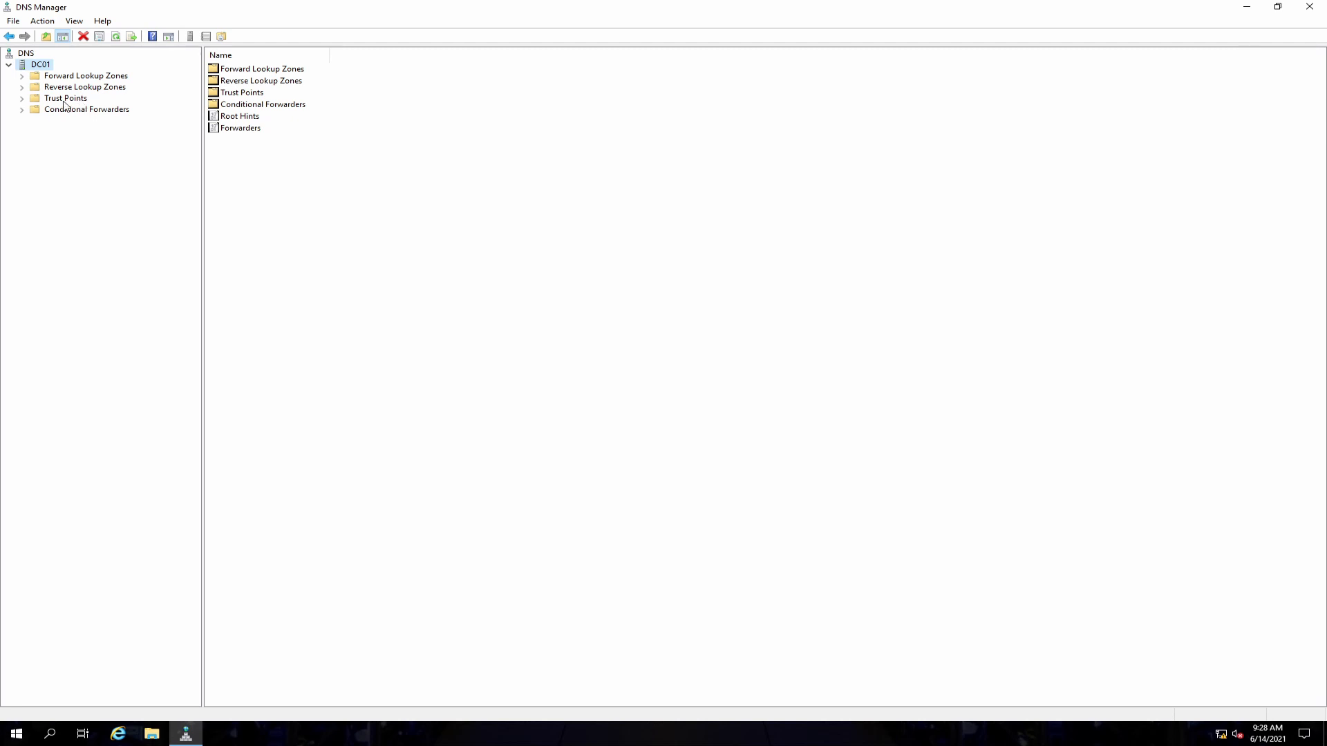
pyautogui.click(69, 76)
pyautogui.doubleClick(28, 76)
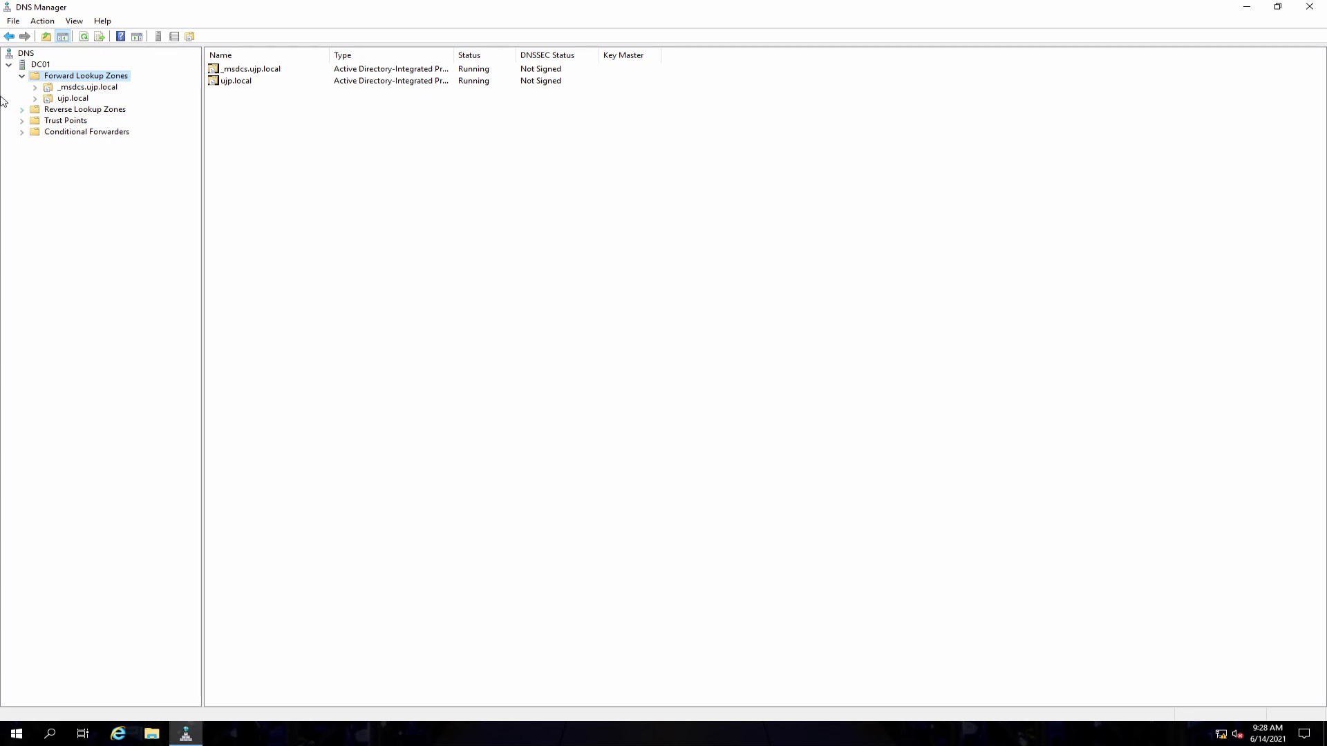
pyautogui.click(69, 99)
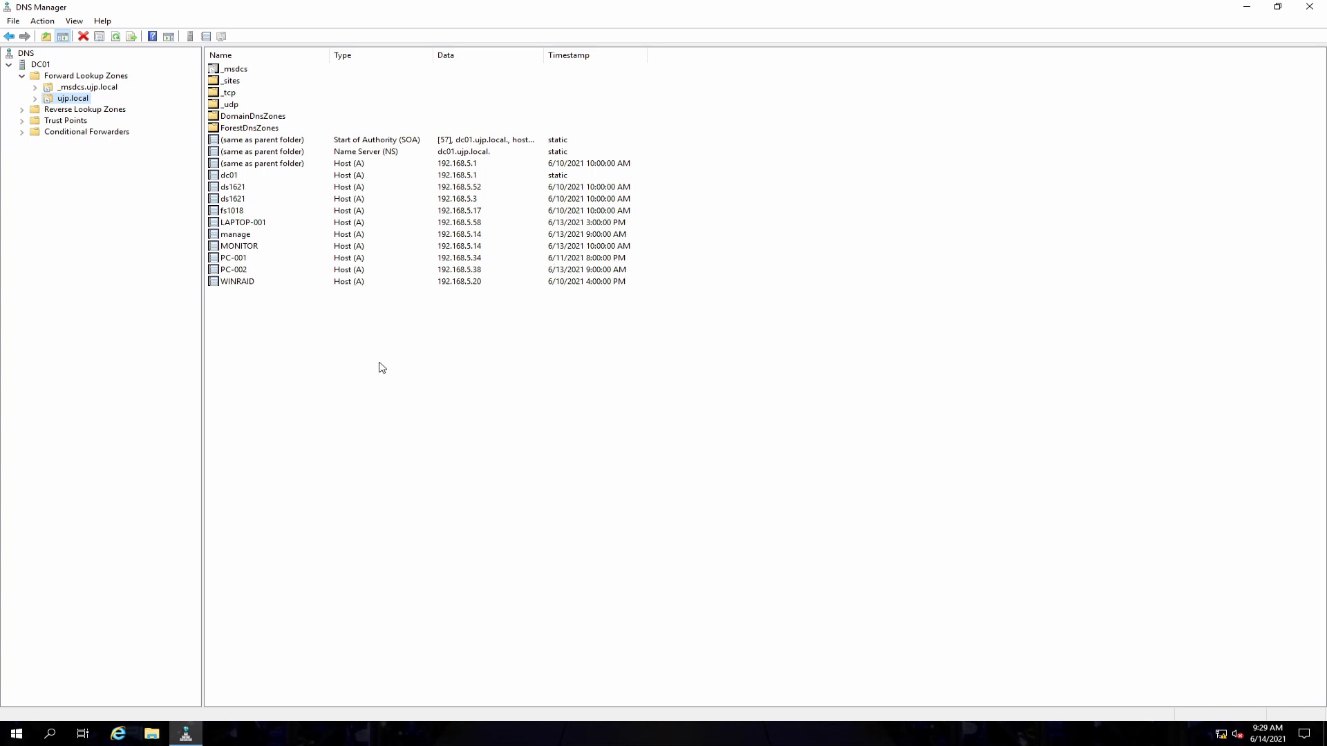
pyautogui.rightClick(330, 363)
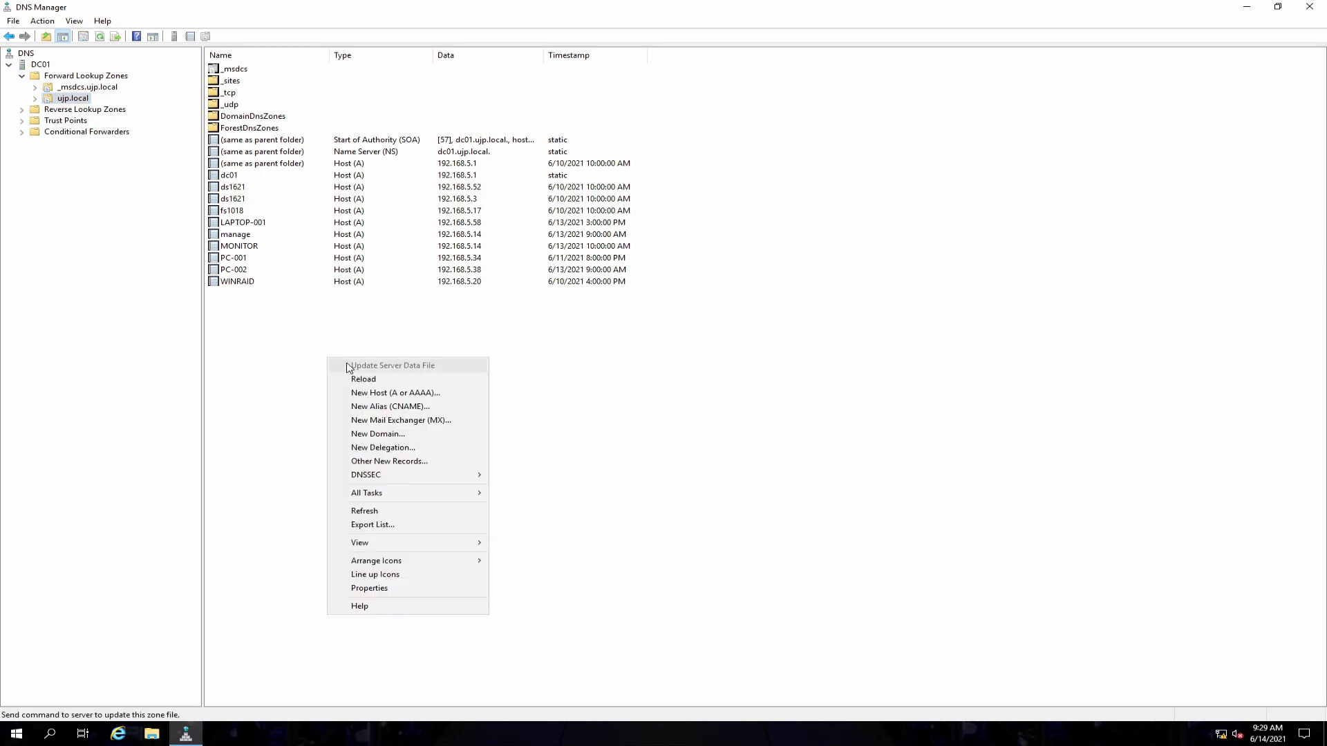
pyautogui.click(398, 394)
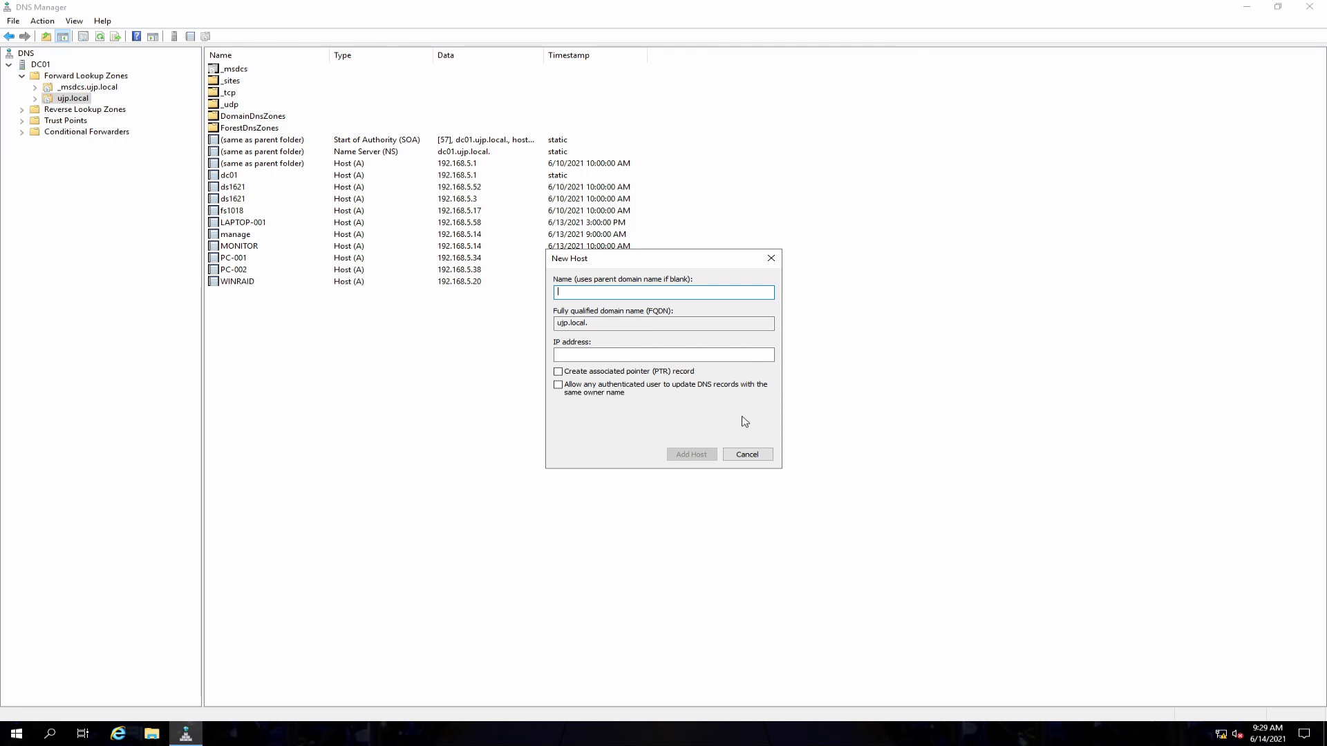
pyautogui.click(747, 455)
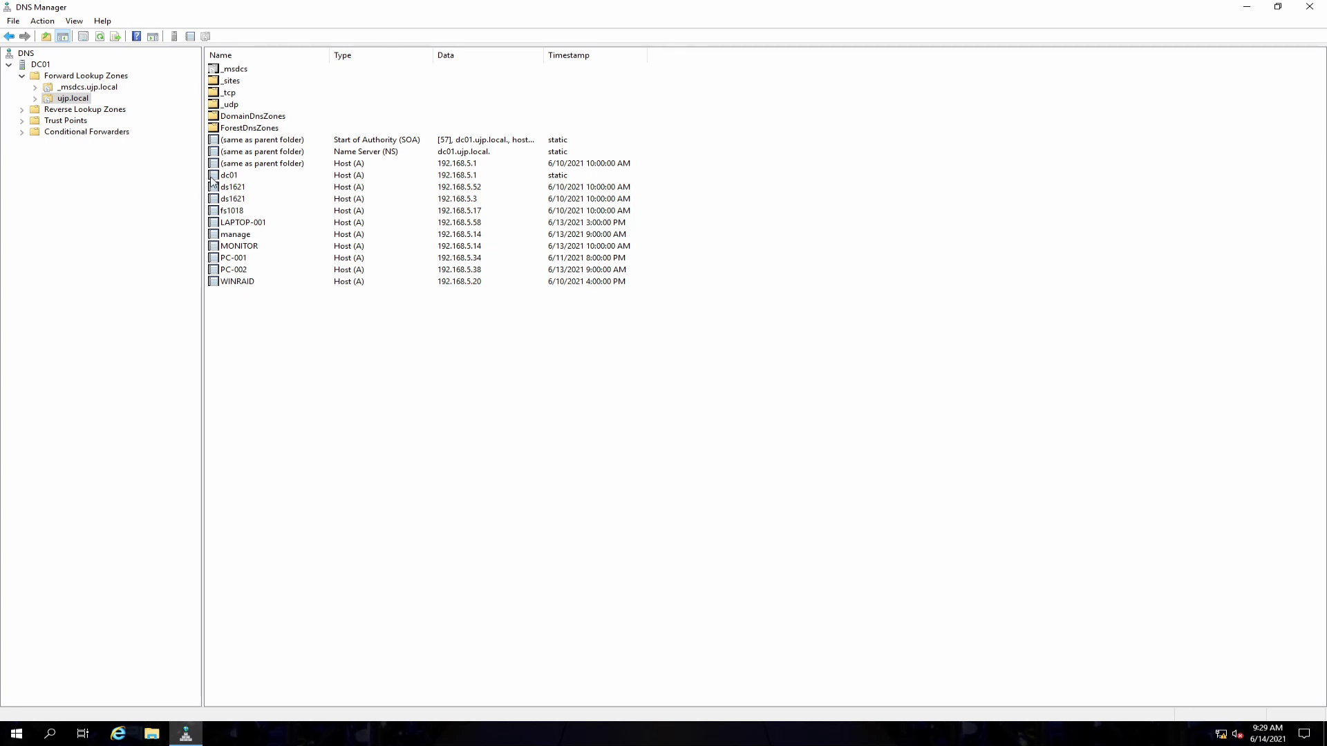
# Step: Open the DC01 DNS server's properties and view its Forwarders settings
pyautogui.click(43, 64)
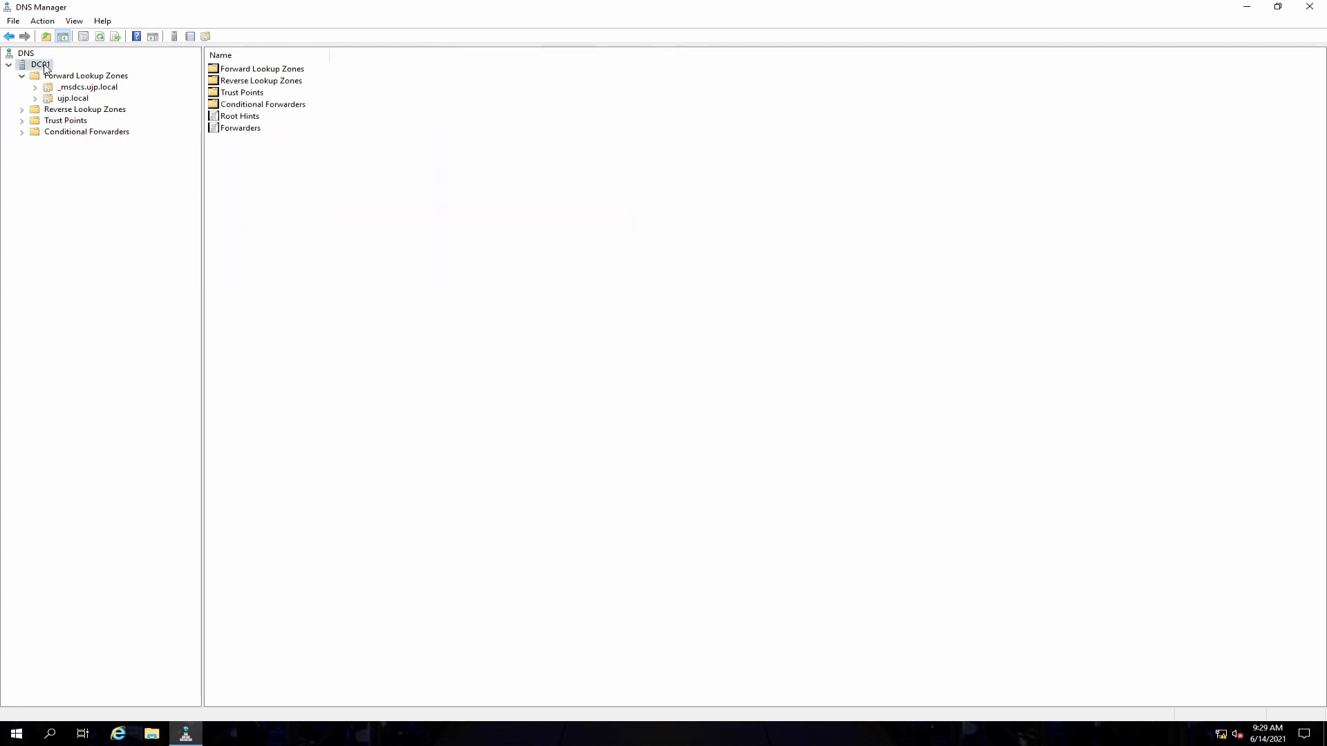
pyautogui.rightClick(44, 65)
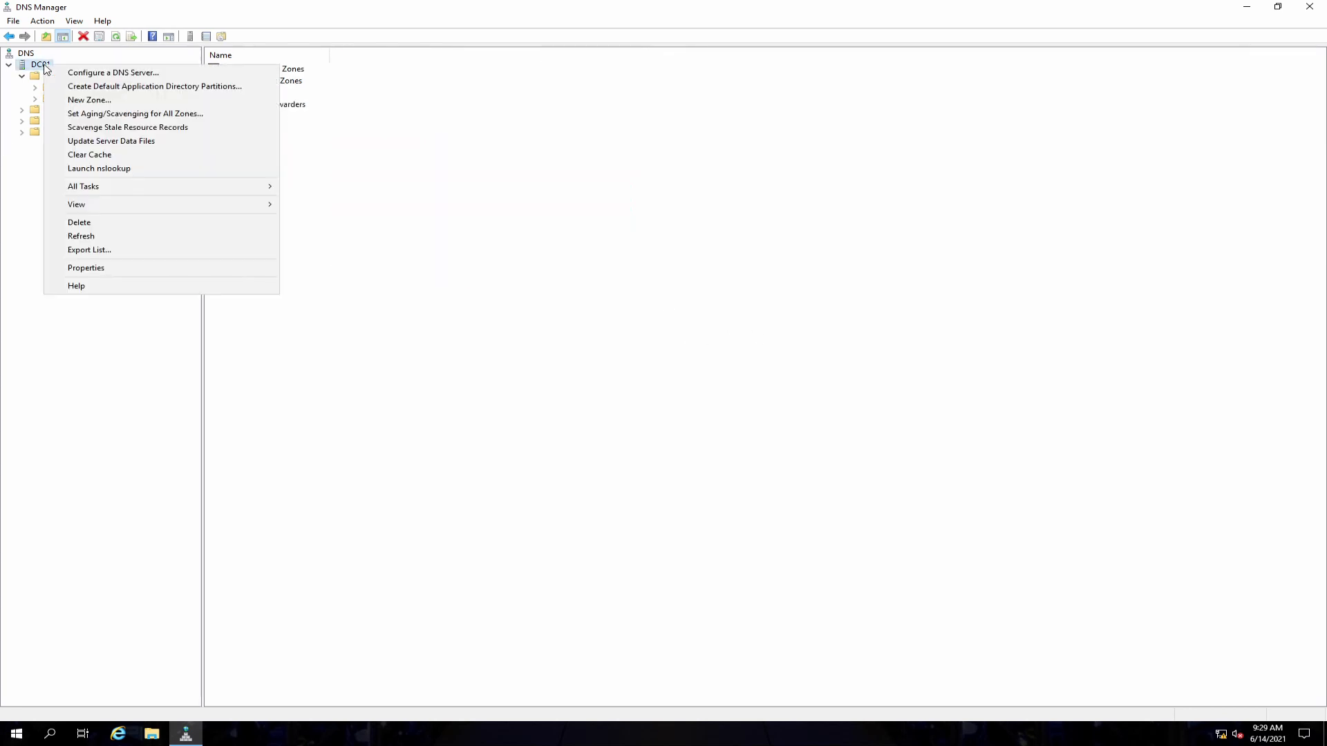
pyautogui.click(121, 270)
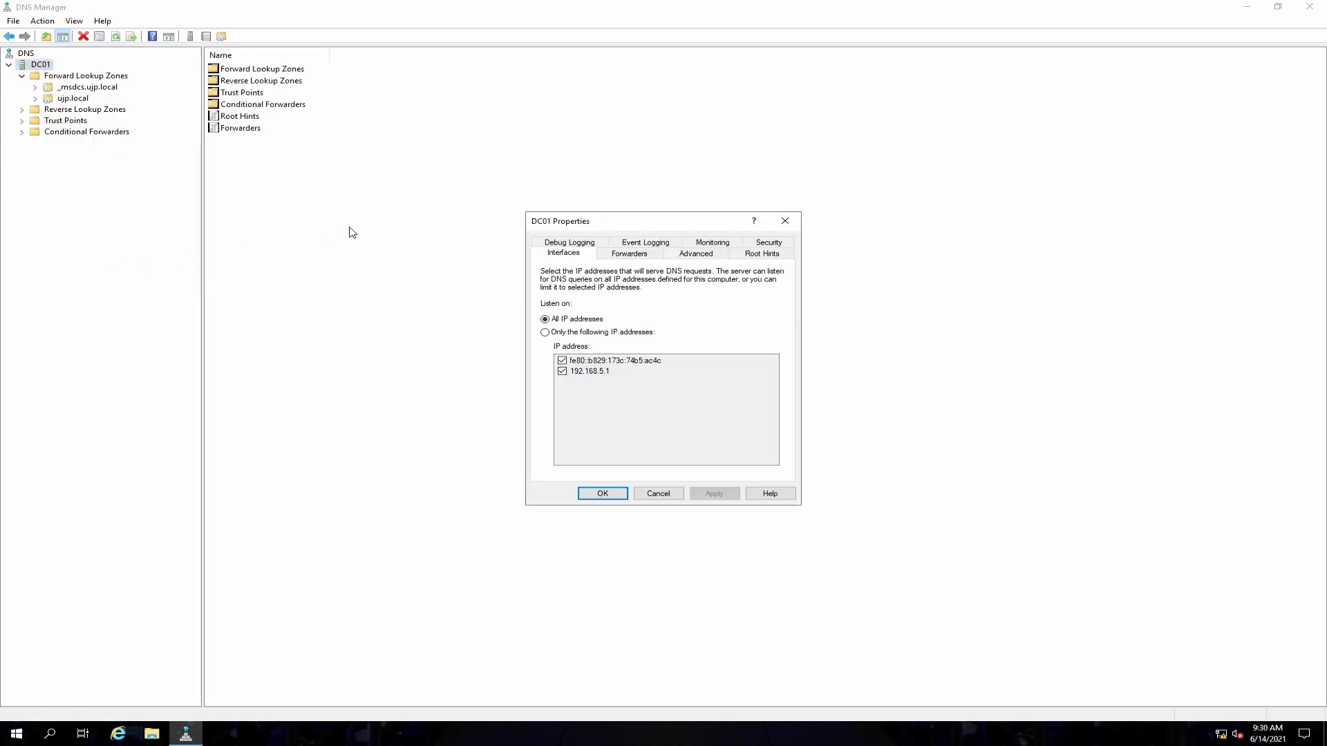
pyautogui.click(644, 255)
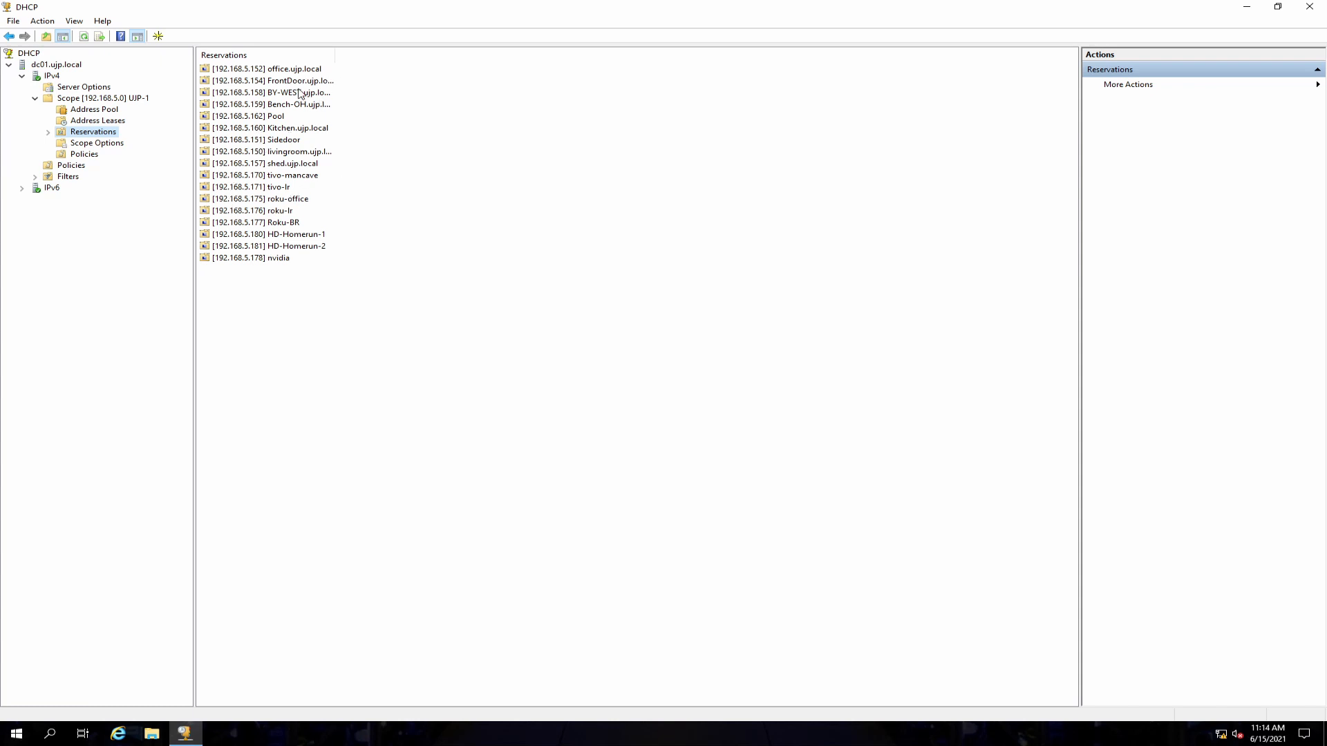
# Step: Sort the reservations by address, then open the address leases to review the reservations and their descriptions
pyautogui.click(272, 55)
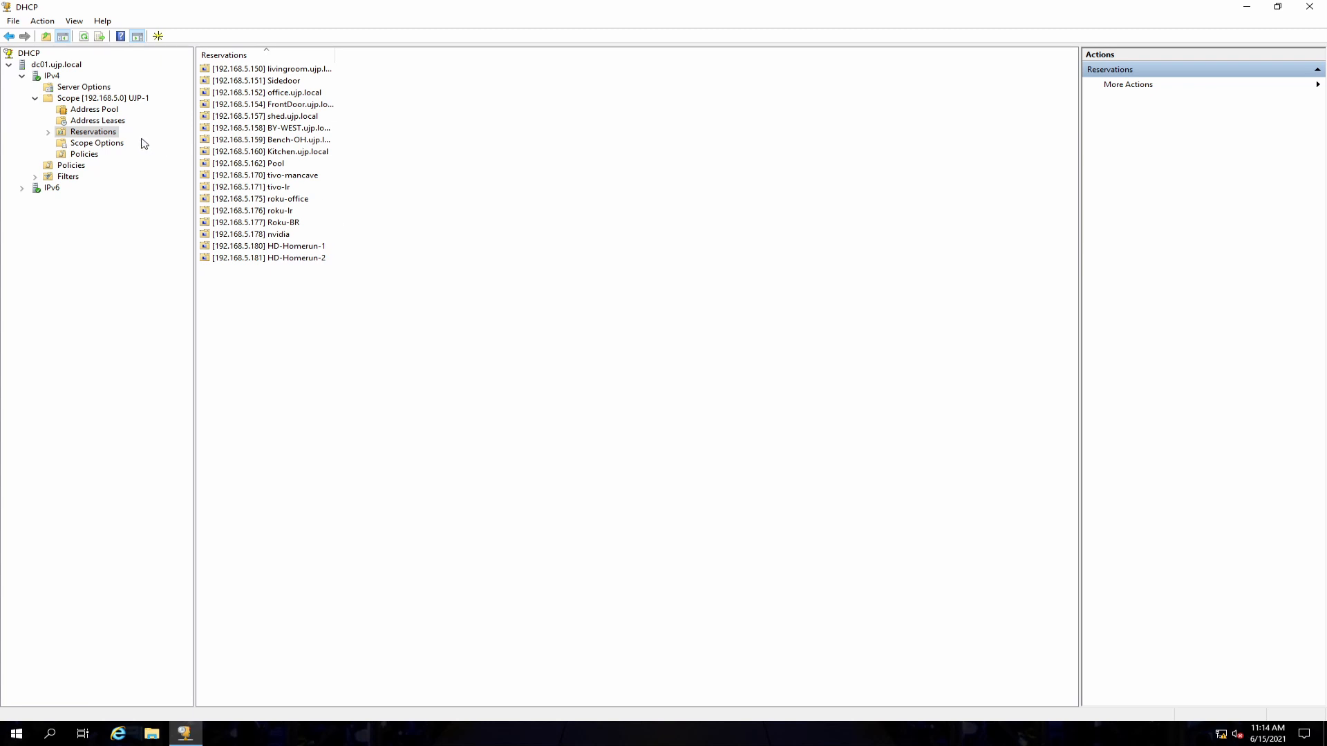
pyautogui.click(103, 121)
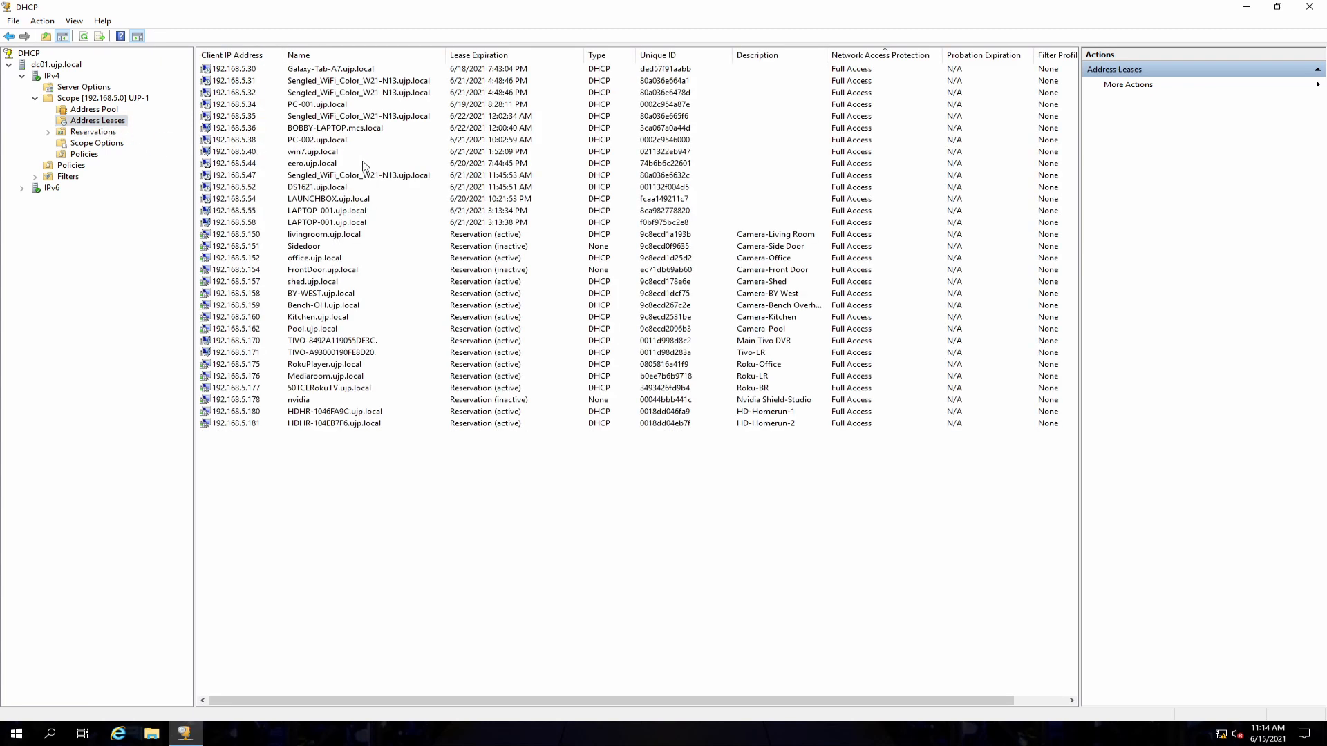